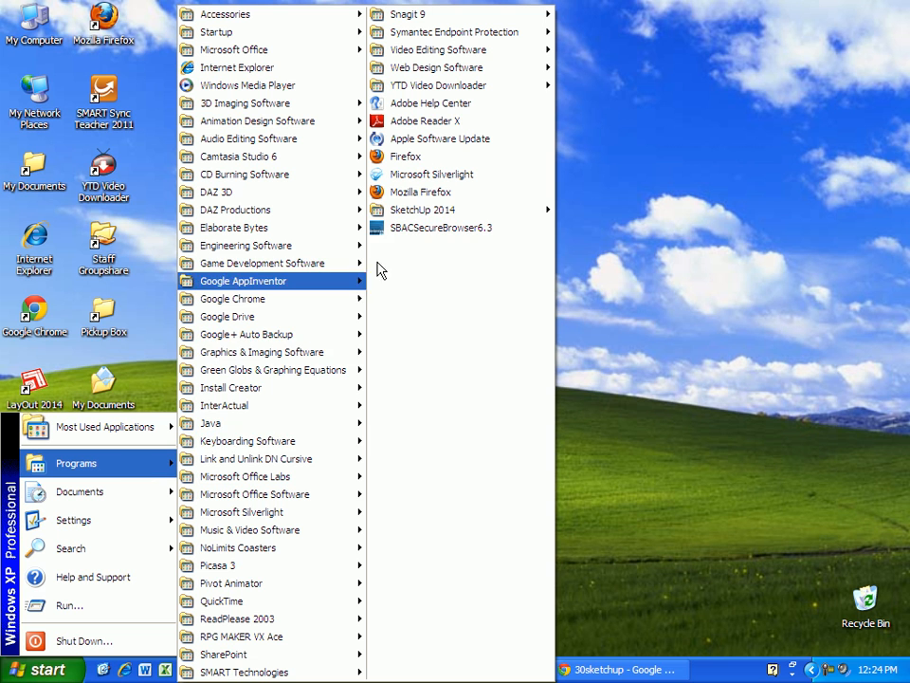
Launch SketchUp and start a new model with the Simple Template - Feet and Inches.
mouse_move(450, 217)
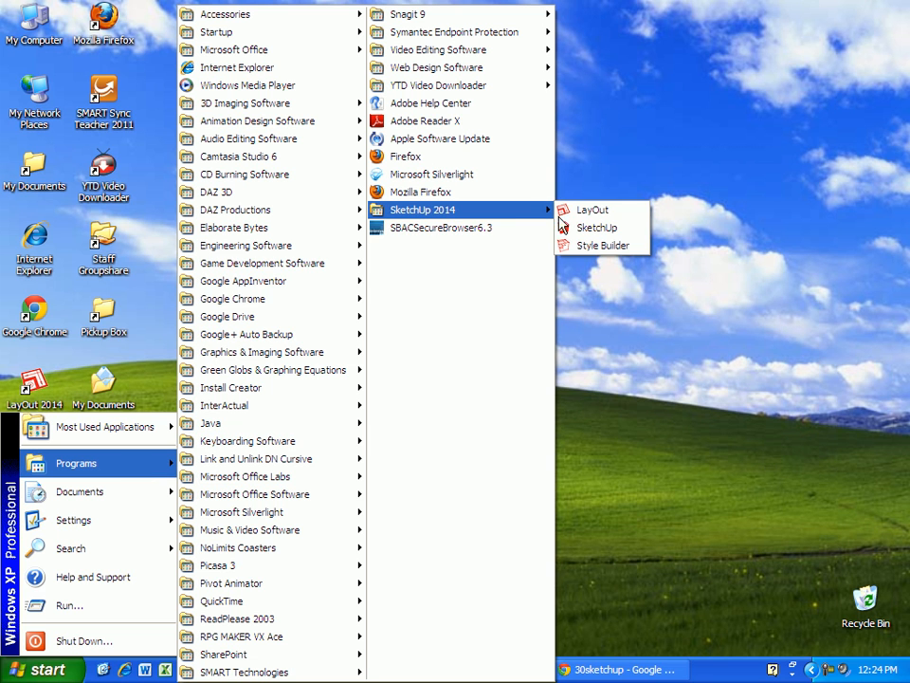
left_click(655, 231)
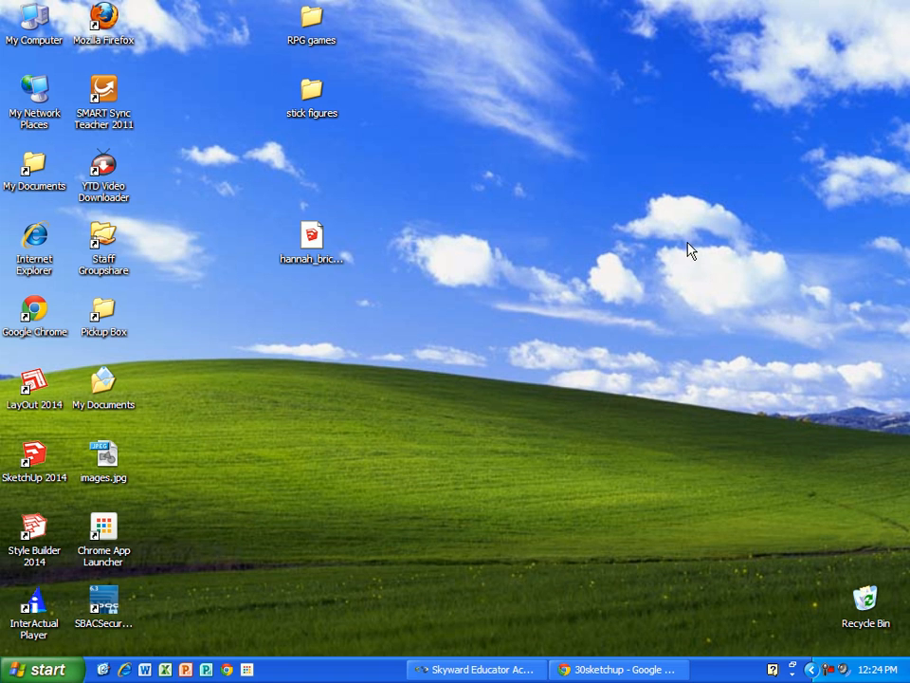
double_click(42, 461)
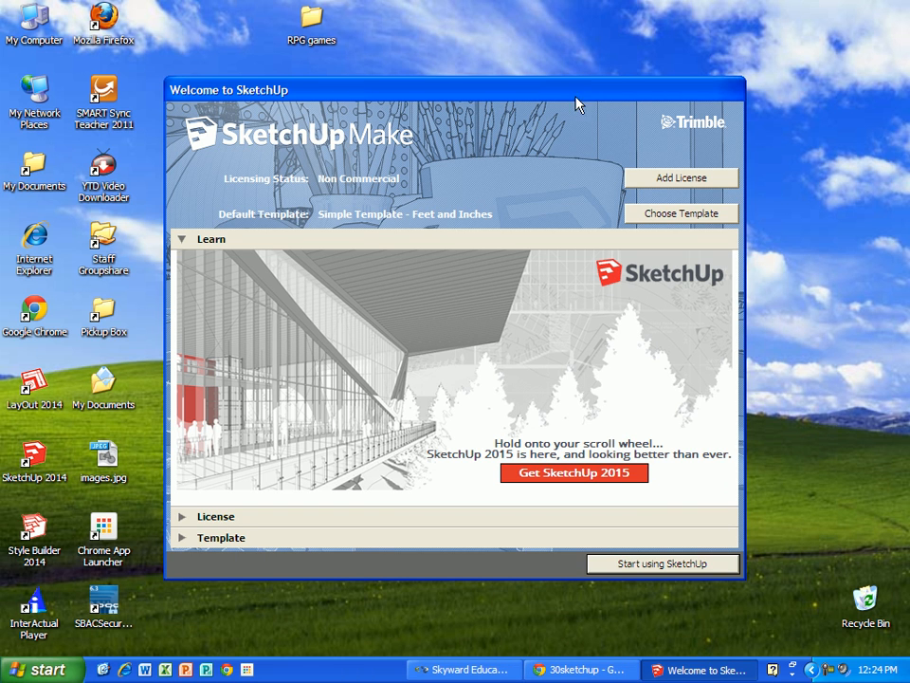
left_click(683, 217)
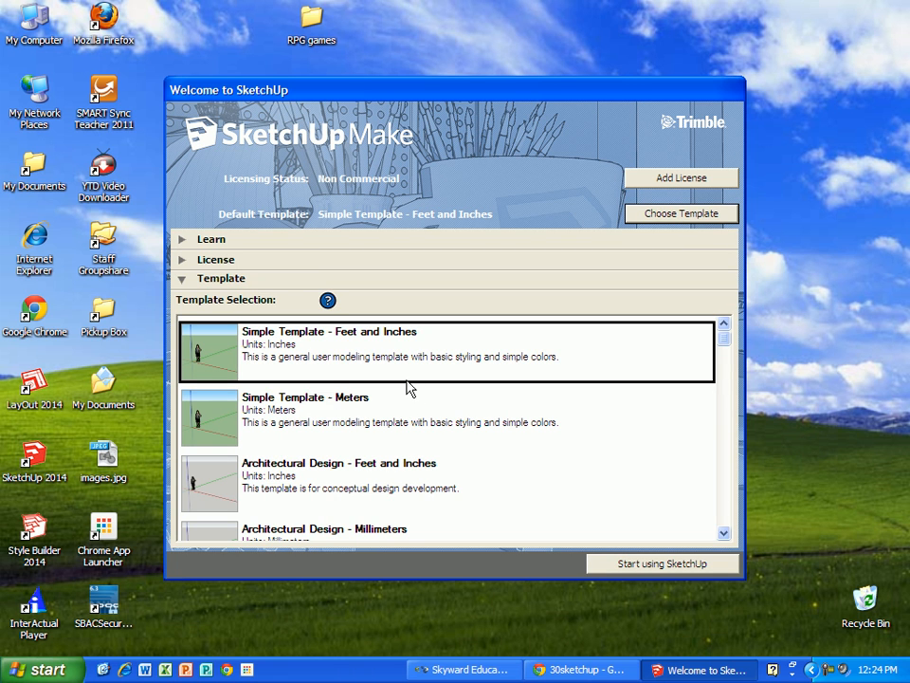
mouse_move(722, 347)
left_mouse_down()
mouse_move(708, 402)
mouse_move(707, 338)
left_mouse_up()
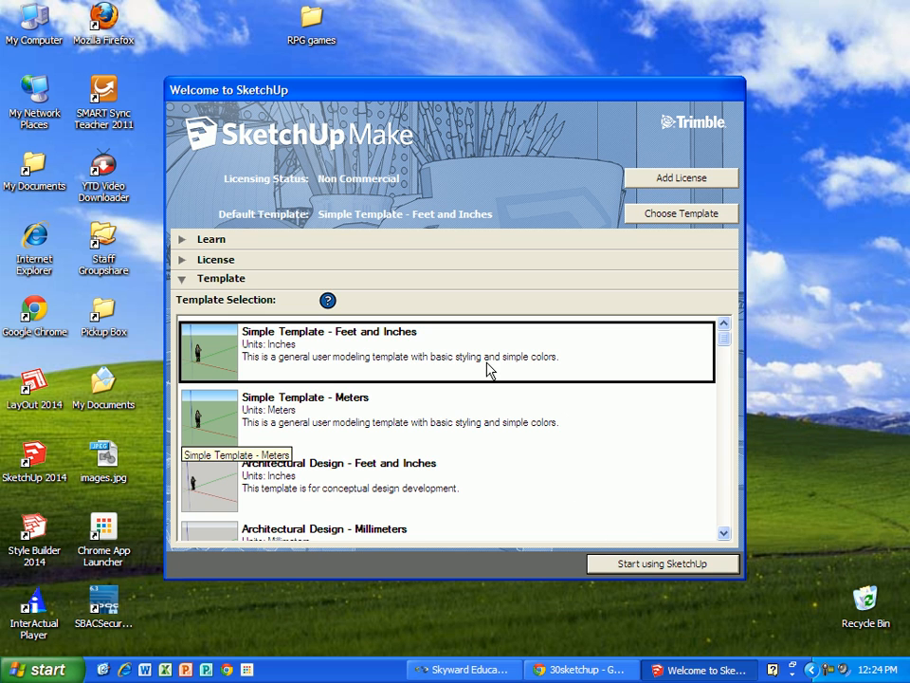
left_click(643, 562)
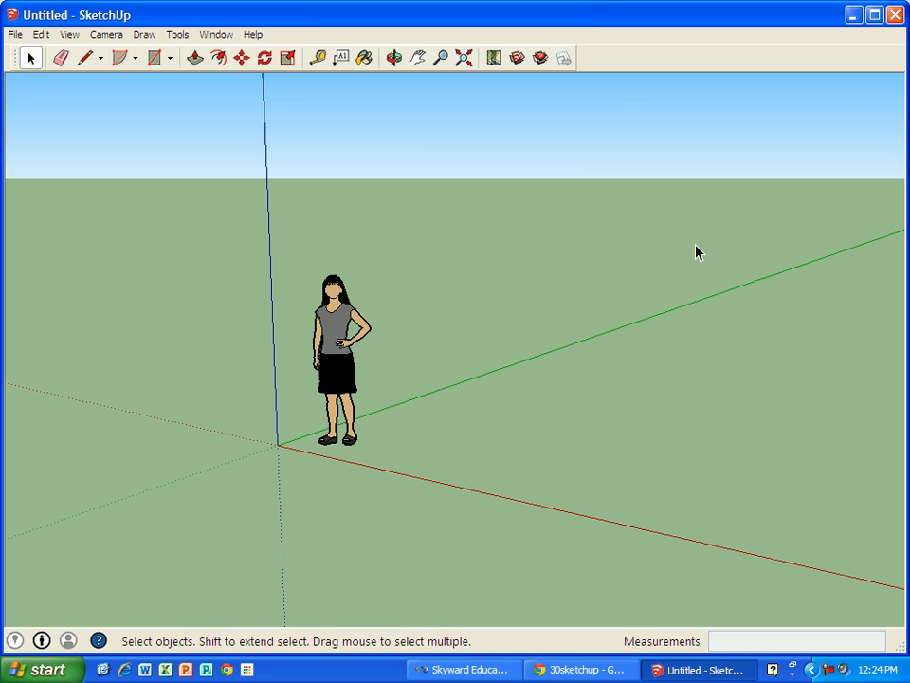
Display the Large Tool Set and Measurements toolbars in addition to Getting Started.
left_click(71, 36)
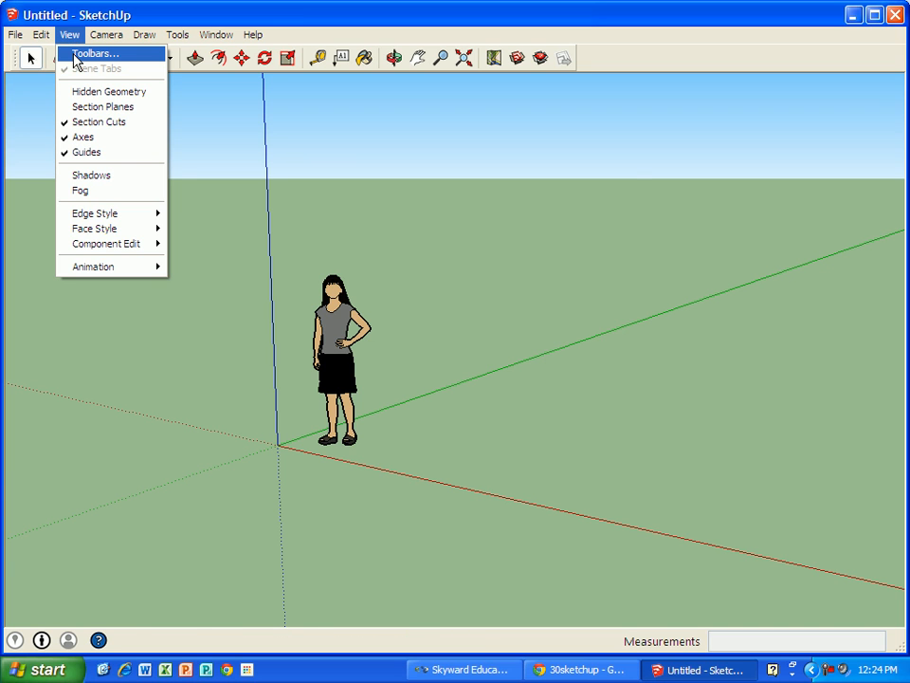
left_click(85, 54)
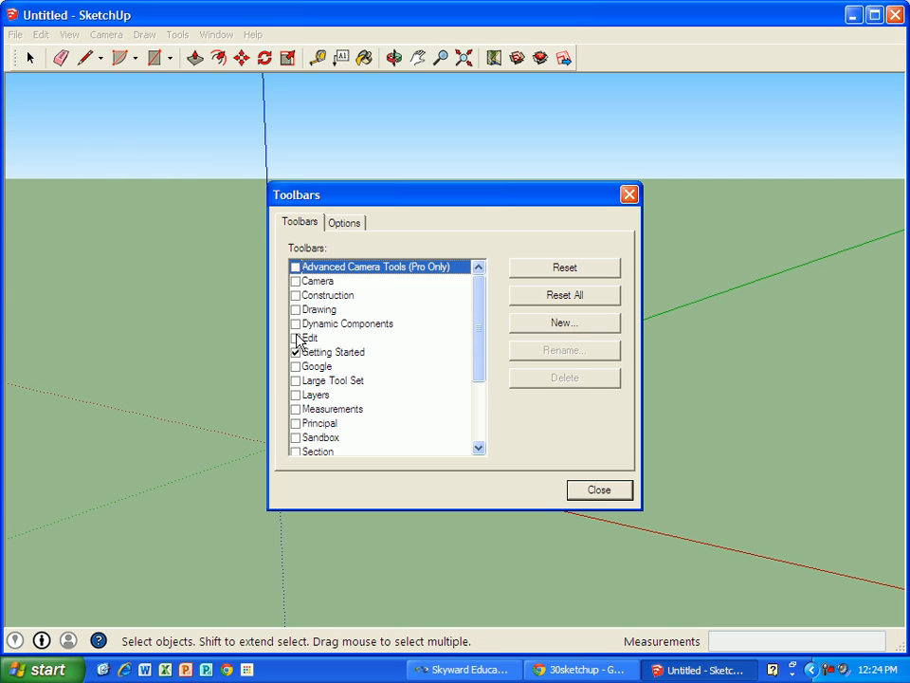
left_click(295, 382)
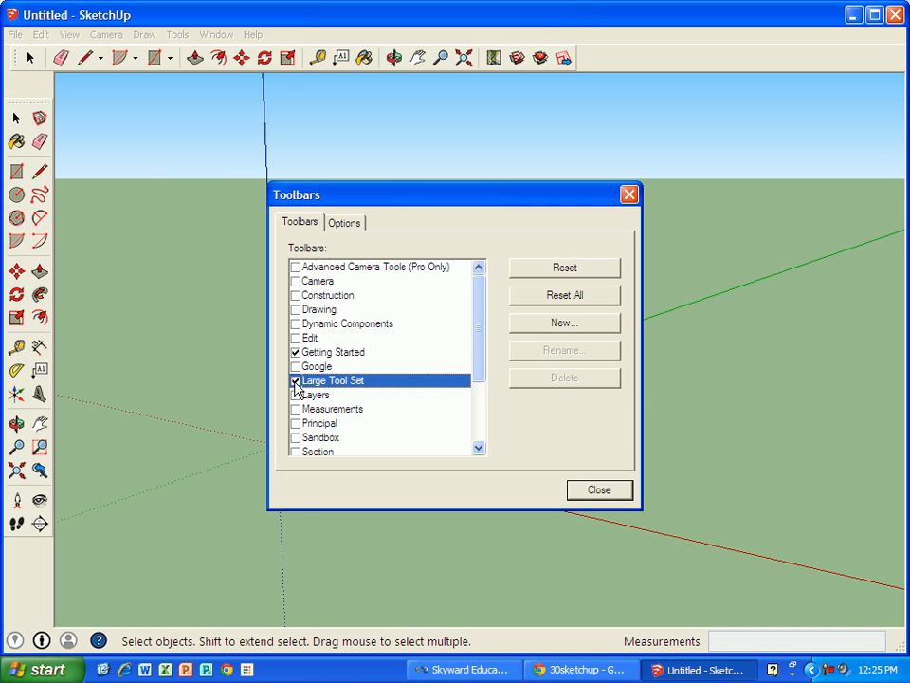
left_click(295, 410)
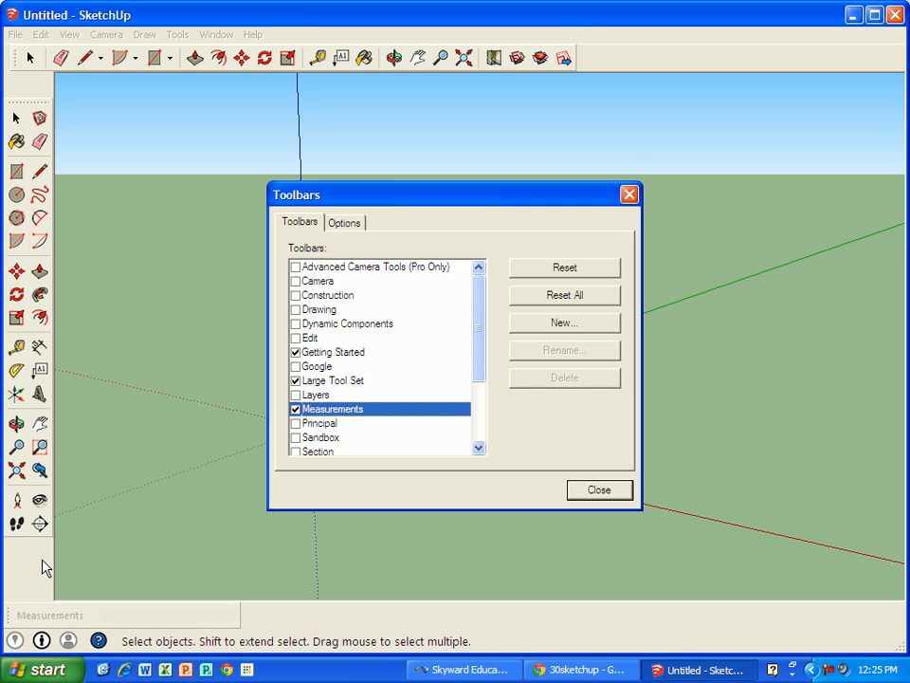
left_click(599, 489)
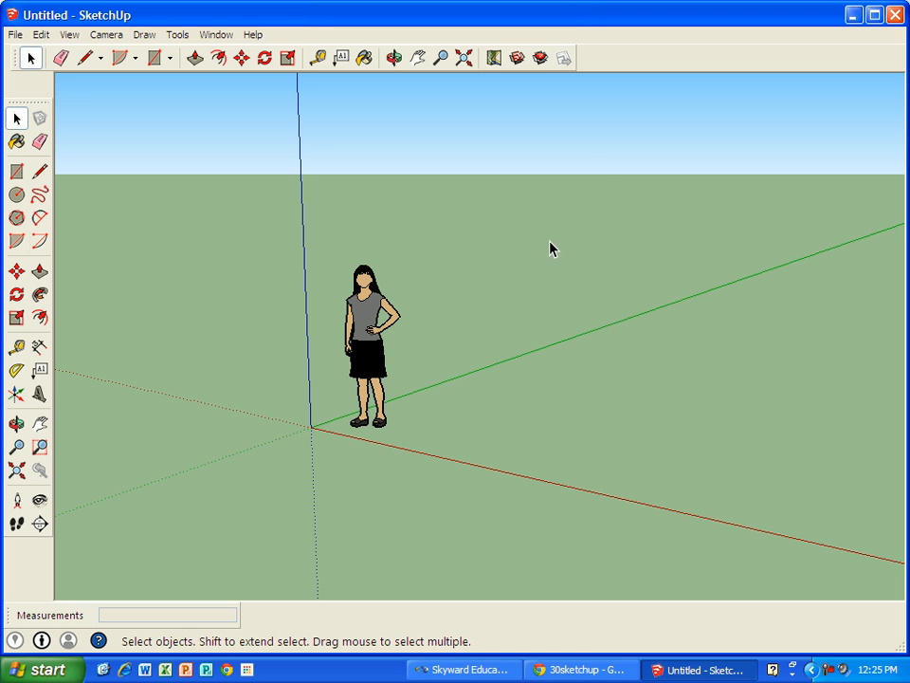
Orbit the view around the standing figure and the drawing axes, returning to the Select tool.
left_click(395, 60)
left_click_drag(482, 288, 433, 278)
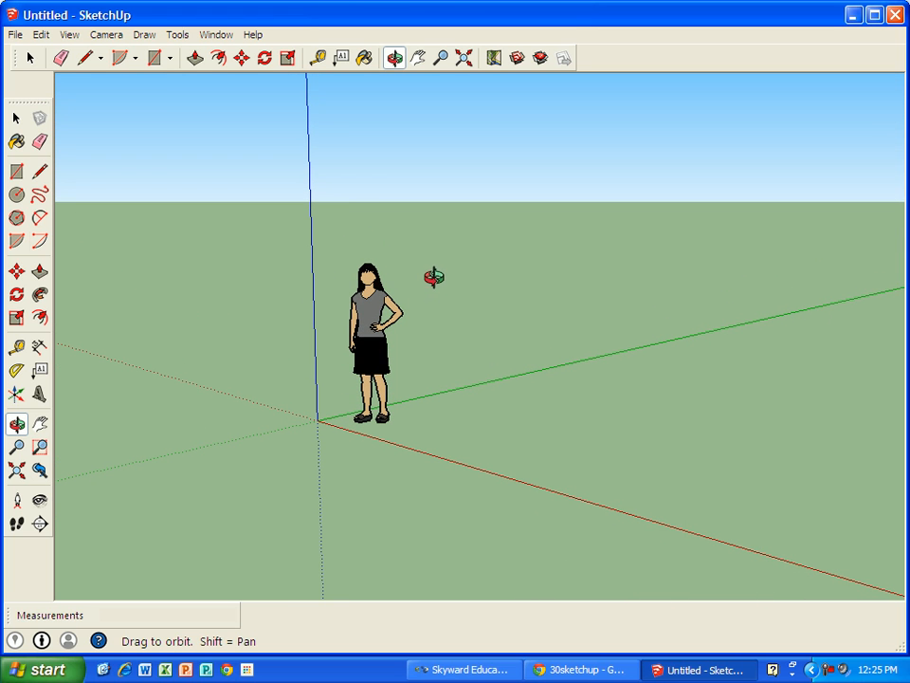
left_click(30, 58)
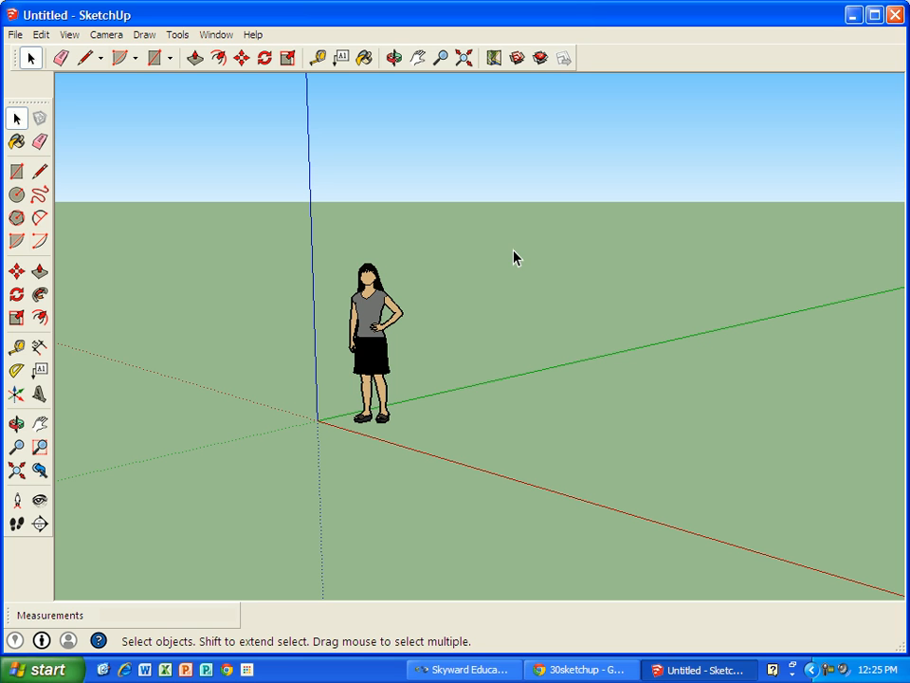
key("o")
left_click_drag(497, 270, 470, 276)
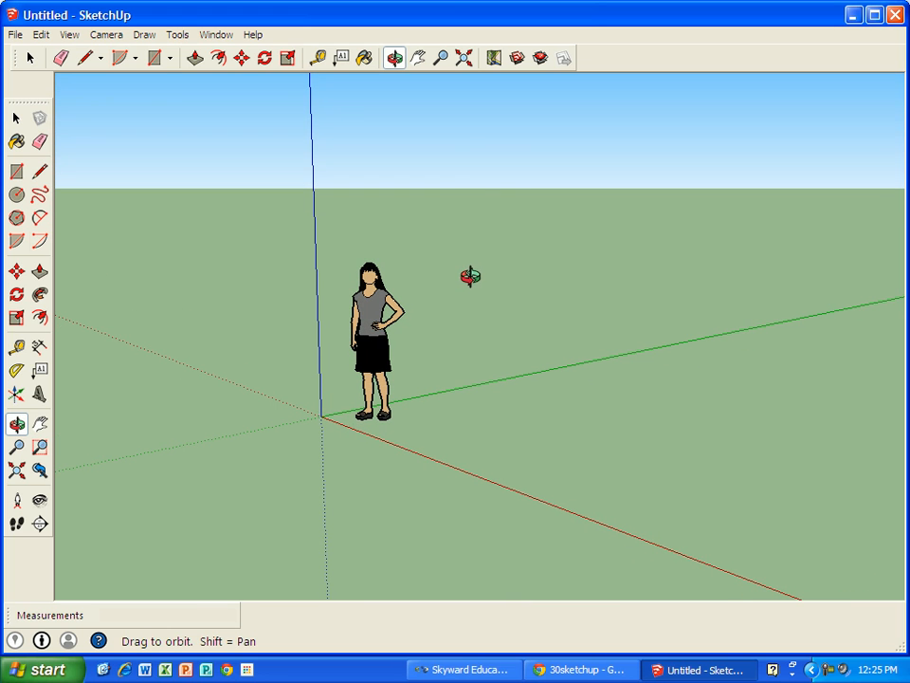
key("space")
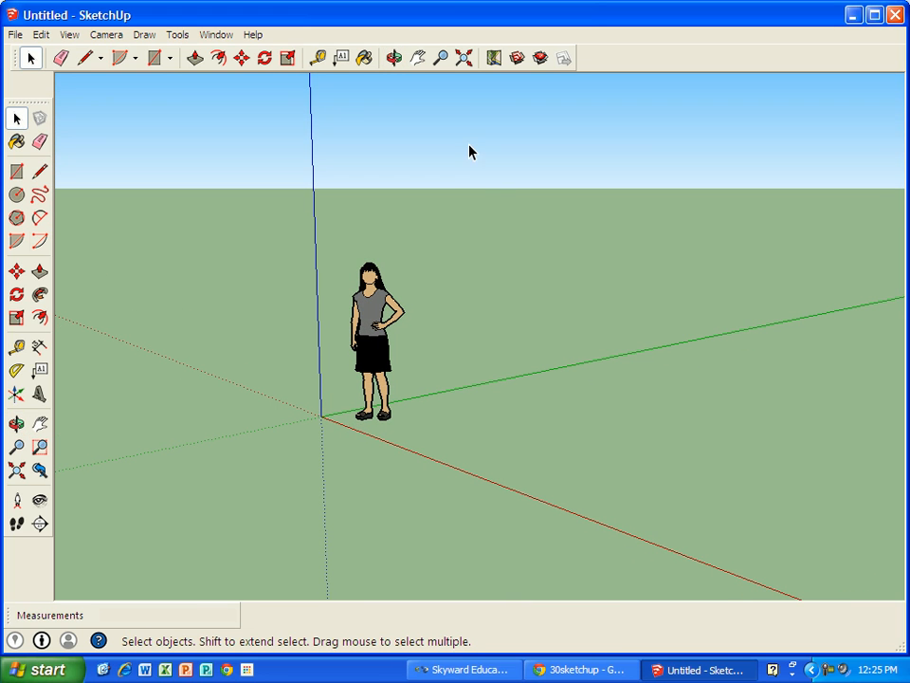
Examine the empty scene from different positions by panning and orbiting around the figure.
left_click(417, 58)
left_click_drag(501, 235, 336, 248)
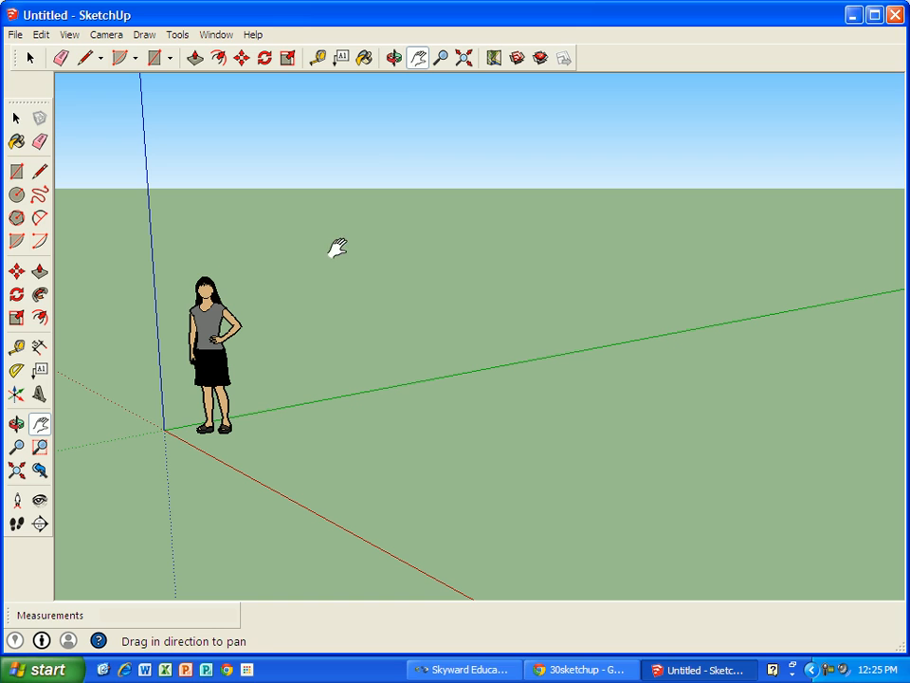
left_click(418, 60)
left_click_drag(424, 262, 469, 235)
middle_click_drag(522, 238, 474, 249)
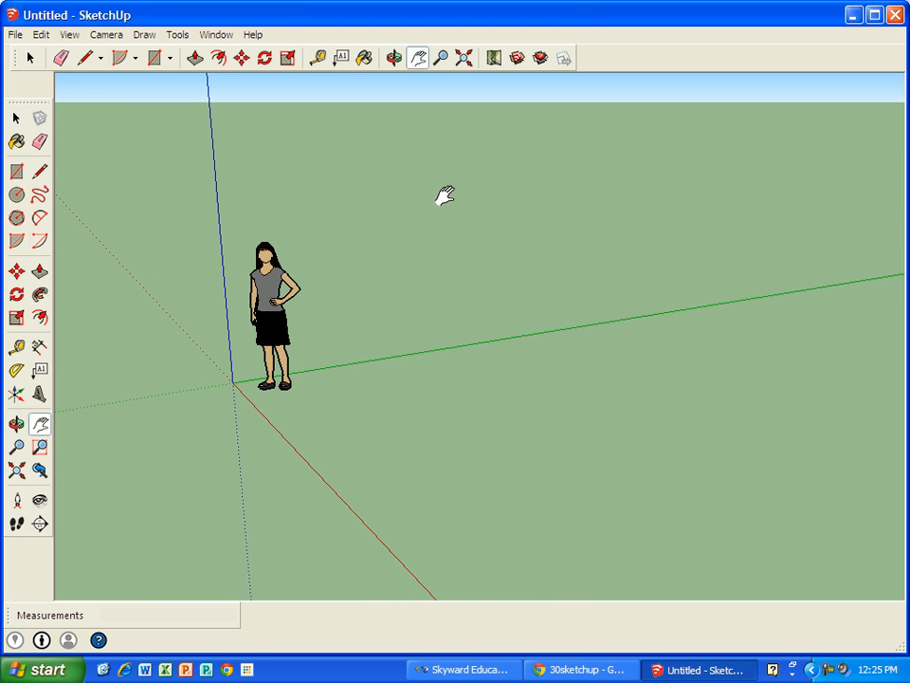
left_click(394, 59)
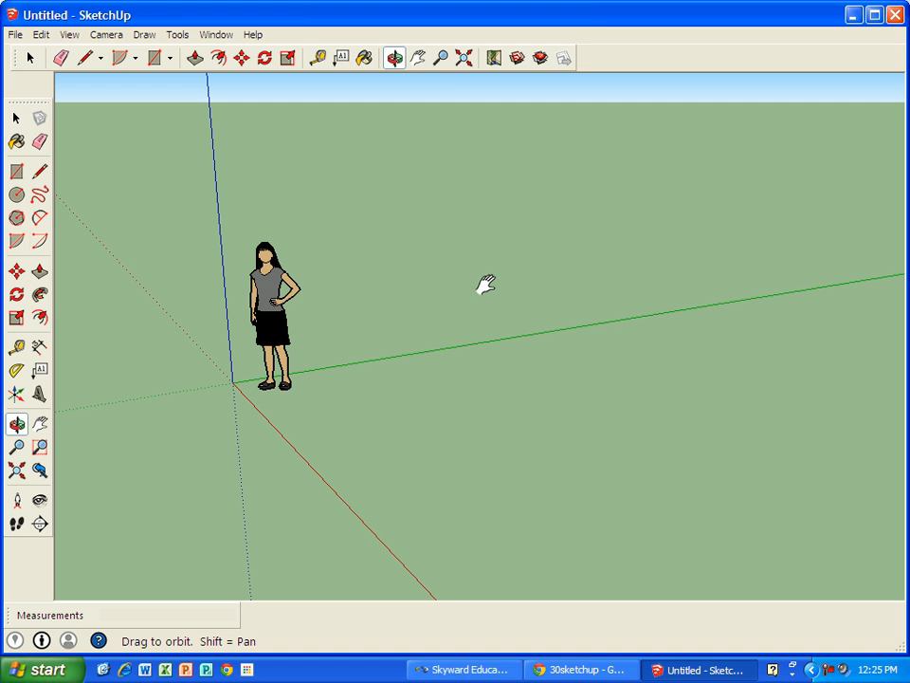
mouse_move(485, 284)
left_mouse_down("shift")
mouse_move(367, 287)
mouse_move(431, 266)
mouse_move(456, 279)
mouse_move(431, 287)
left_mouse_up("shift")
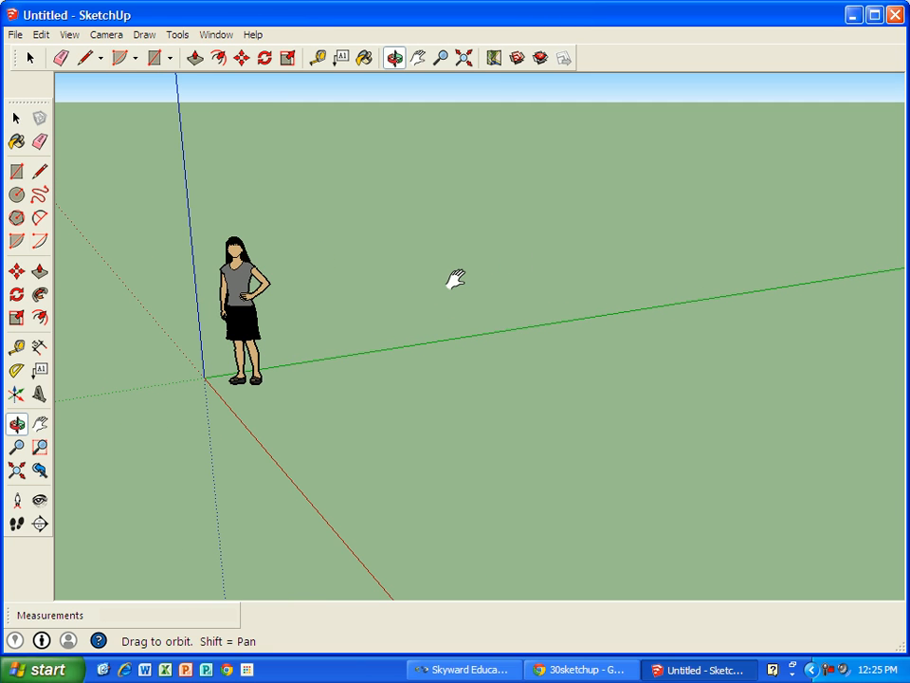
left_click_drag(459, 283, 400, 301)
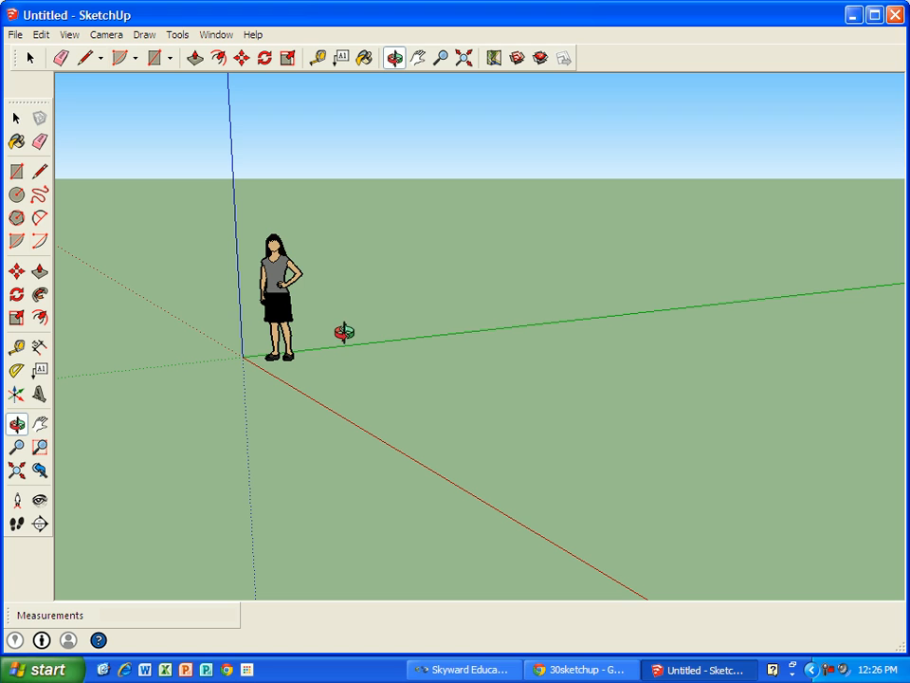
View the figure and ground from farther away, leaving open ground beside the axes' origin.
left_click(418, 60)
left_click_drag(391, 315, 335, 385)
key("o")
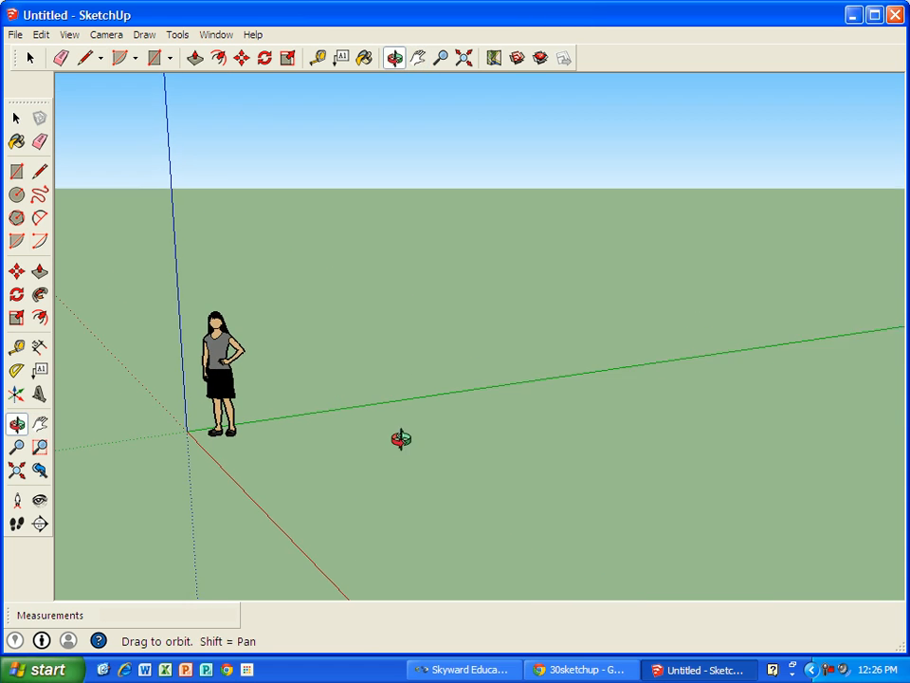
scroll(369, 409, "down", 2)
middle_click_drag(395, 535, 408, 500)
scroll(408, 499, "down", 1)
scroll(407, 501, "down", 1)
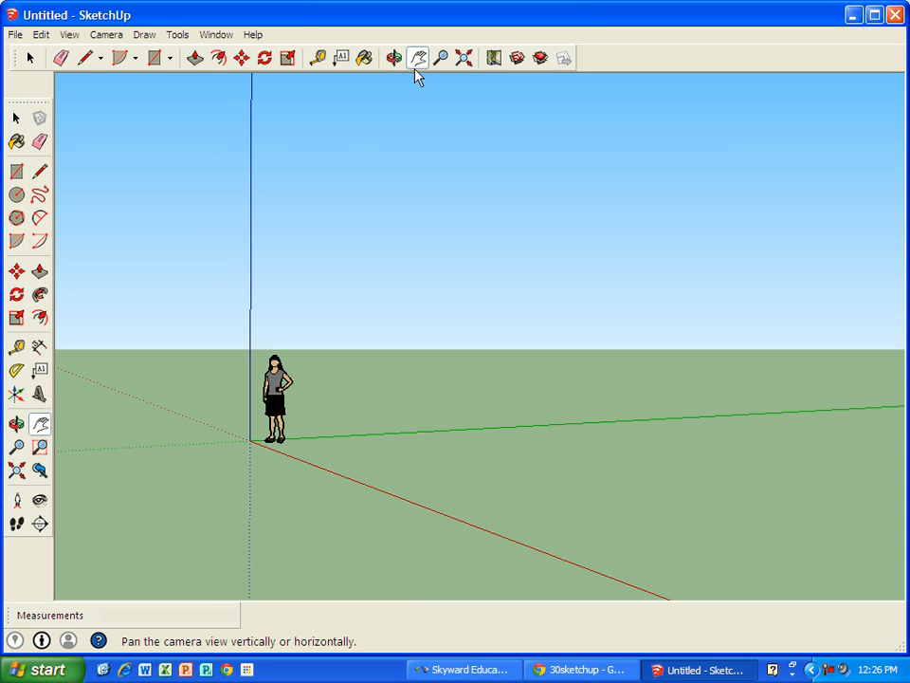
left_click_drag(470, 329, 345, 319)
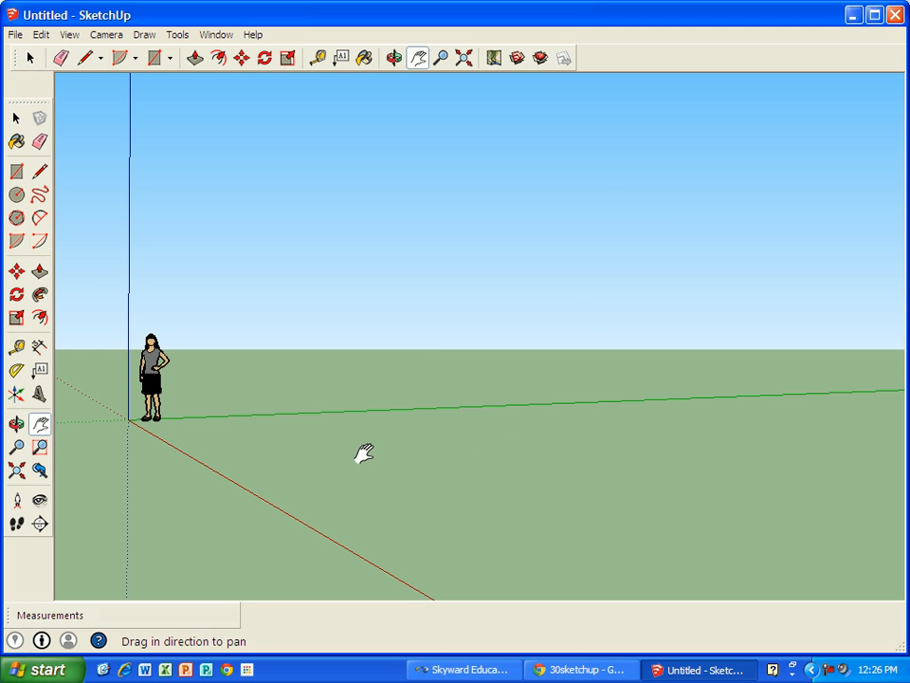
middle_click_drag(342, 464, 382, 502)
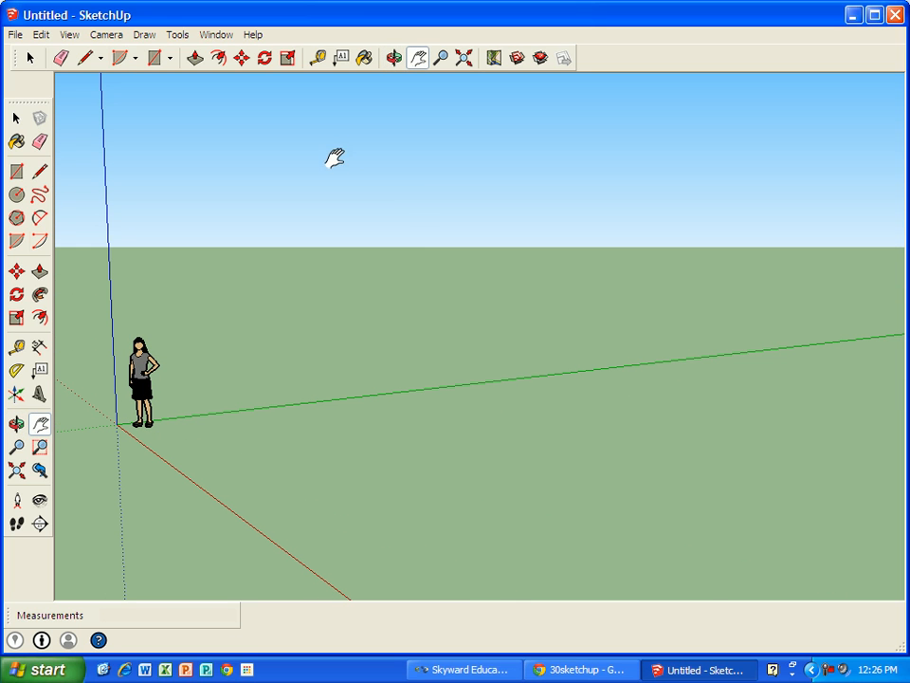
Draw a ground rectangle from the origin, about 29' 10" by 12' 5", and pull it up about 10' 2" into a box.
left_click(155, 58)
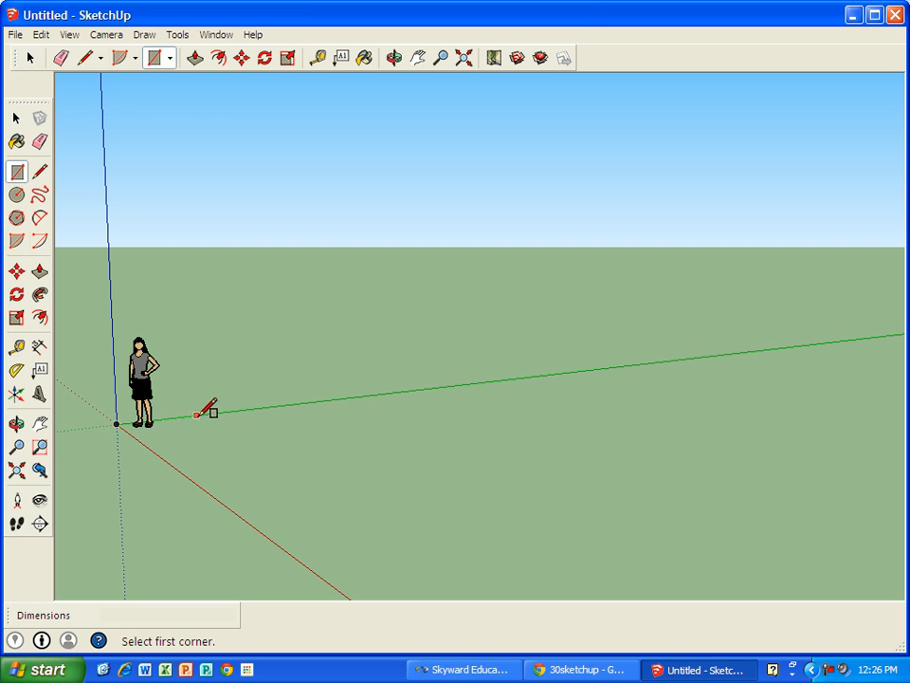
left_click(117, 423)
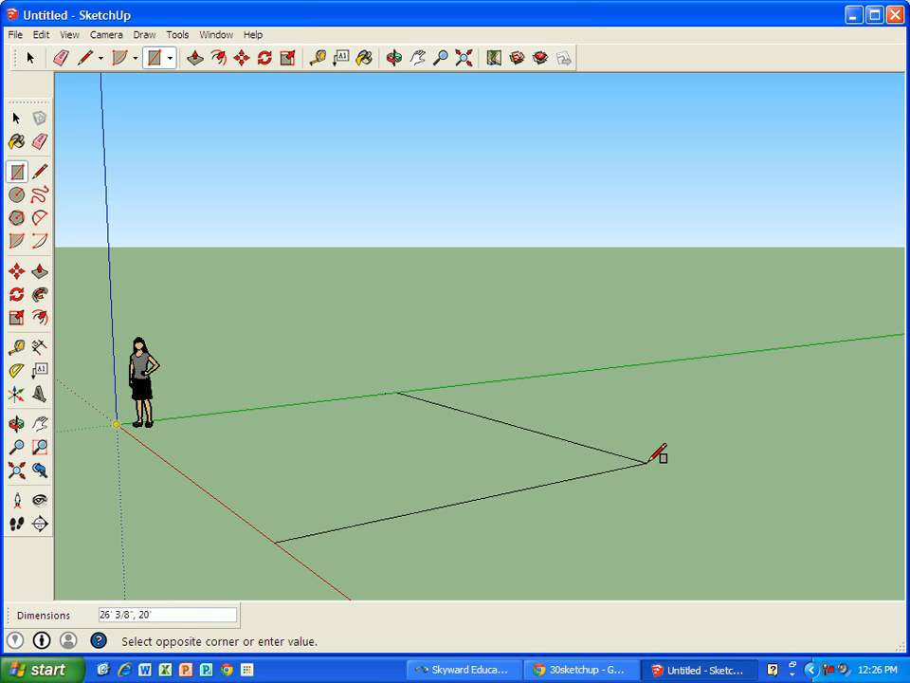
left_click(592, 509)
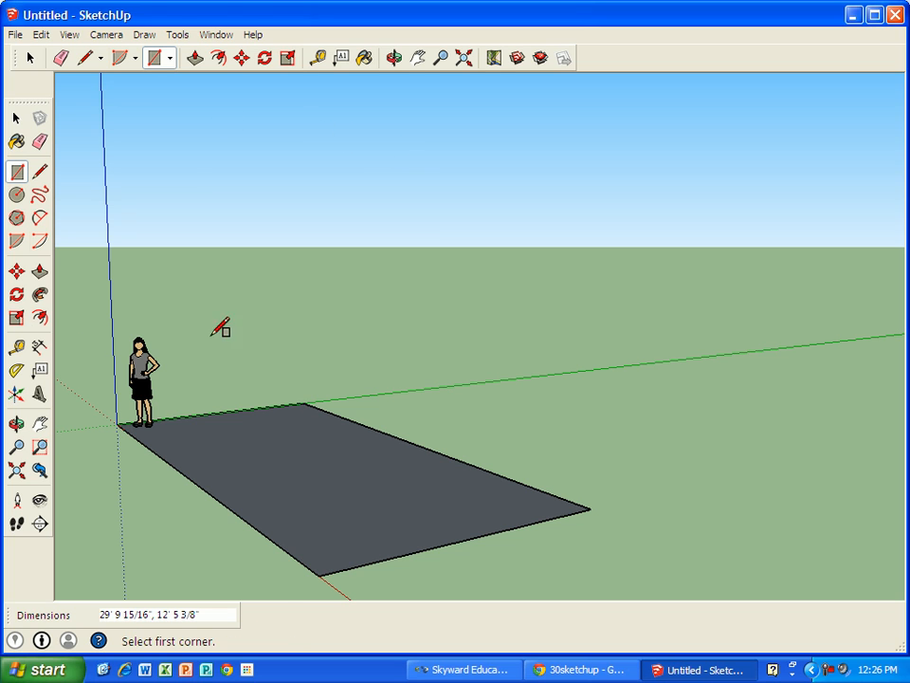
left_click(194, 60)
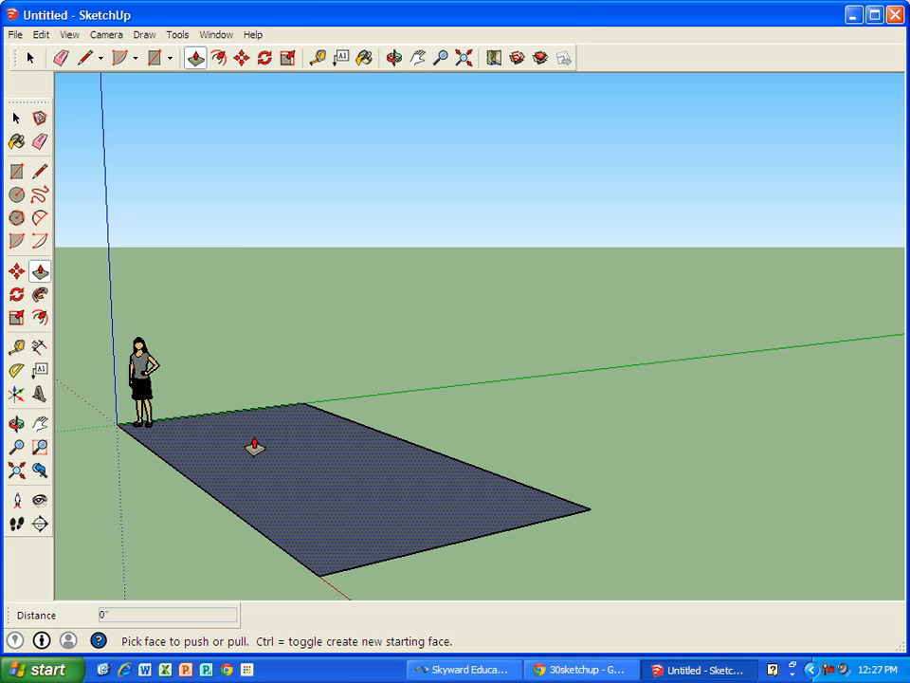
left_click_drag(254, 446, 240, 271)
Draw a line along the box's top face connecting the midpoints of its two short edges.
middle_click_drag(343, 236, 304, 254)
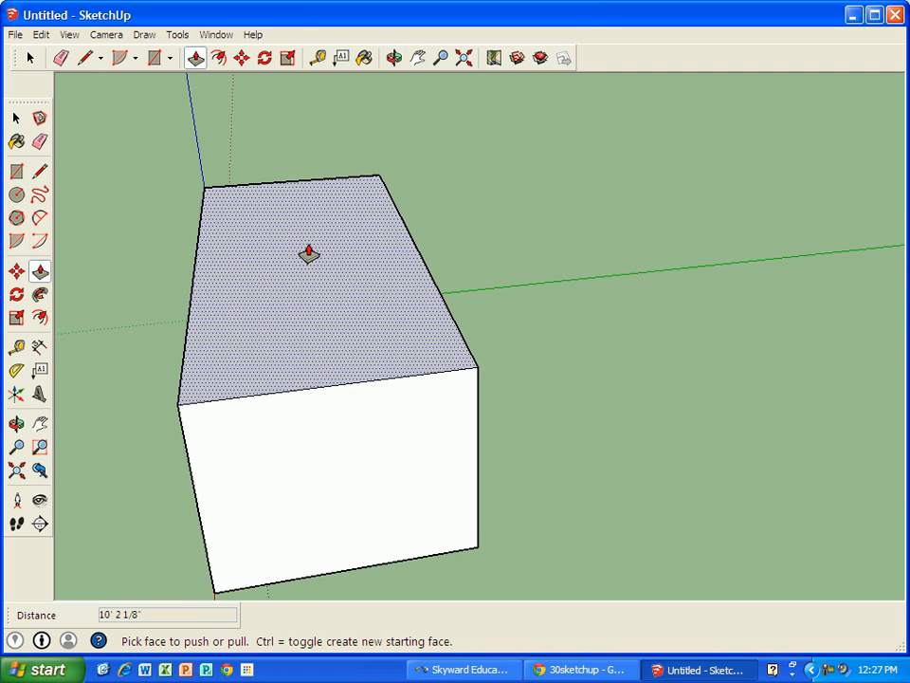
left_click(418, 58)
left_click_drag(284, 249, 284, 298)
middle_click_drag(284, 299, 293, 272)
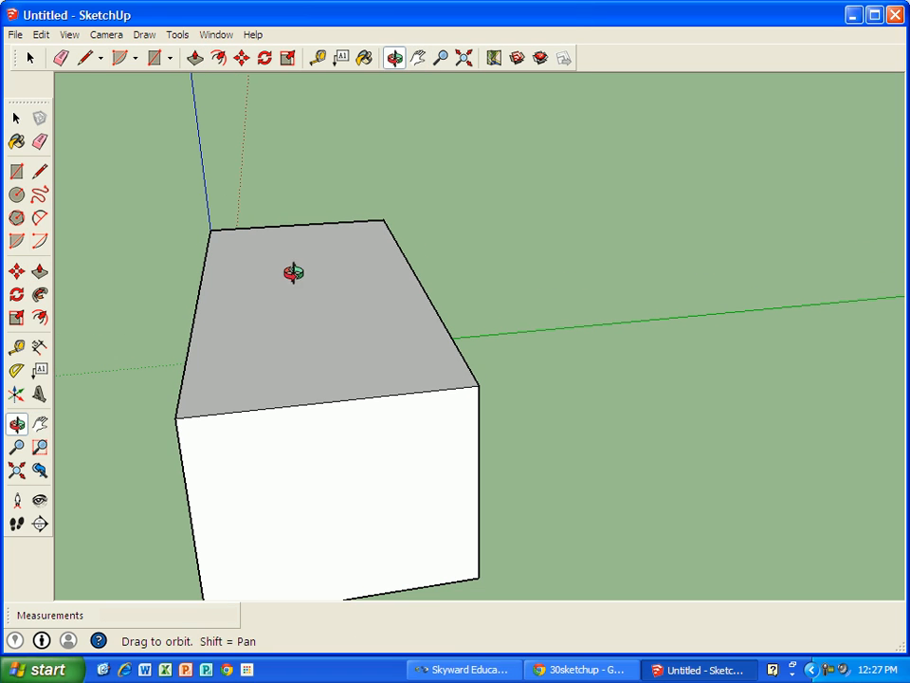
left_click(86, 58)
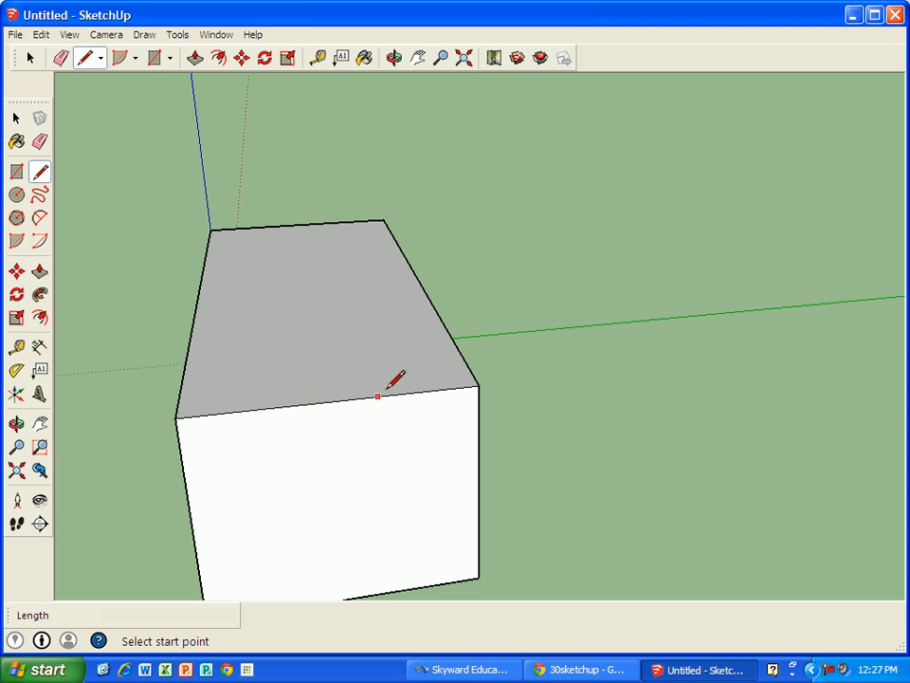
left_click(332, 400)
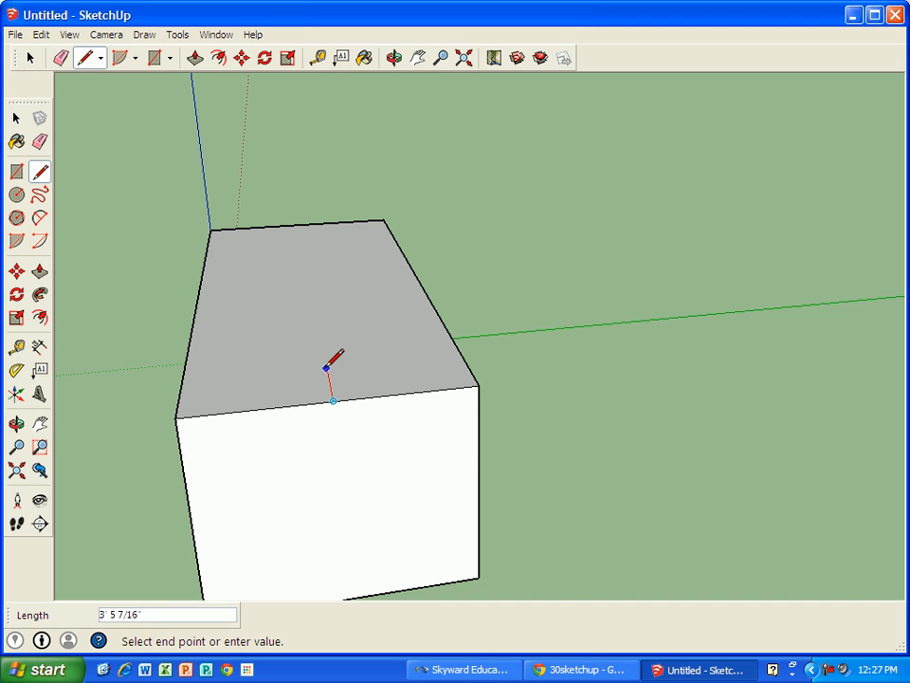
left_click(278, 225)
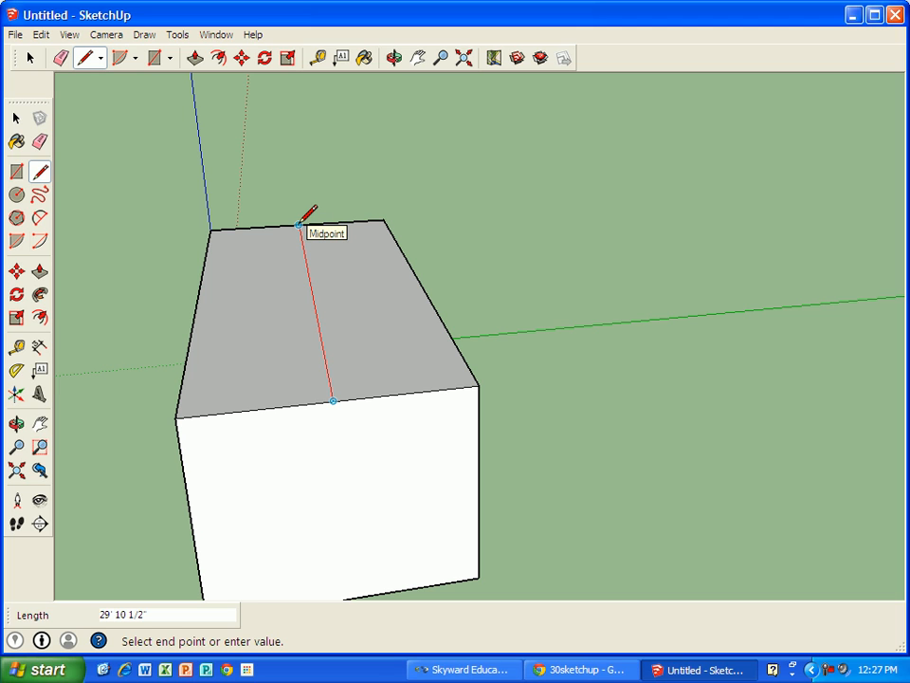
left_click(300, 224)
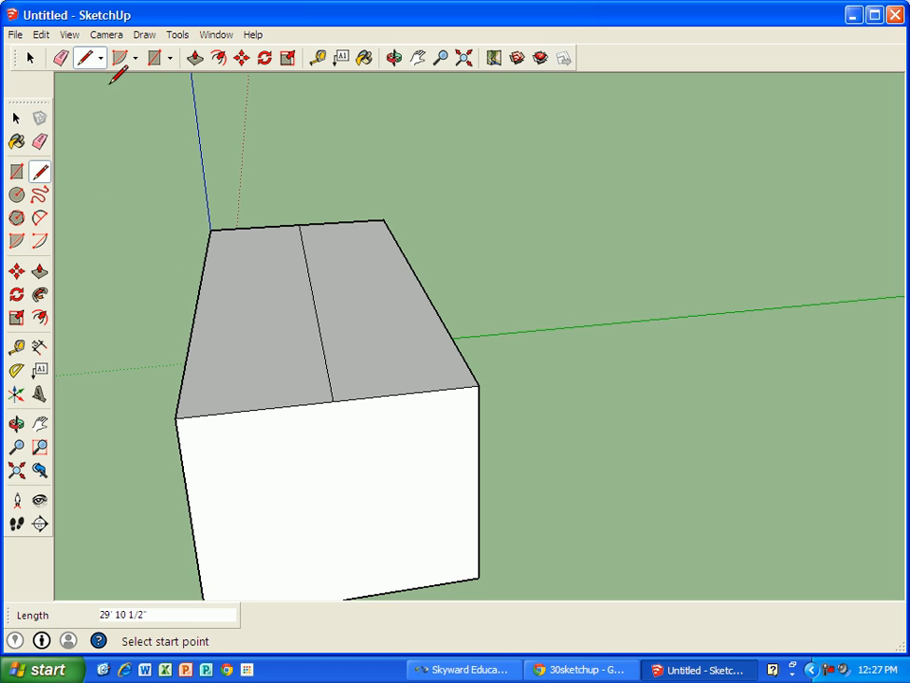
Try Push/Pull on the half of the box's top face nearer the origin.
left_click(196, 59)
left_click_drag(256, 284, 364, 282)
left_click_drag(268, 304, 351, 316)
mouse_move(351, 316)
middle_mouse_down()
mouse_move(236, 295)
mouse_move(331, 290)
mouse_move(341, 313)
mouse_move(337, 305)
middle_mouse_up()
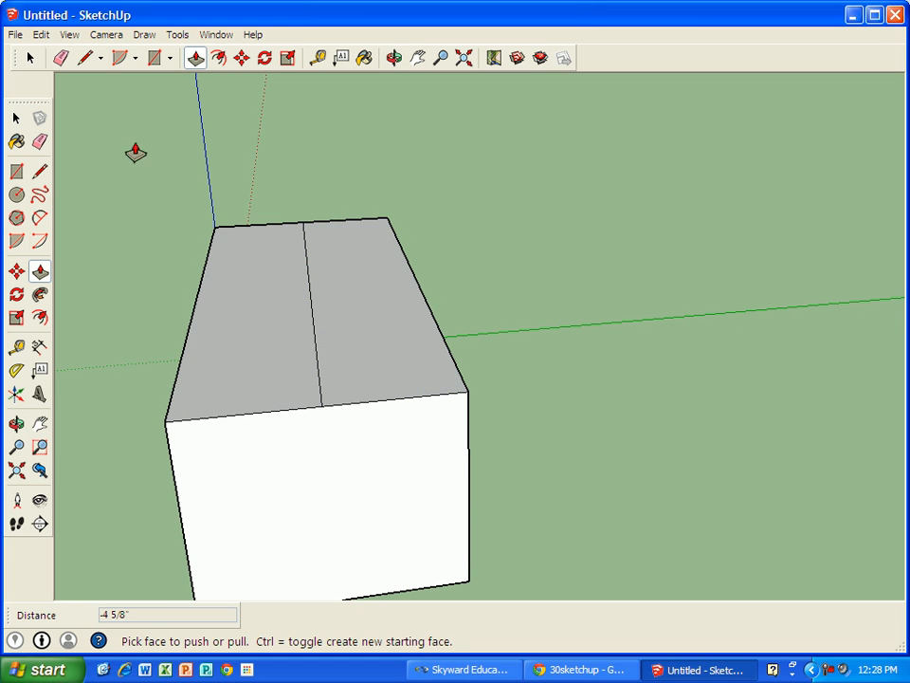
Move the centre line of the box's top face straight up about 4' 1" along the blue axis to form a gable roof.
left_click(36, 59)
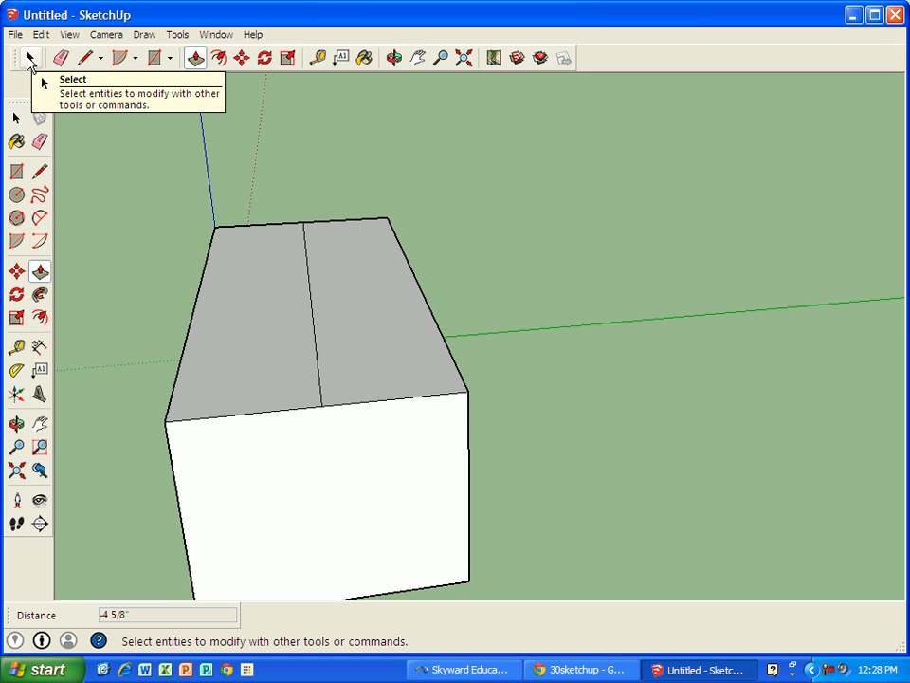
left_click(29, 59)
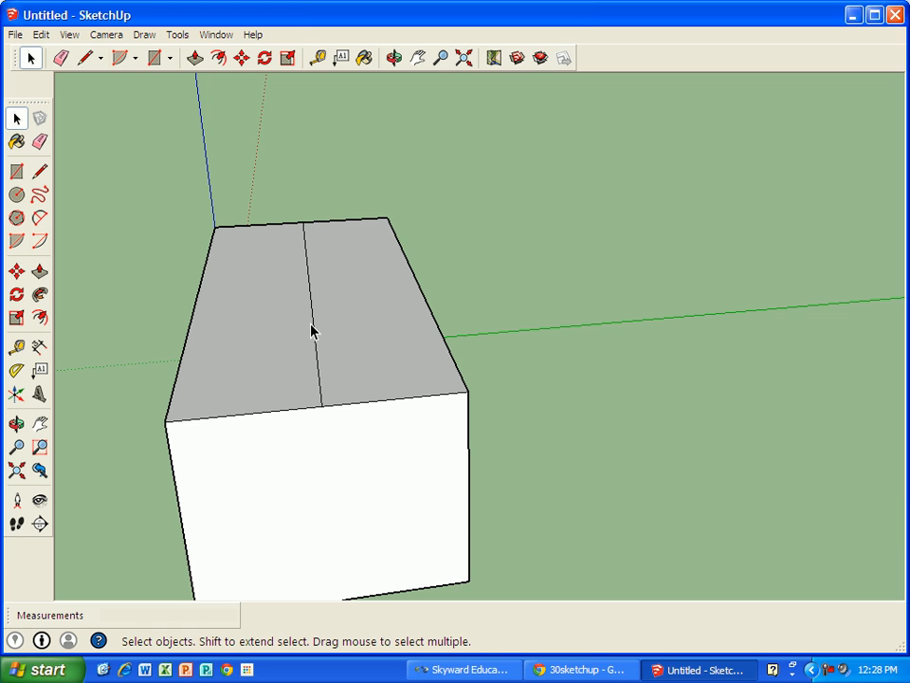
middle_click_drag(313, 329, 312, 254)
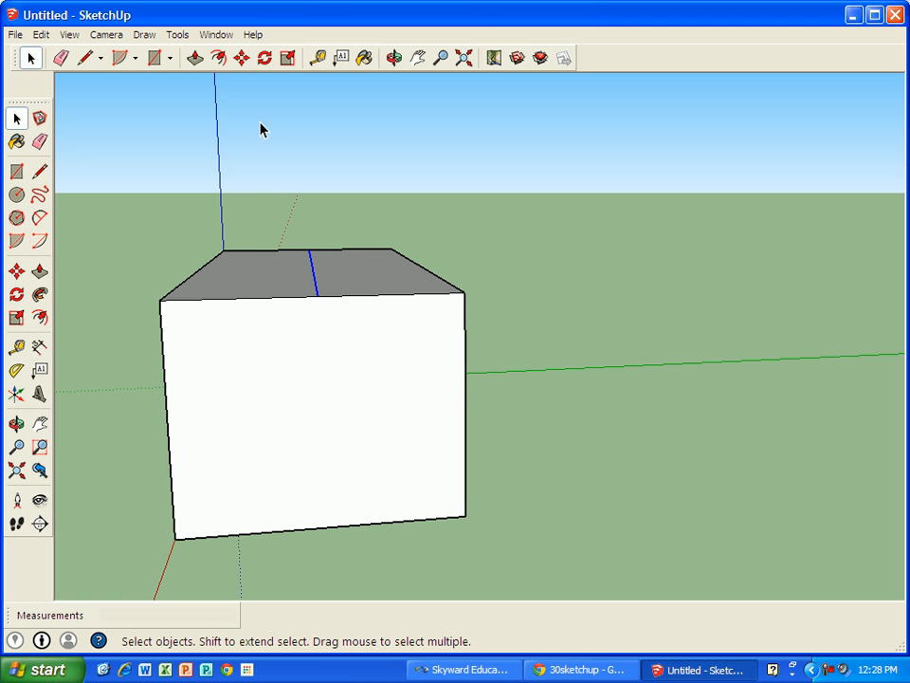
left_click(242, 57)
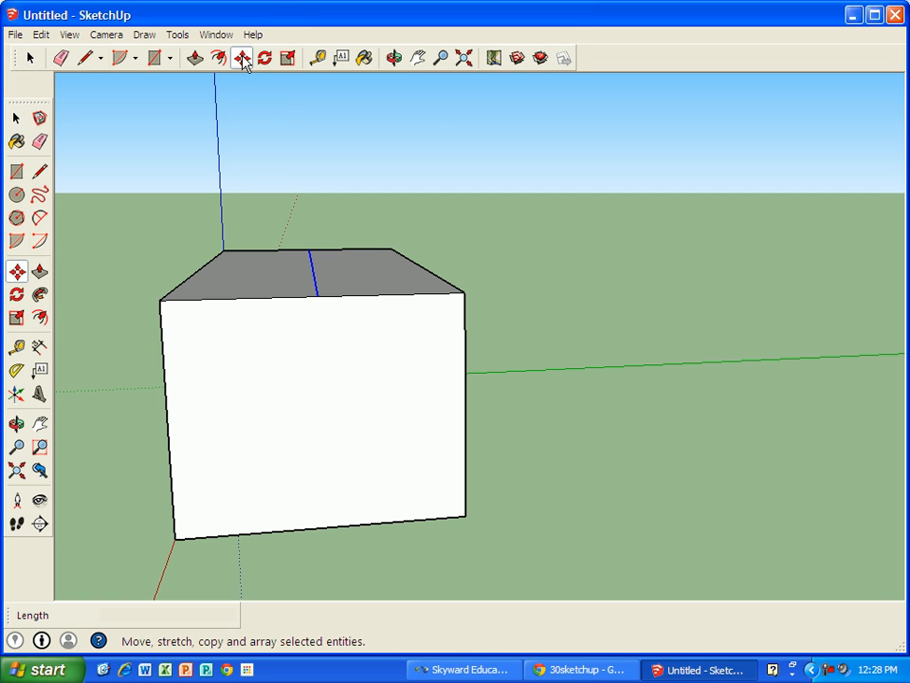
left_click(318, 296)
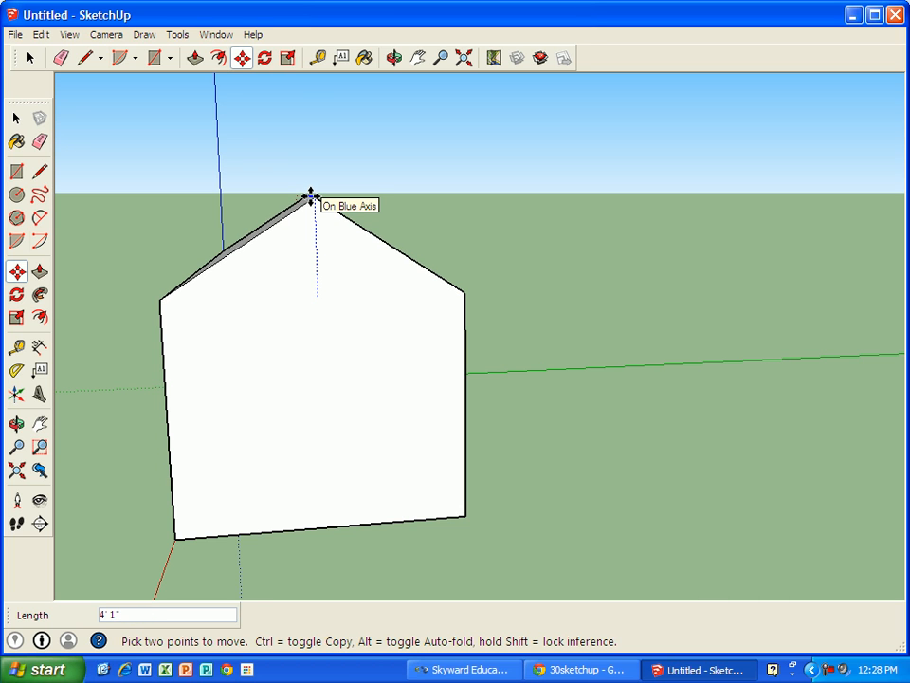
left_click(310, 196)
Draw a door rectangle about 4' 2 1/2" wide and 8' 7" high on the long wall, starting from its ground edge.
middle_click_drag(243, 258, 194, 299)
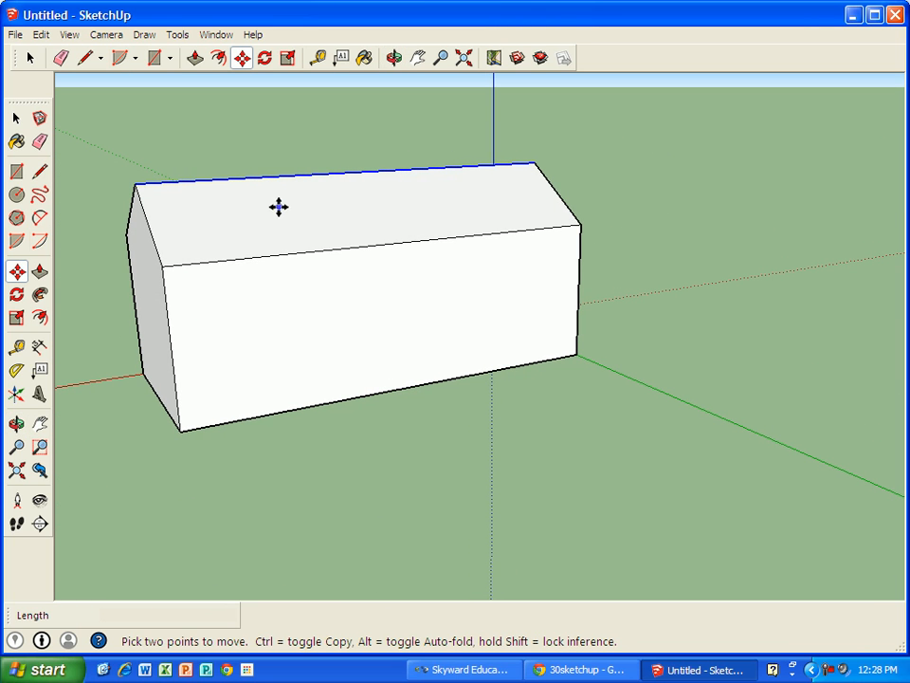
key("o")
left_click_drag(183, 352, 372, 287)
key("m")
scroll(364, 299, "up", 2)
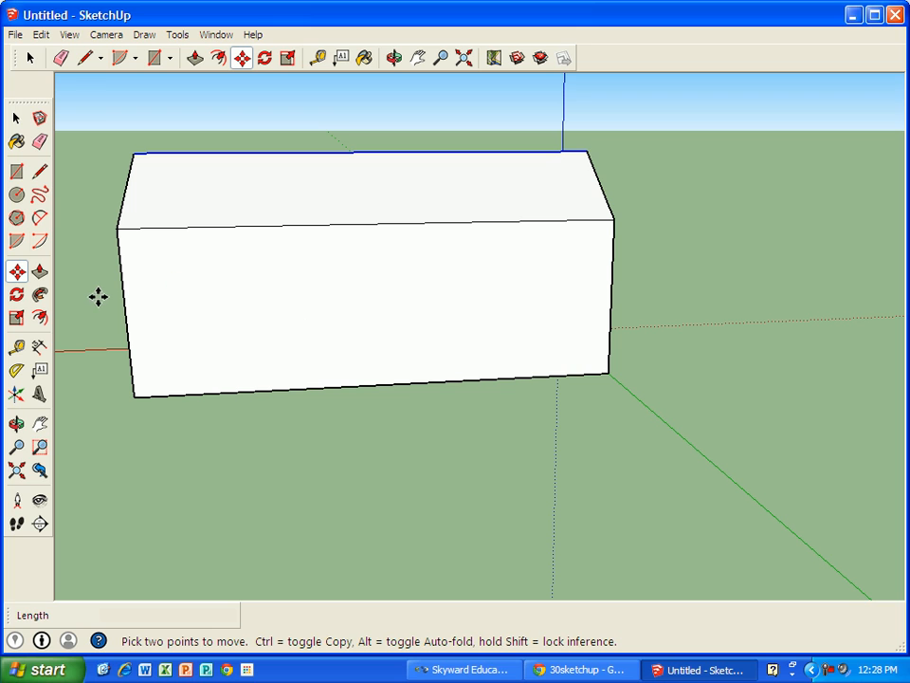
left_click(155, 58)
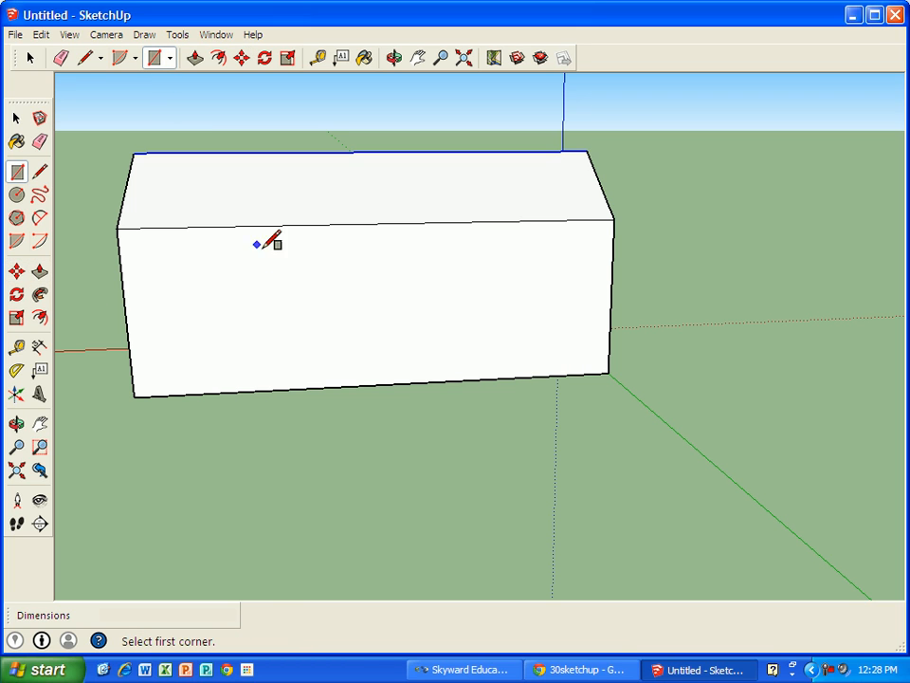
left_click(329, 386)
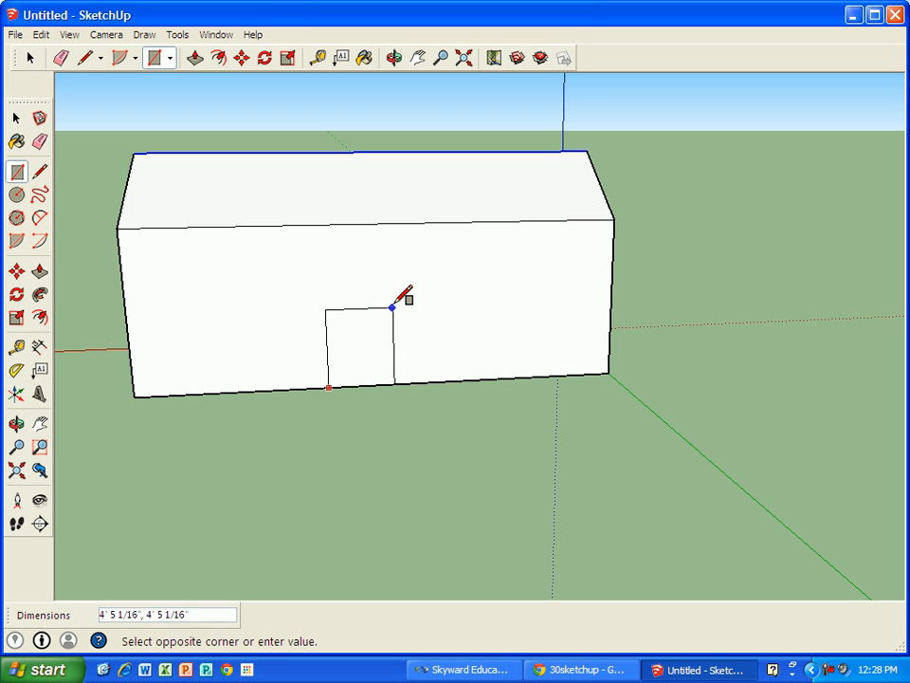
left_click(393, 248)
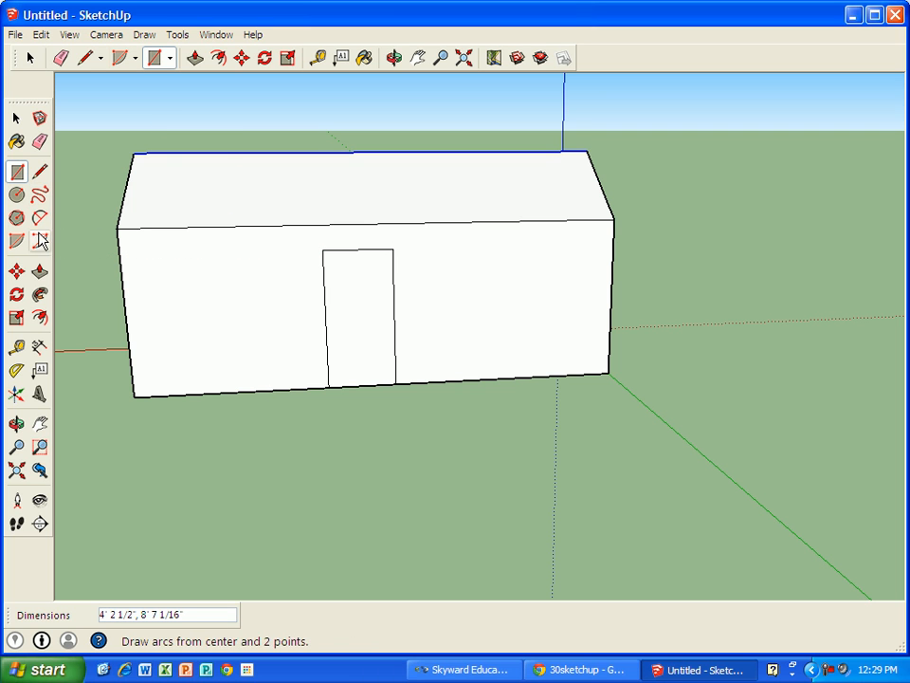
Draw three evenly spaced lines across the lower part of the door rectangle, dividing it into three low strips beneath the door.
left_click(40, 172)
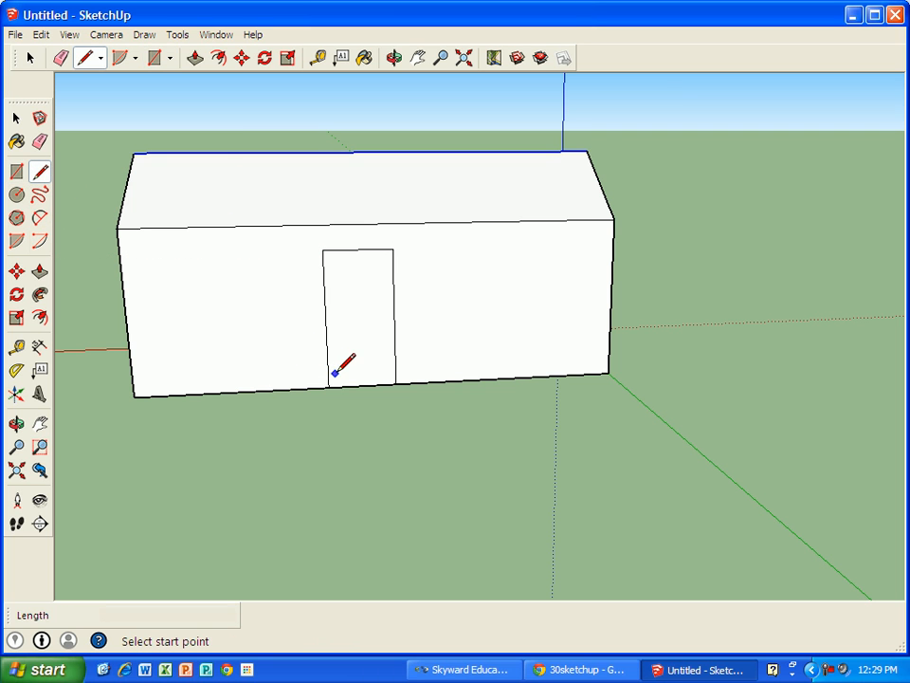
scroll(327, 371, "up", 4)
scroll(323, 393, "down", 2)
scroll(323, 393, "up", 1)
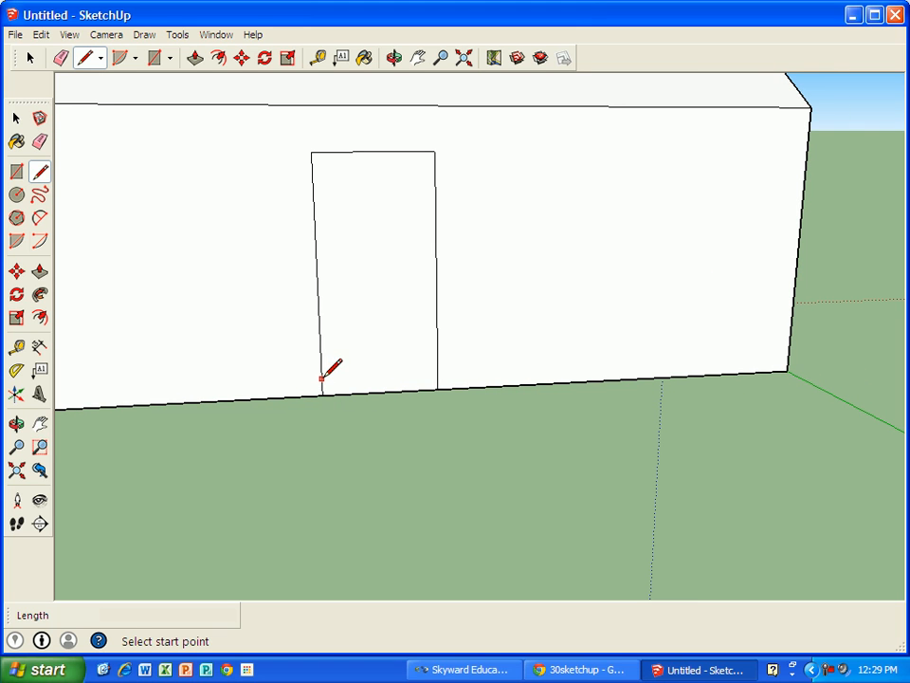
left_click(321, 378)
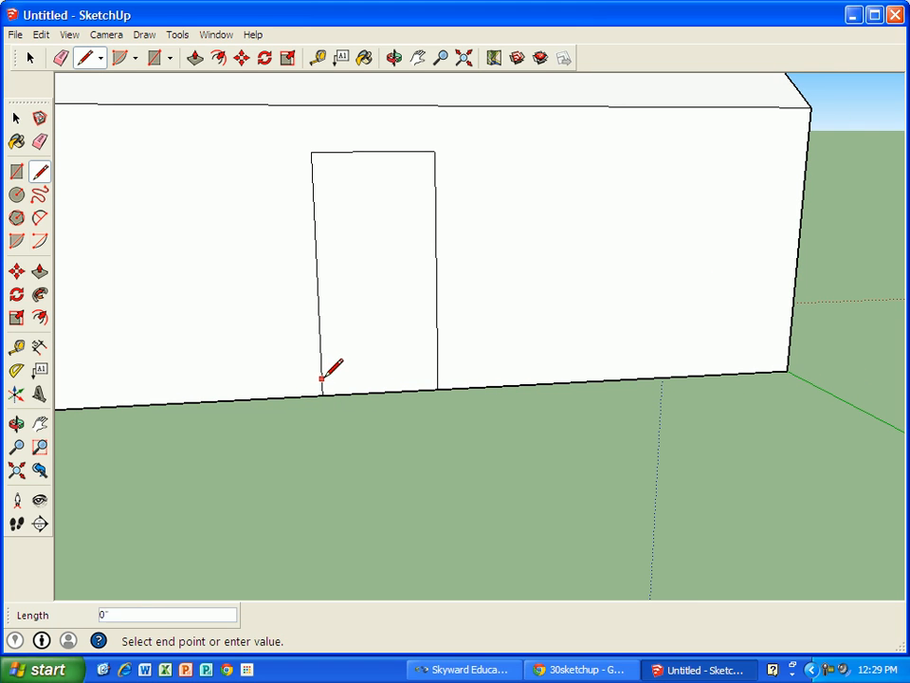
left_click(437, 372)
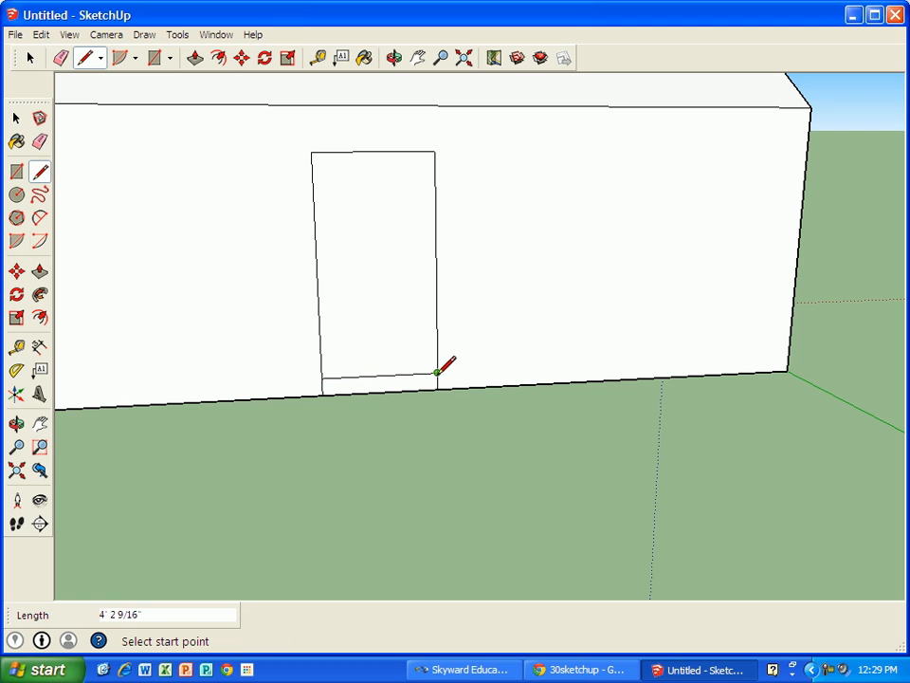
left_click(320, 360)
left_click(437, 357)
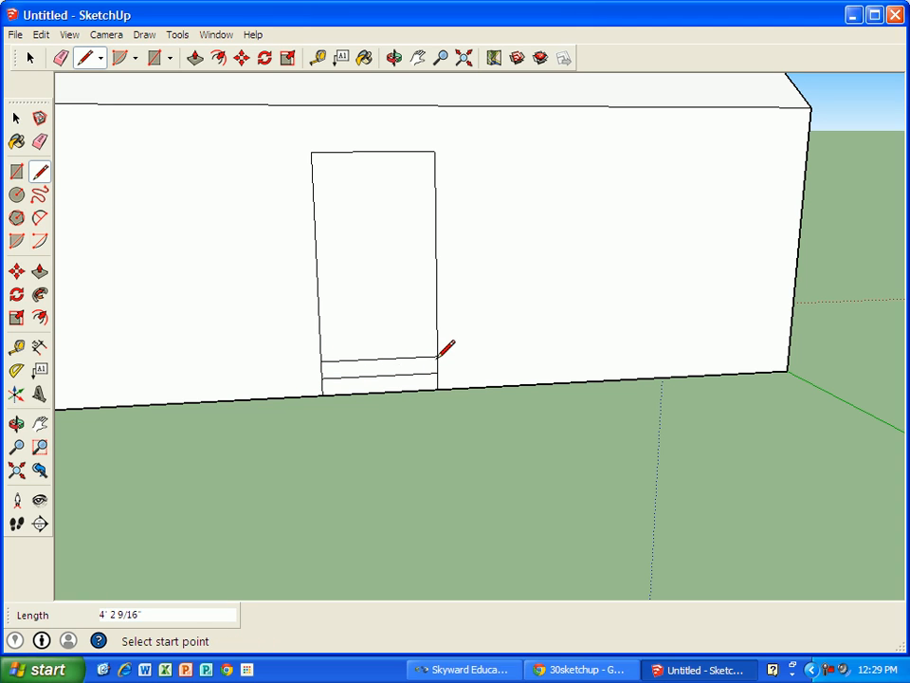
left_click(319, 340)
left_click(437, 338)
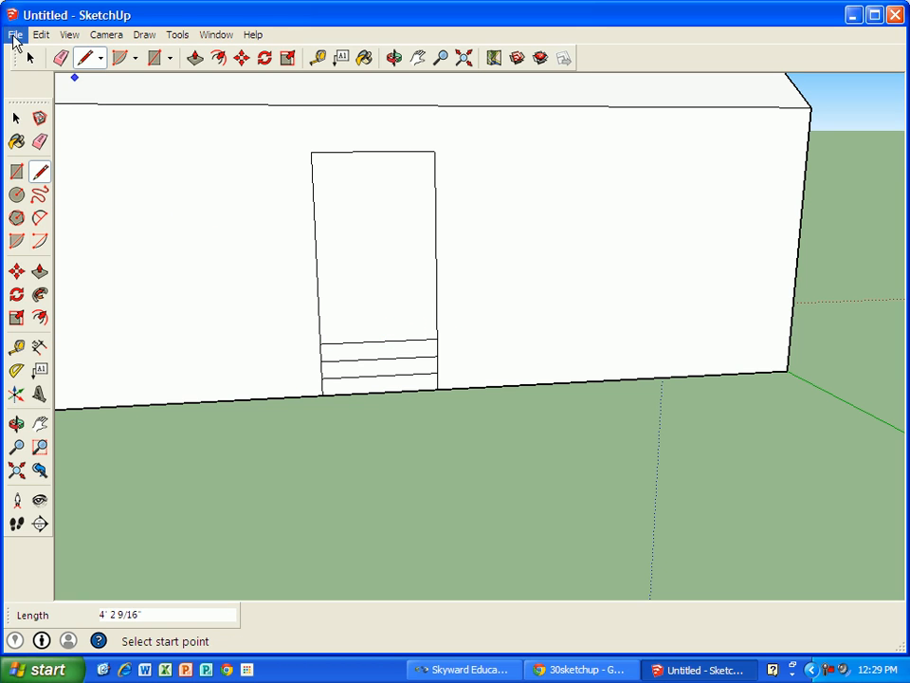
Select the door panel and the strips beneath it one at a time to check that each is a separate face.
left_click(30, 58)
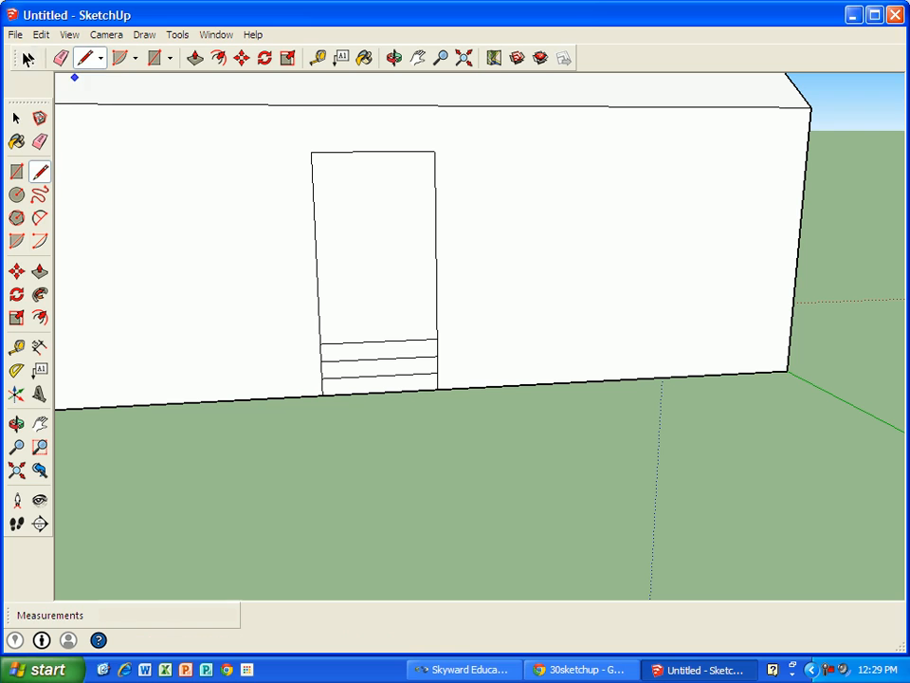
left_click(352, 228)
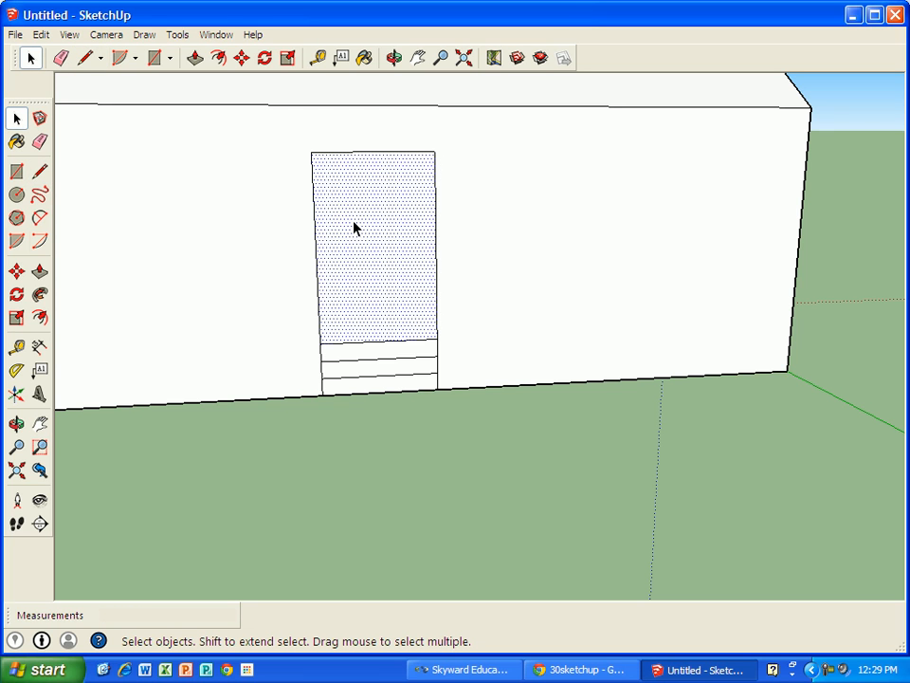
left_click(394, 351)
left_click(389, 370)
left_click(390, 384)
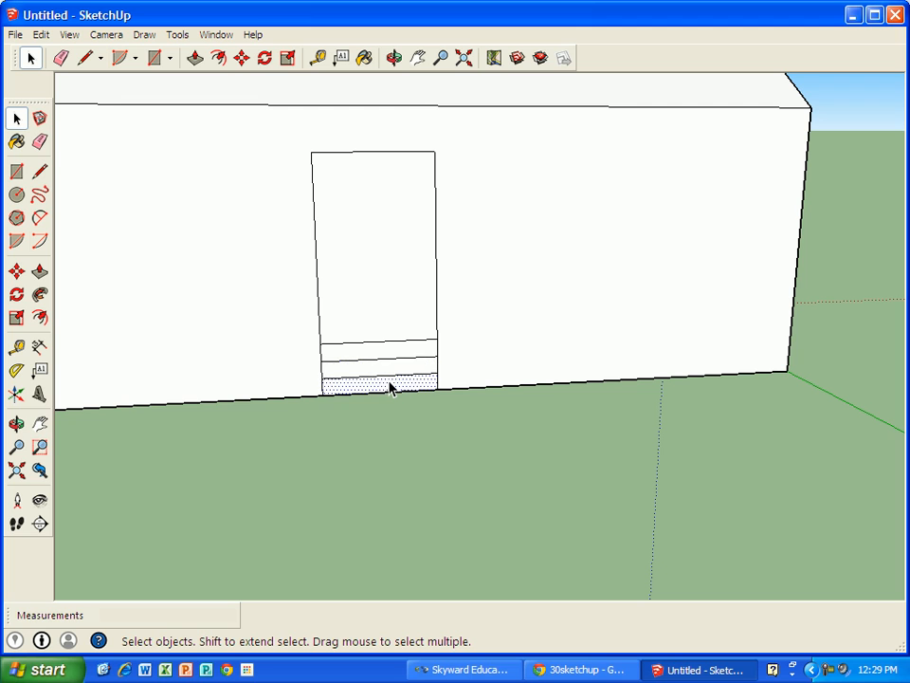
Push/Pull the three strips outward from the wall by different depths, the lowest farthest, to form a staircase up to the door.
left_click(341, 370)
left_click(195, 59)
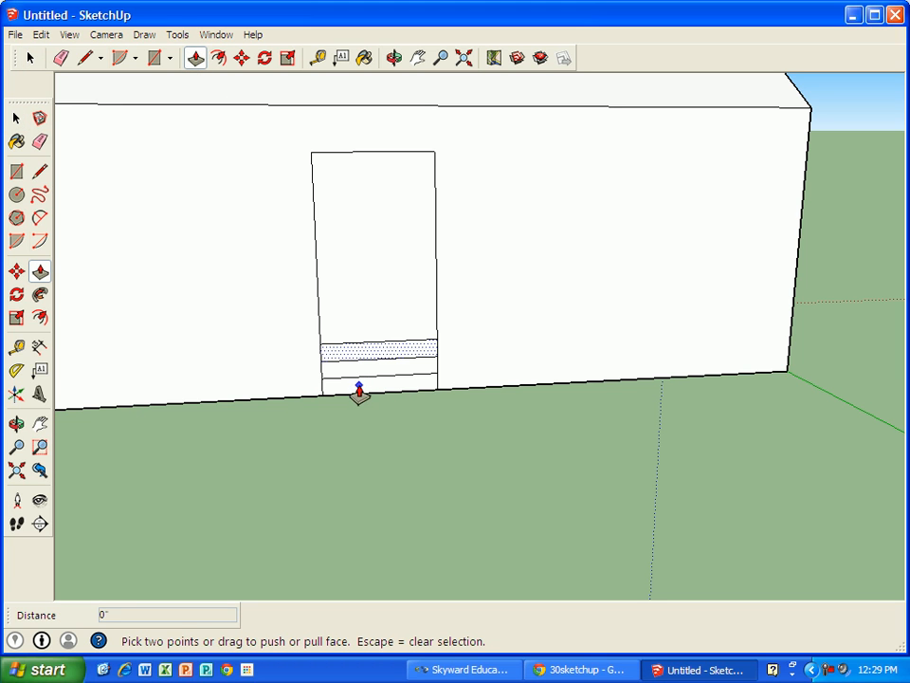
left_click(30, 58)
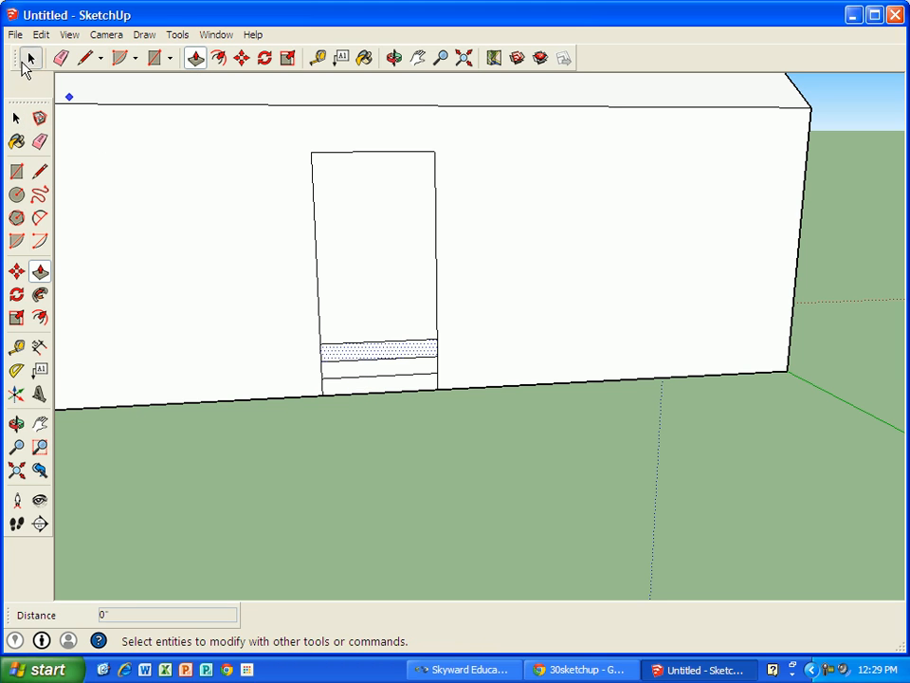
left_click(380, 383)
left_click(196, 59)
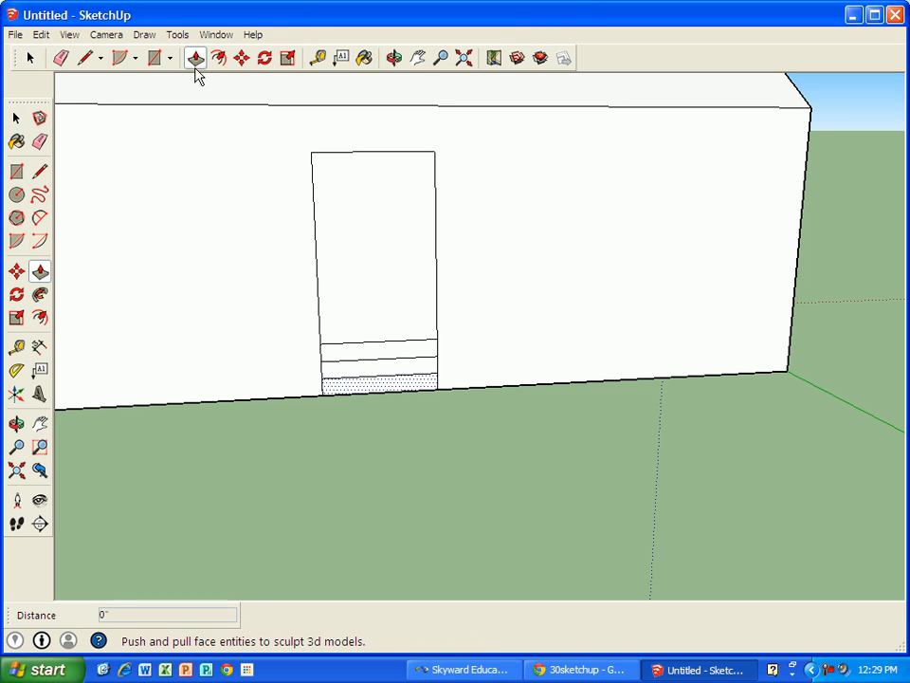
left_click_drag(389, 391, 406, 438)
left_click_drag(382, 380, 396, 464)
left_click_drag(390, 402, 392, 428)
left_click_drag(378, 364, 380, 386)
Offset the door face's outline outward by about 5 3/8" to create a border around the door.
middle_click_drag(274, 328, 264, 350)
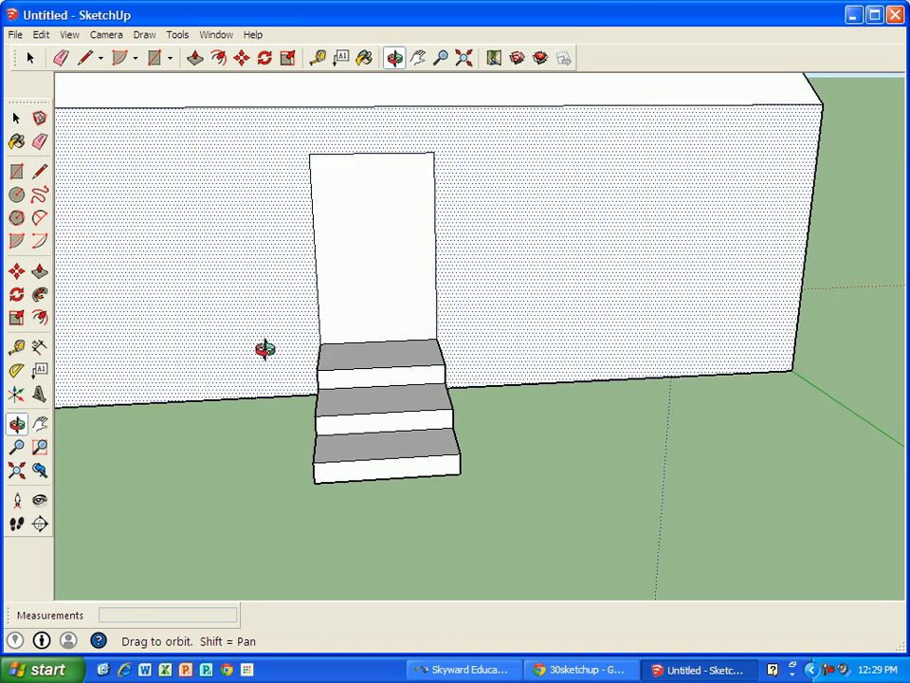
key("p")
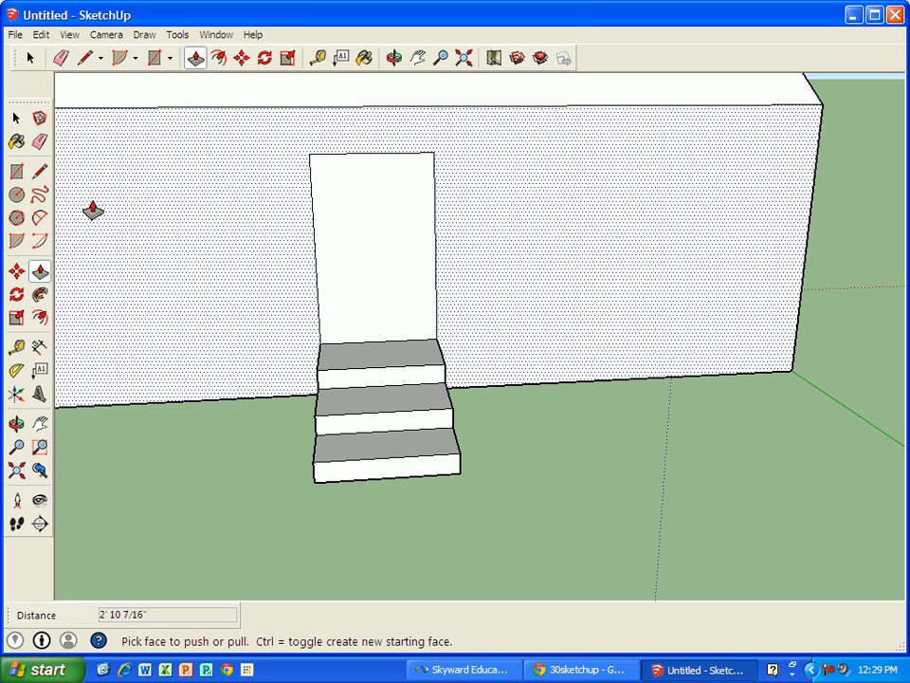
left_click(30, 58)
left_click(388, 243)
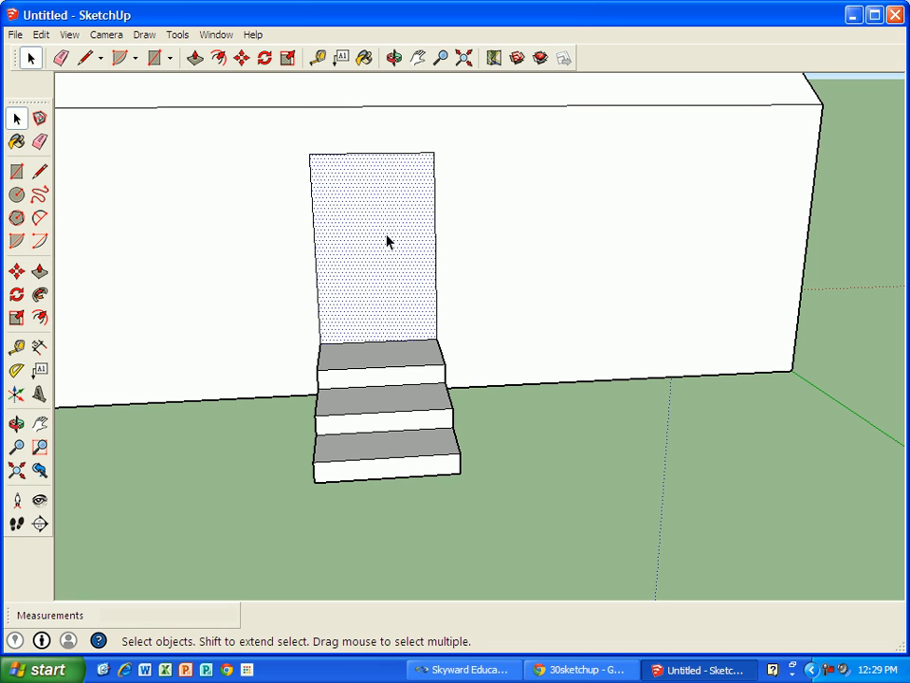
left_click(40, 319)
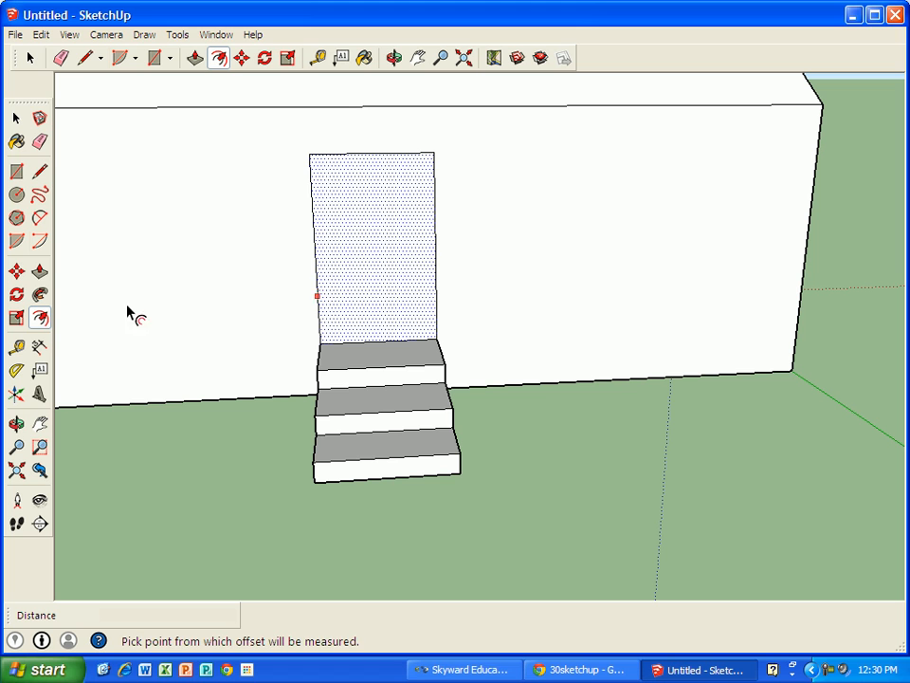
left_click(359, 276)
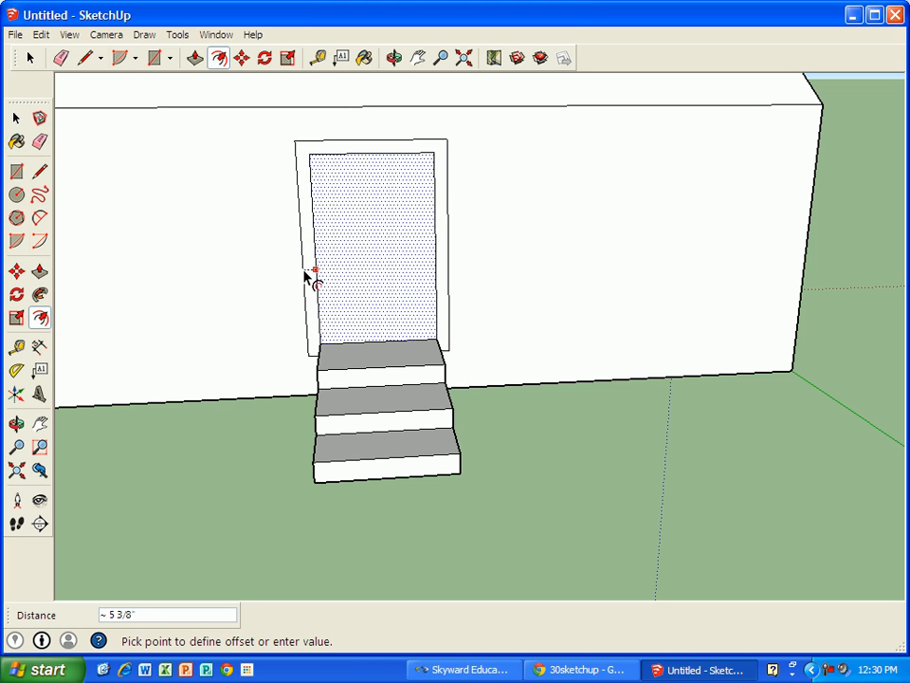
left_click(306, 276)
Select the border face around the door and pull it out about 6 1/2" from the wall as a door frame.
mouse_move(311, 279)
middle_mouse_down()
mouse_move(456, 226)
mouse_move(325, 274)
mouse_move(303, 267)
middle_mouse_up()
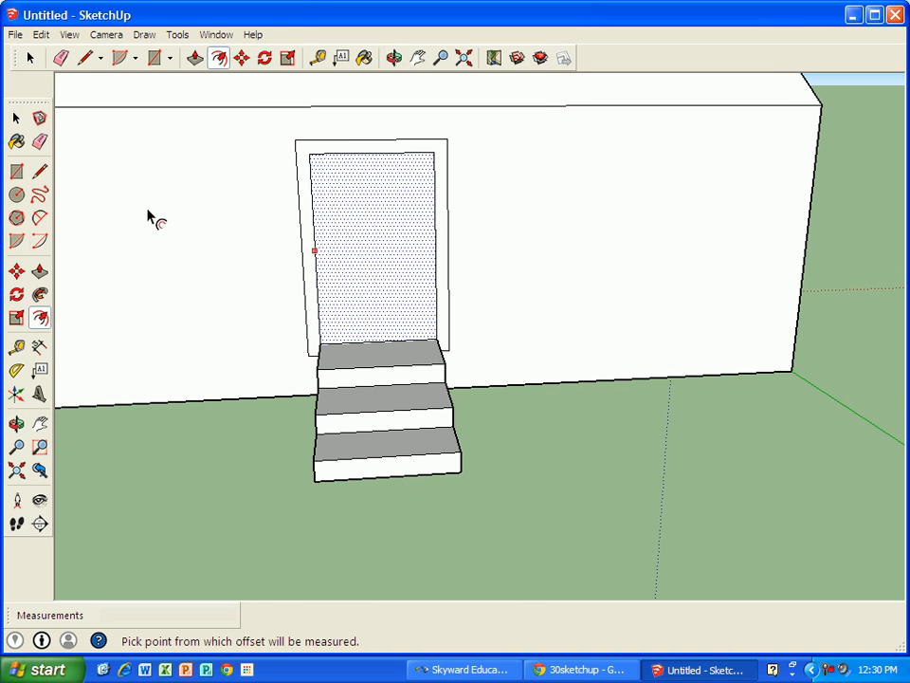
left_click(29, 58)
left_click(301, 211)
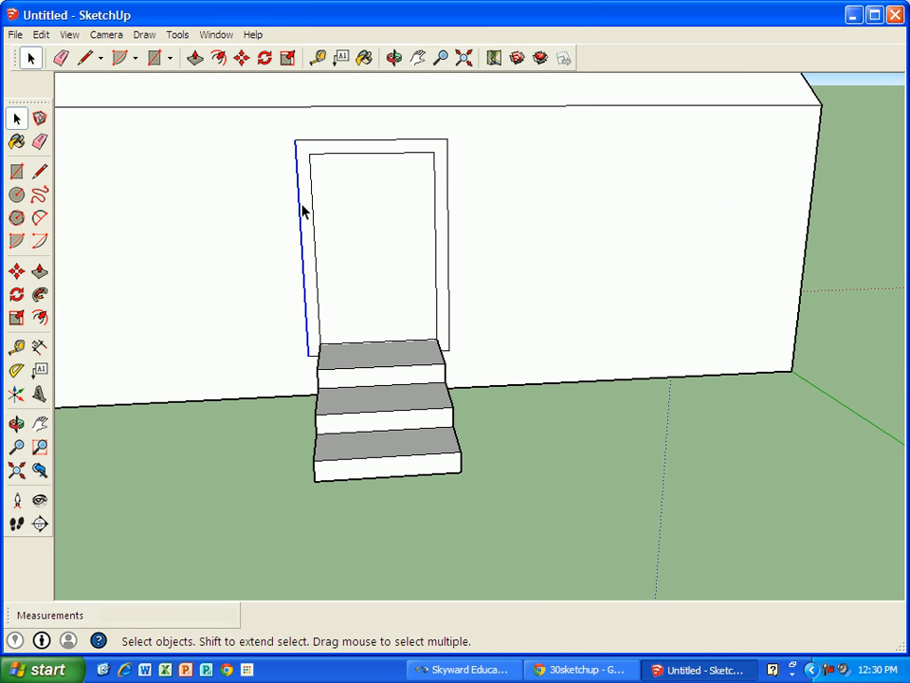
left_click(304, 211)
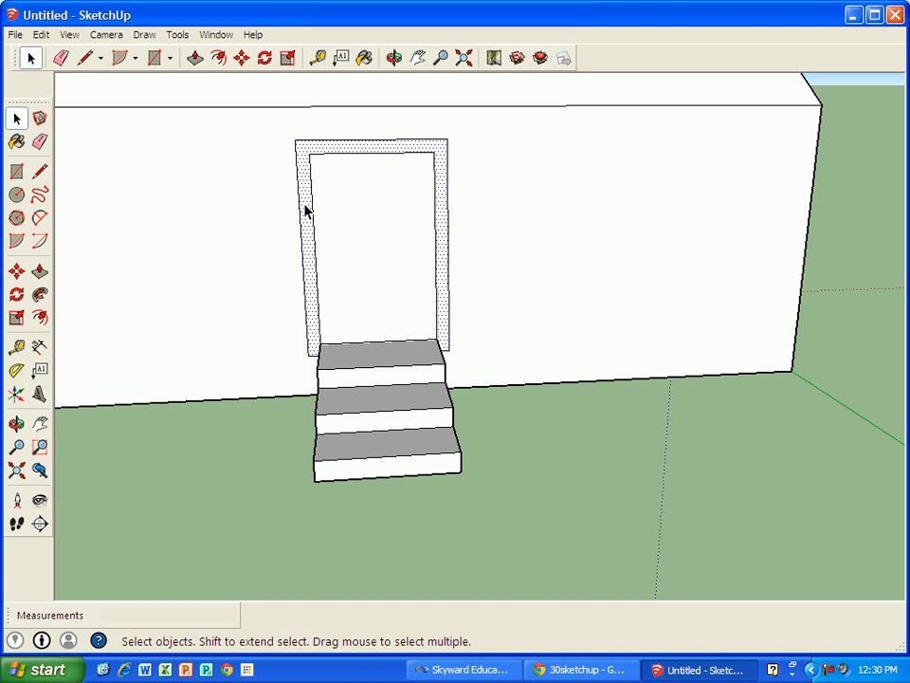
left_click(196, 58)
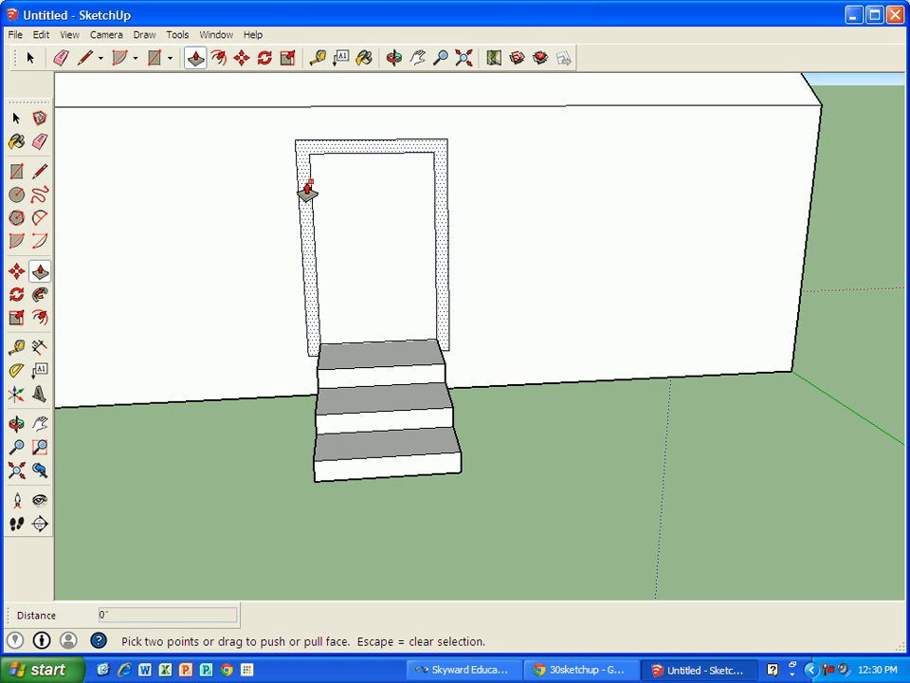
left_click(306, 191)
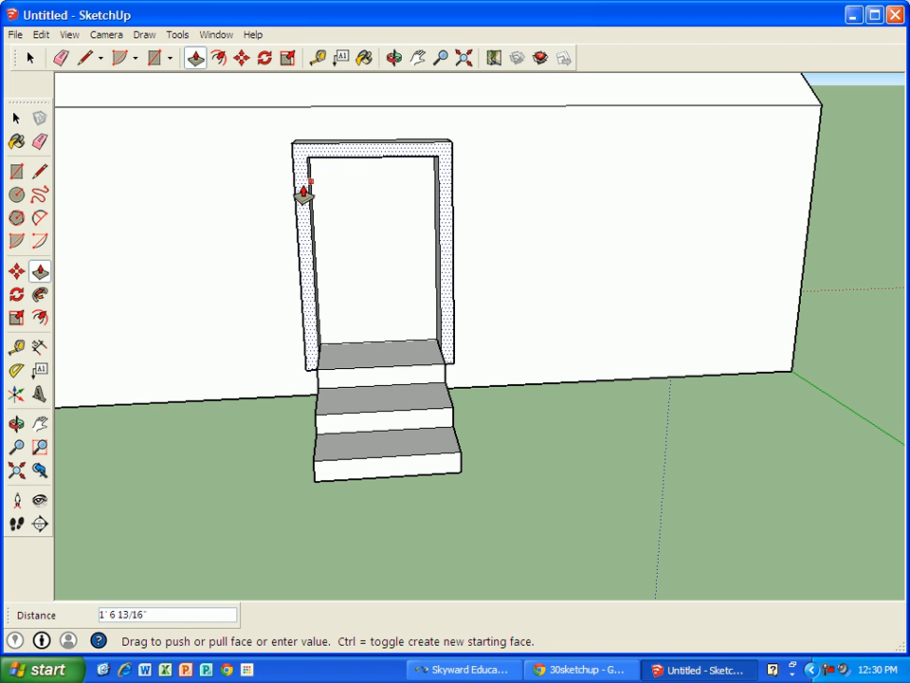
scroll(306, 192, "up", 2)
middle_click_drag(306, 195, 404, 199)
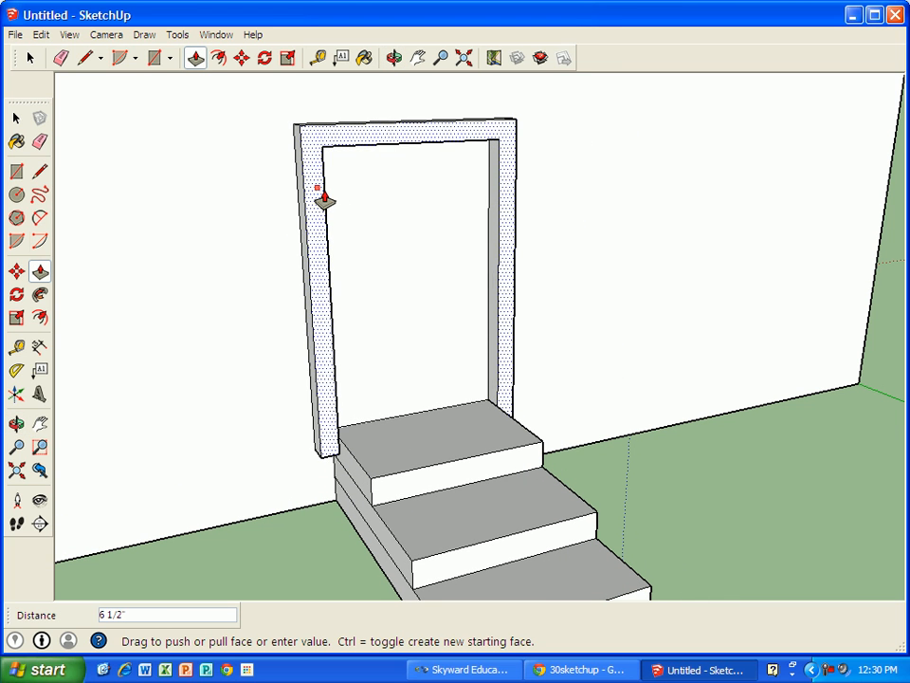
left_click(324, 199)
Draw a circle with a radius of about 2 15/16" near the door's latch edge as a doorknob.
mouse_move(325, 203)
middle_mouse_down()
mouse_move(380, 201)
mouse_move(296, 221)
mouse_move(294, 209)
middle_mouse_up()
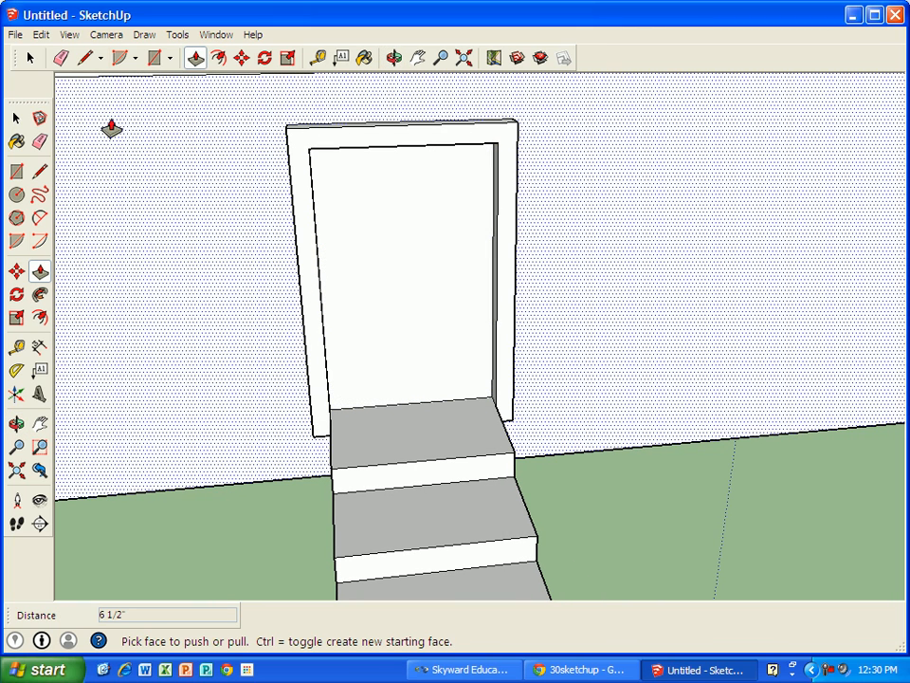
left_click(16, 196)
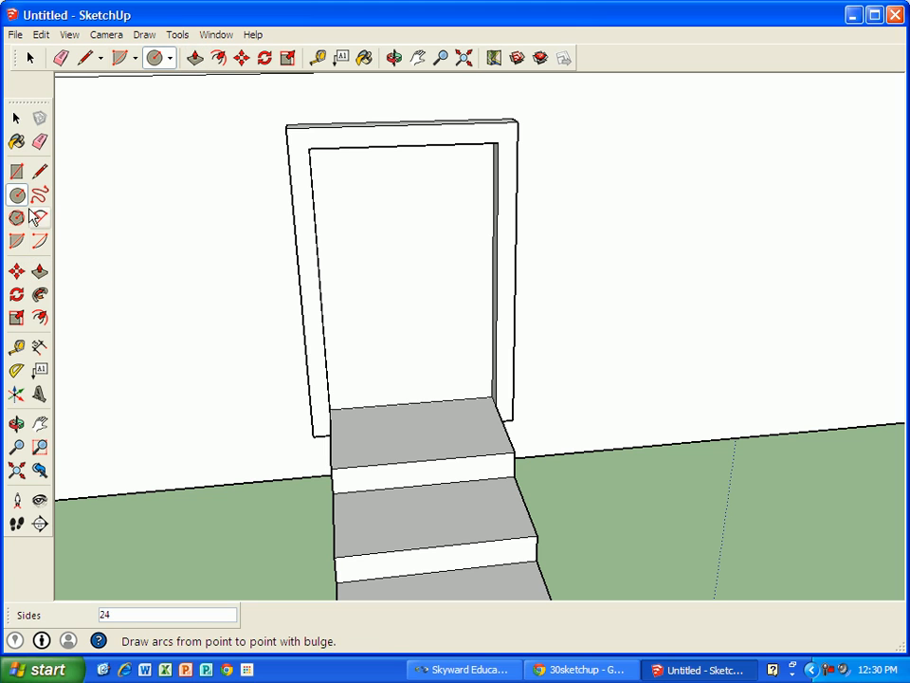
left_click(472, 282)
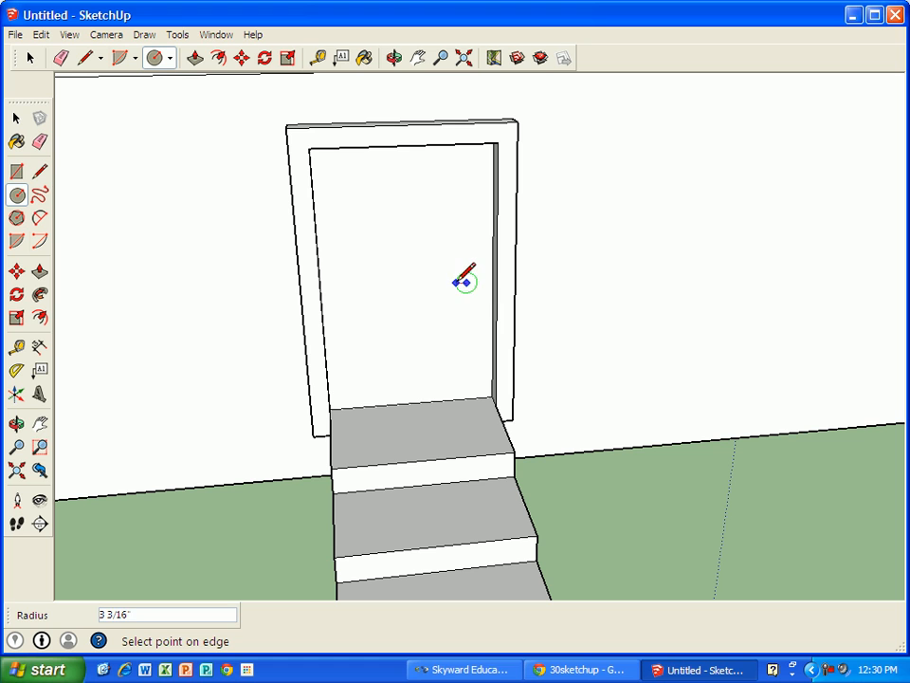
left_click(456, 282)
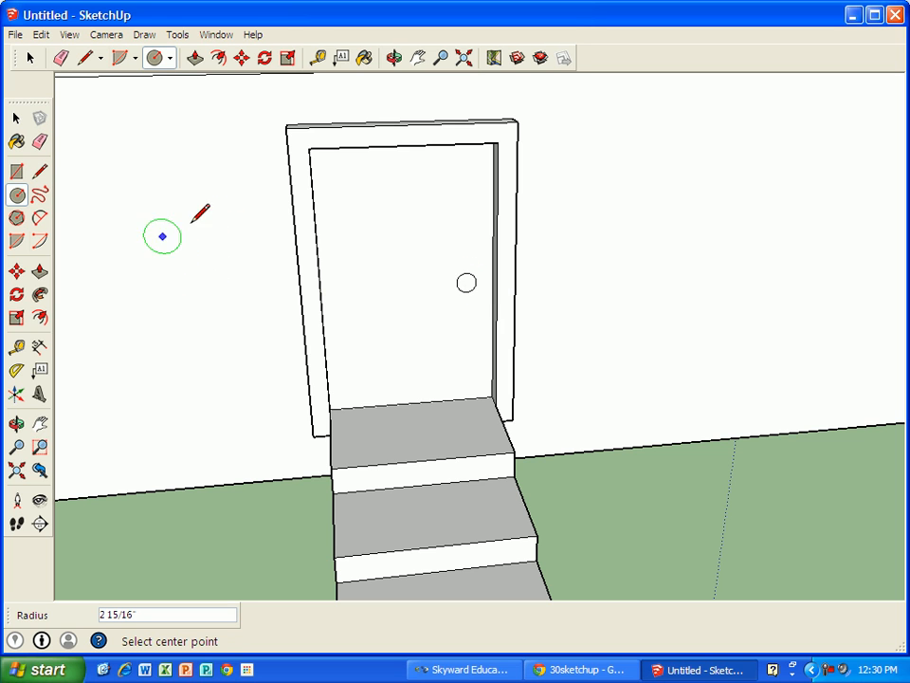
Draw a window rectangle about 8' 2 1/8" by 3' 3" on the front wall, between the door and the nearer house corner.
scroll(668, 206, "down", 5)
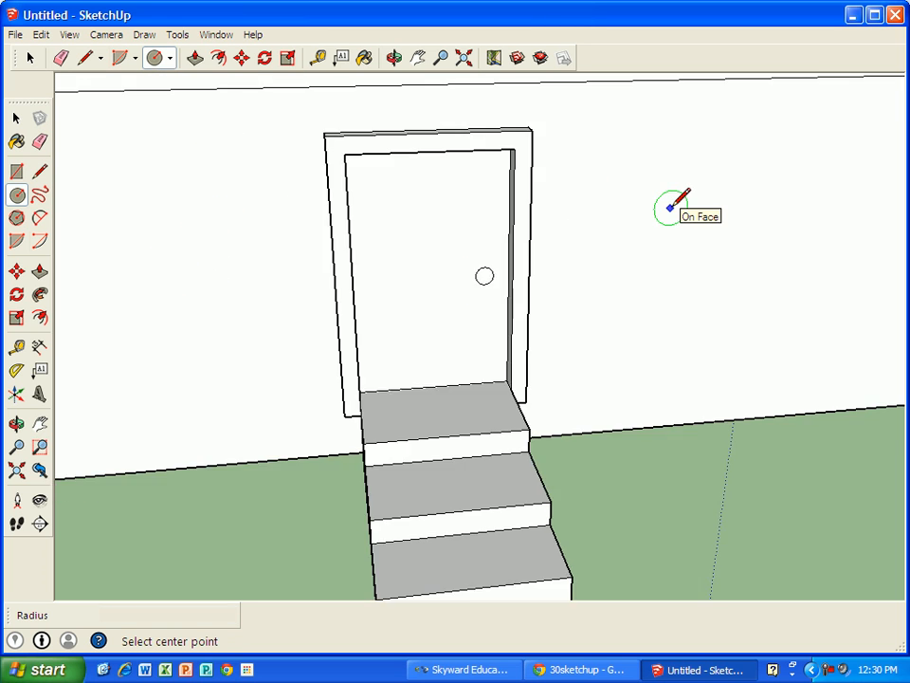
left_click(417, 57)
left_click_drag(681, 217, 453, 259)
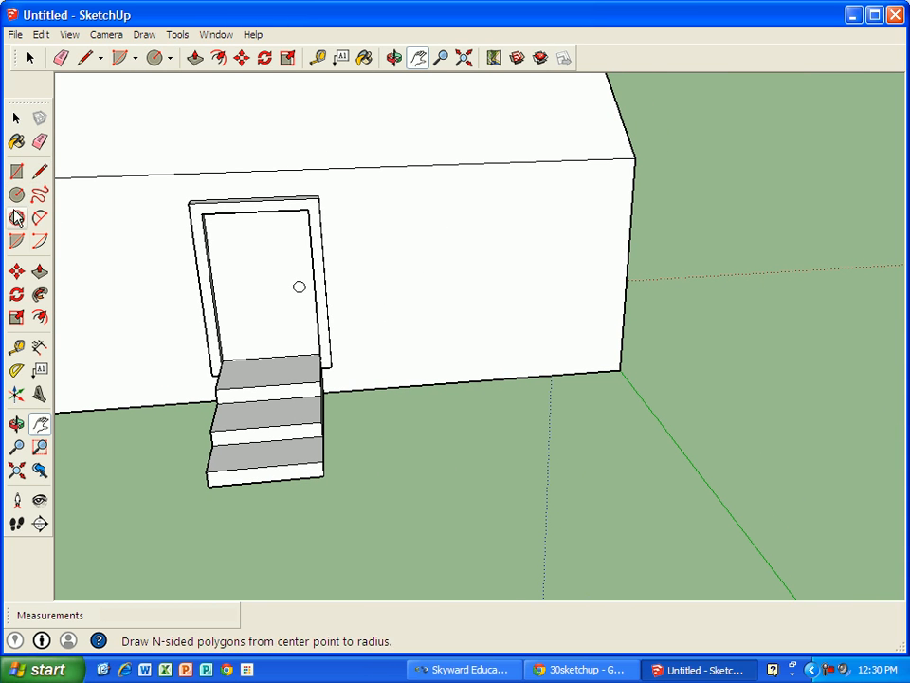
left_click(17, 171)
left_click(397, 232)
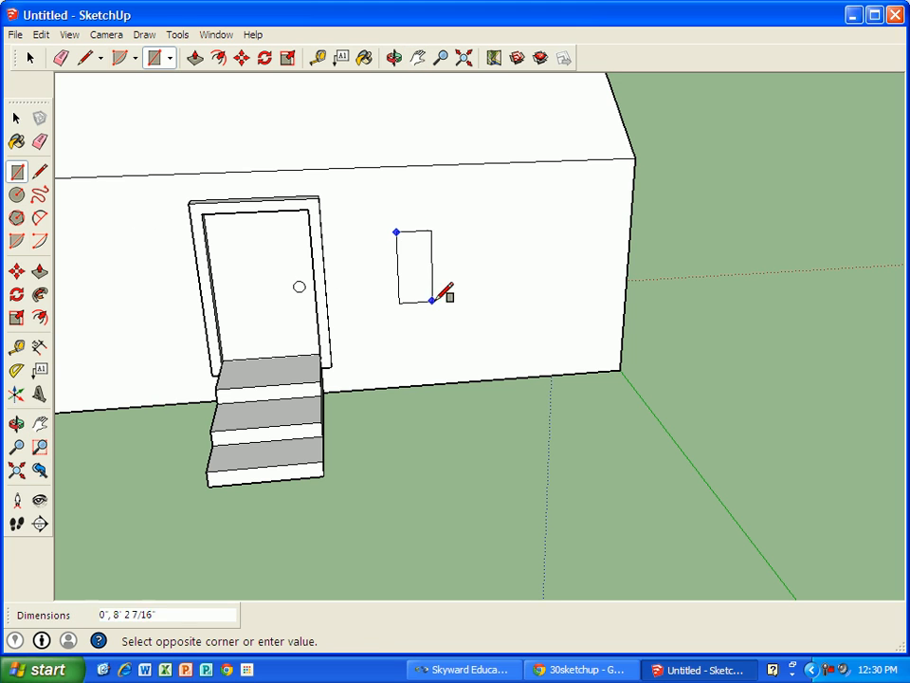
left_click(578, 292)
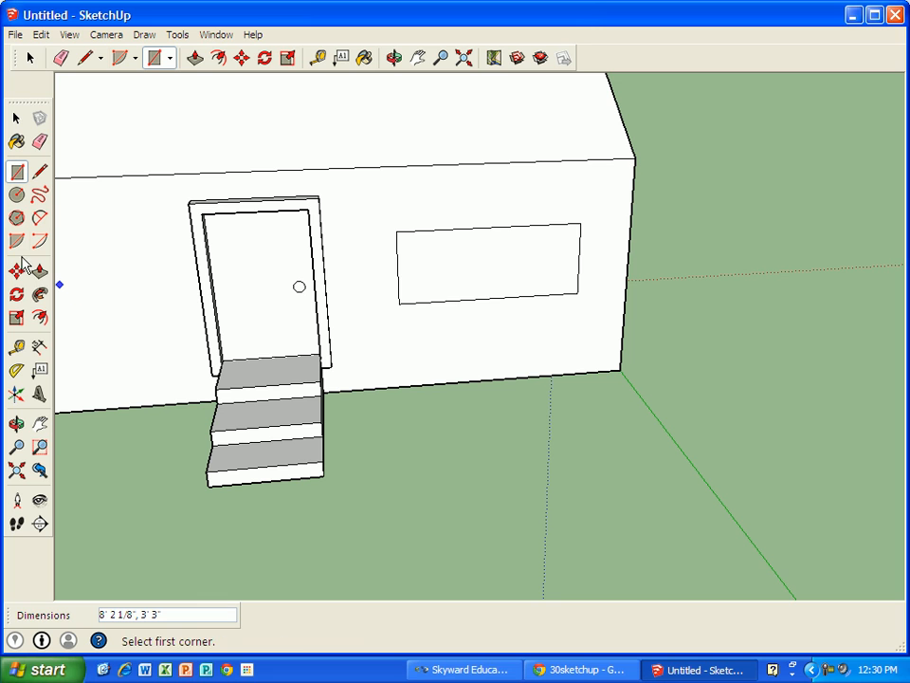
Offset the window rectangle's outline outward by about 5 3/16" to create a border around it.
left_click(31, 59)
left_click(423, 277)
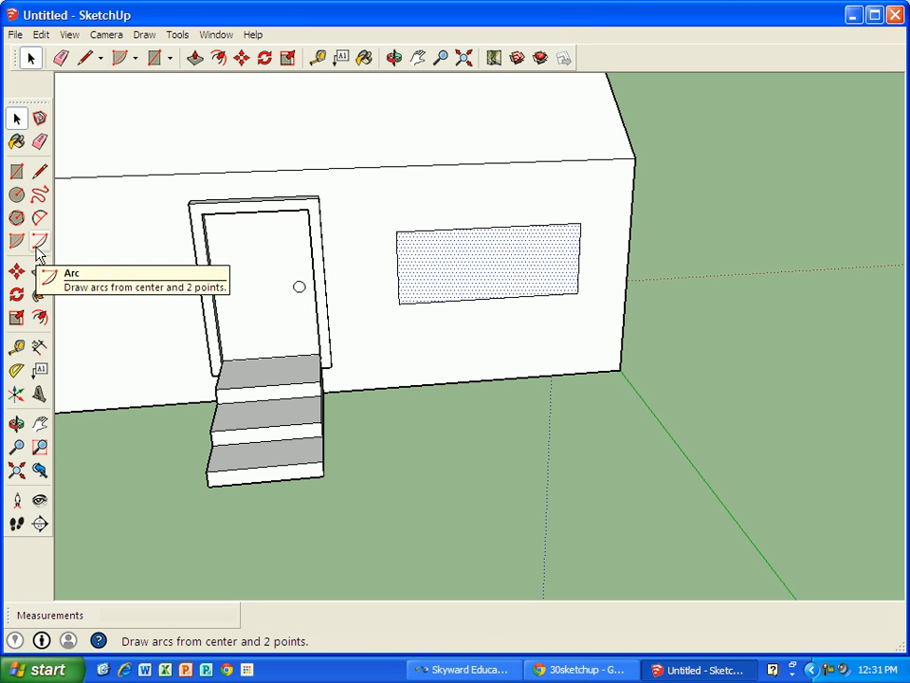
left_click(40, 320)
left_click(430, 269)
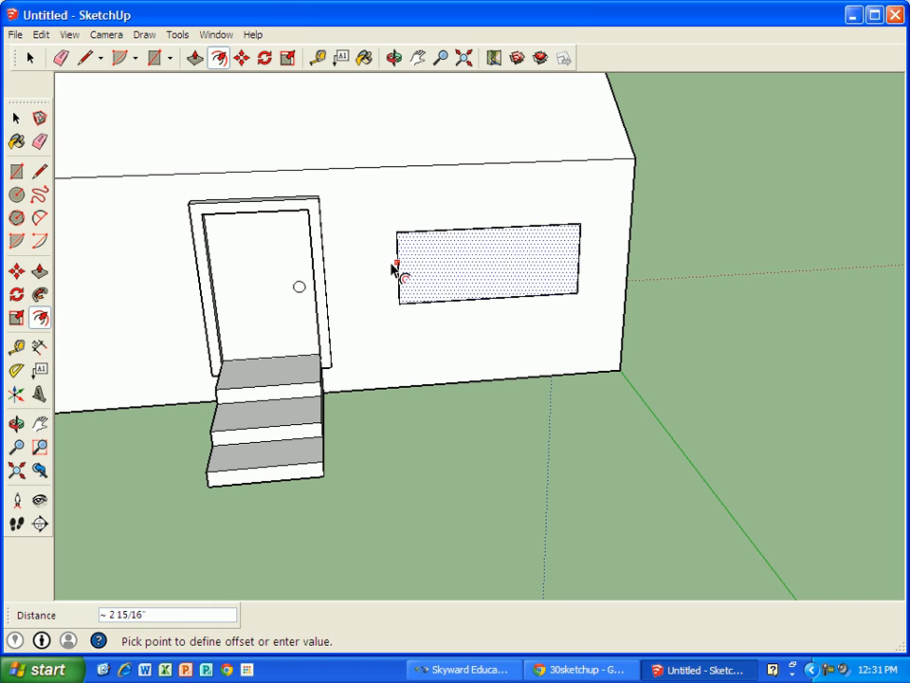
left_click(389, 269)
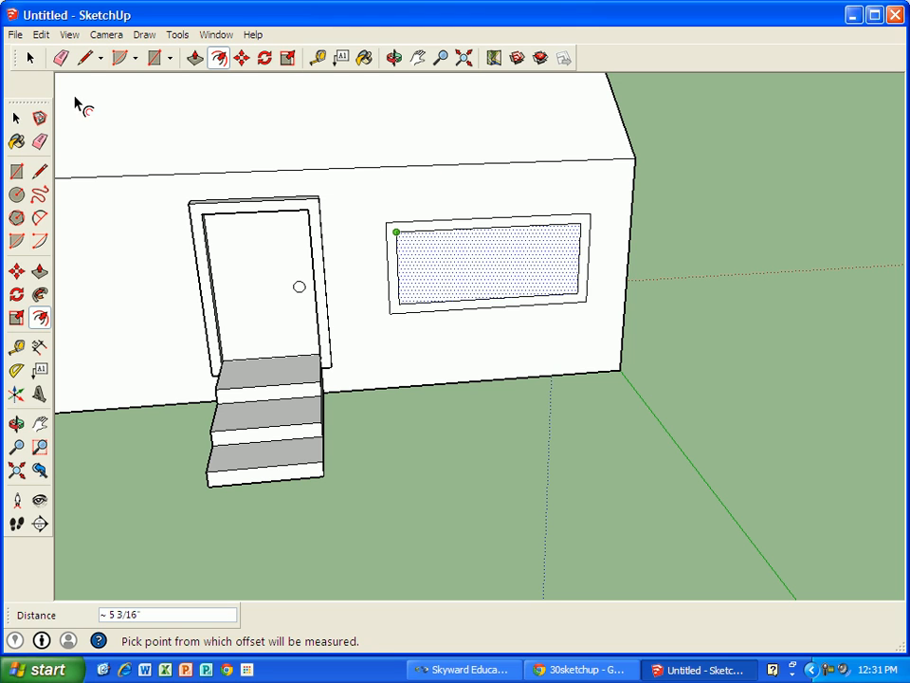
Select the whole window with its border, without the surrounding wall, and copy it.
left_click(29, 59)
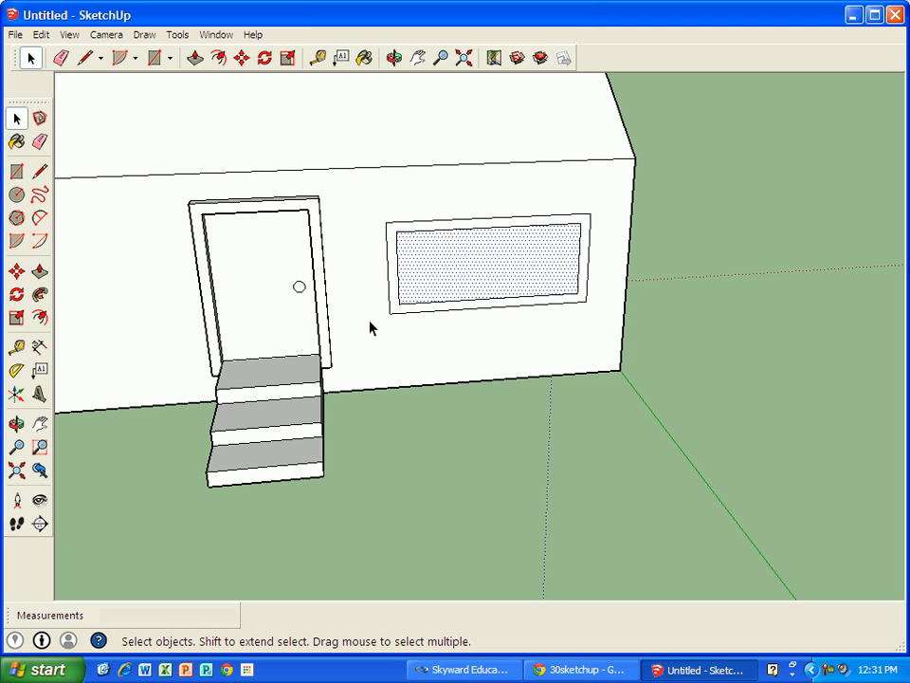
left_click_drag(412, 339, 610, 328)
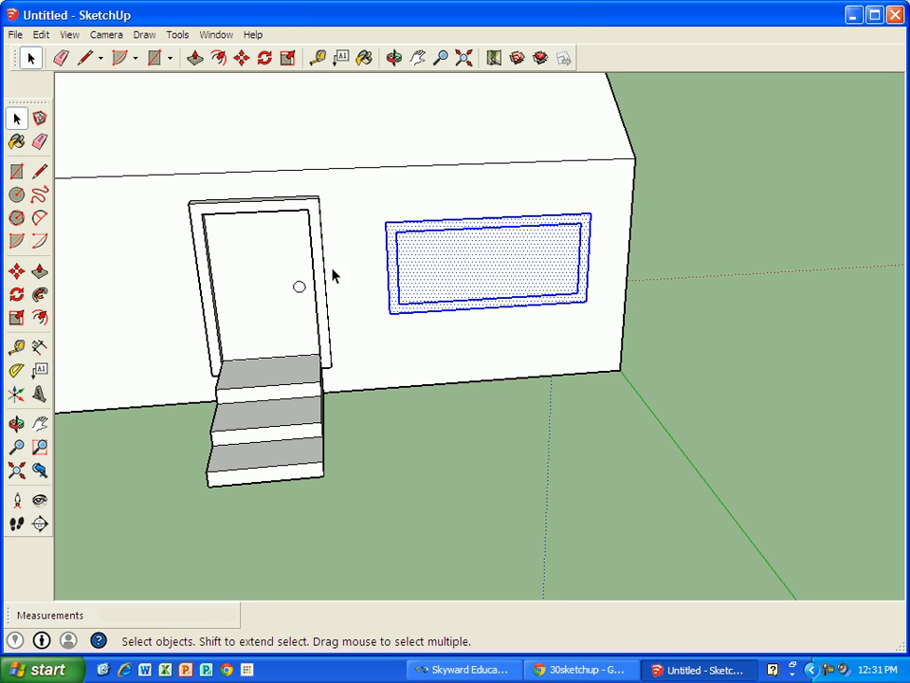
left_click(366, 211)
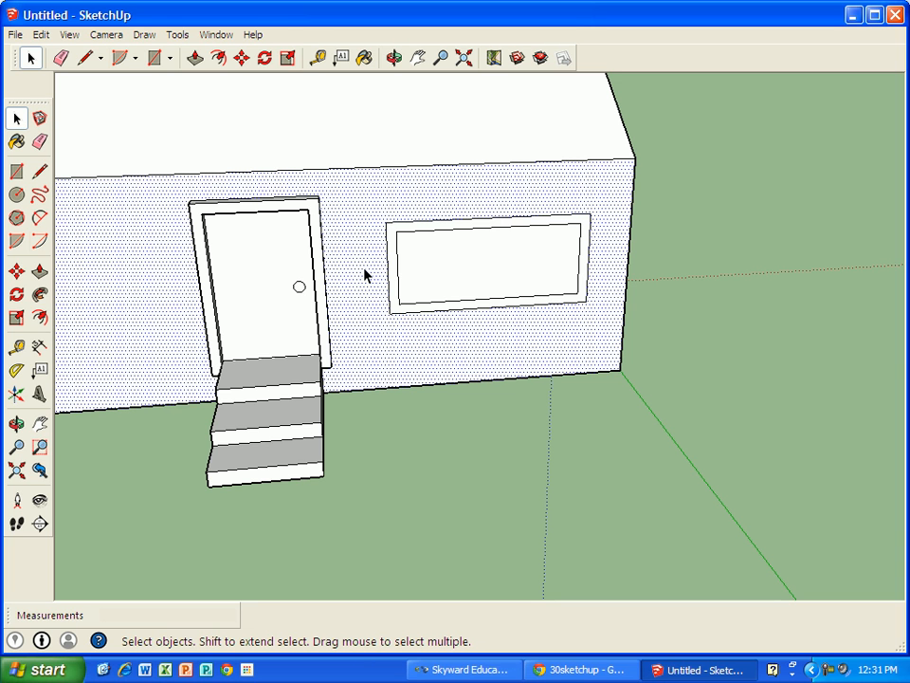
left_click(303, 119)
left_click_drag(364, 240, 606, 341)
left_click(41, 34)
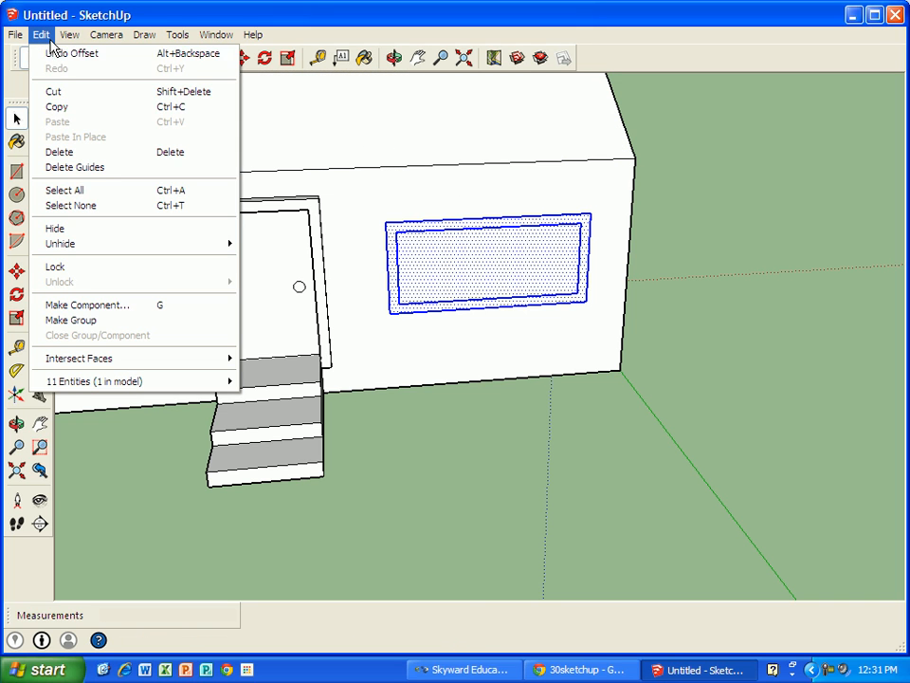
left_click(72, 107)
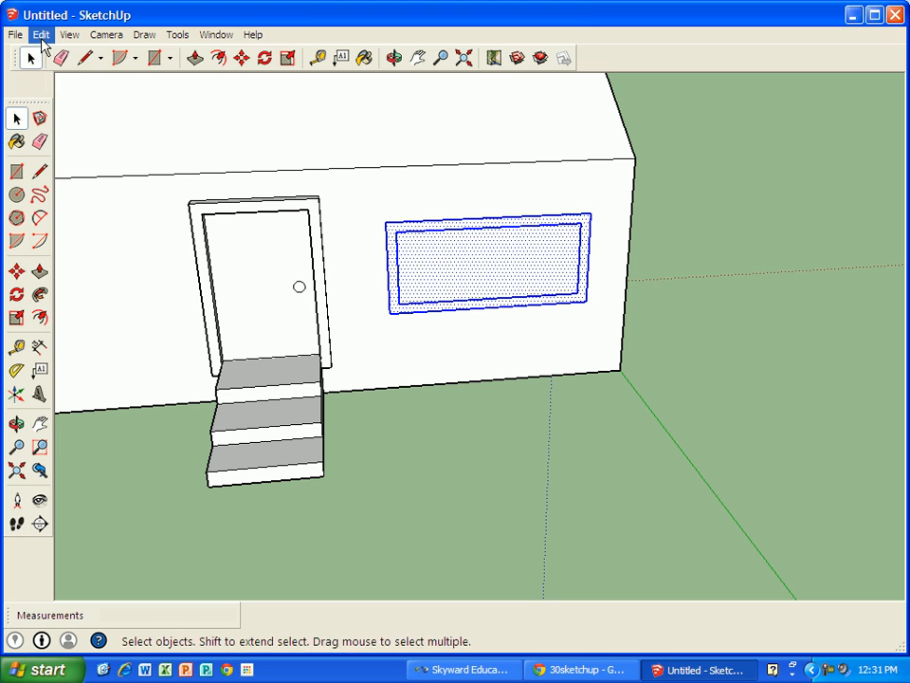
Paste the copied window onto the front wall so that it overlaps the door.
left_click(41, 34)
left_click(66, 122)
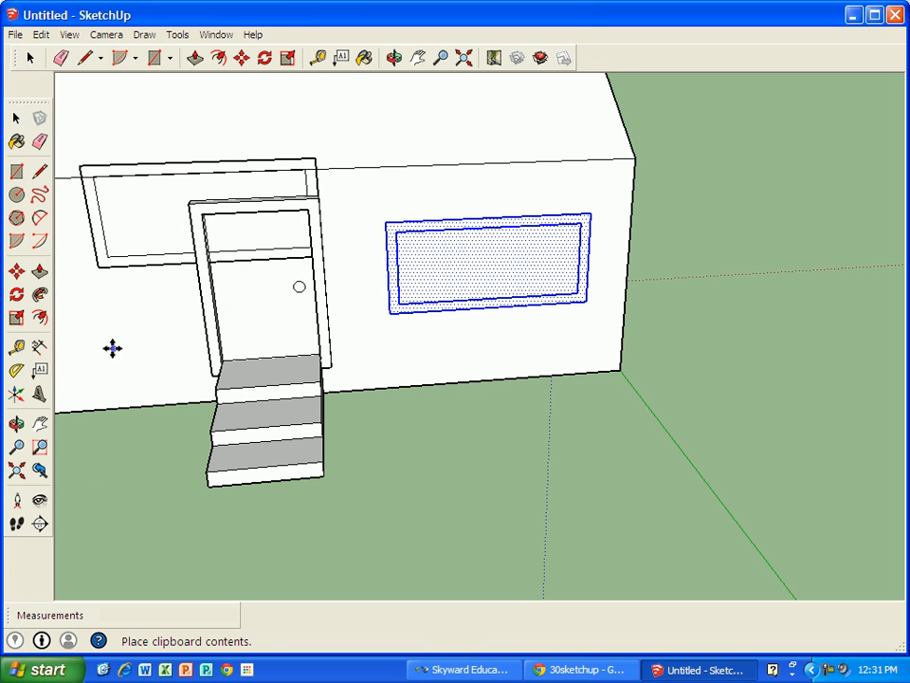
key("o")
left_click_drag(106, 353, 79, 369)
middle_click_drag(79, 370, 77, 366)
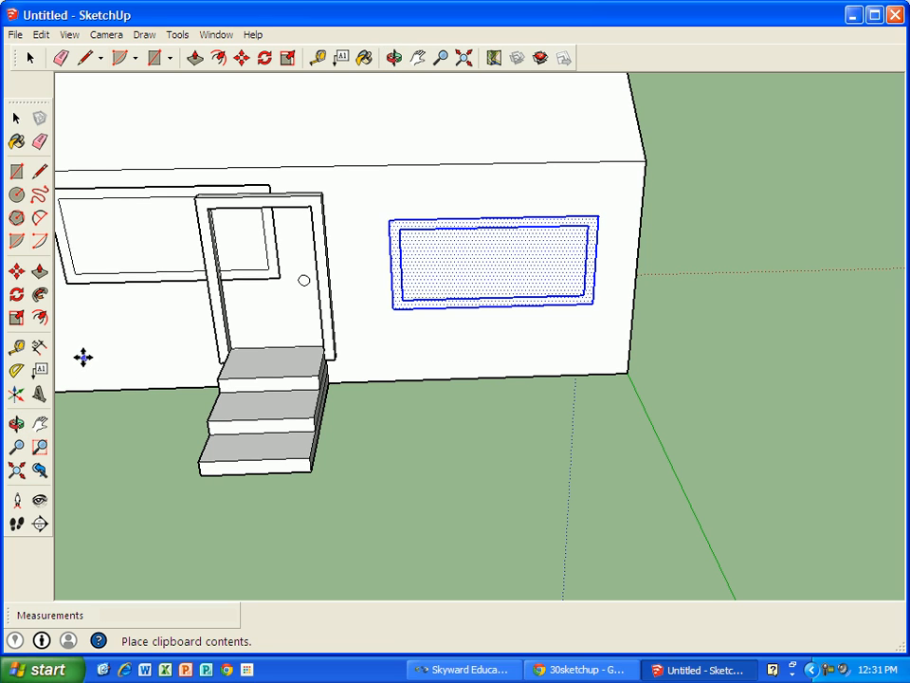
left_click(89, 357)
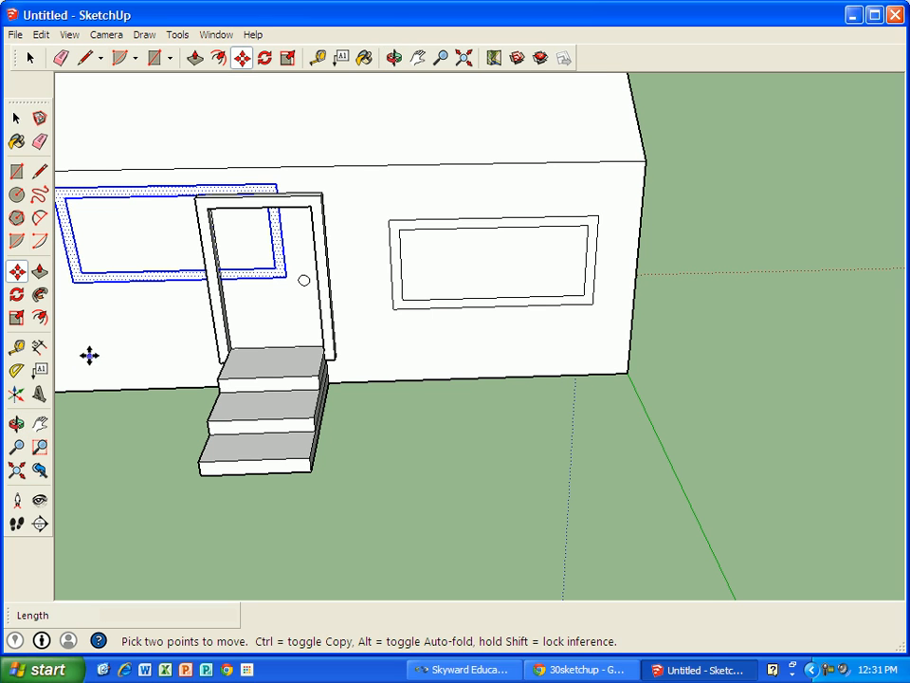
Try to move the pasted window frame about 2' 6 7/8" away from the door.
left_click(418, 57)
left_click_drag(155, 319, 380, 389)
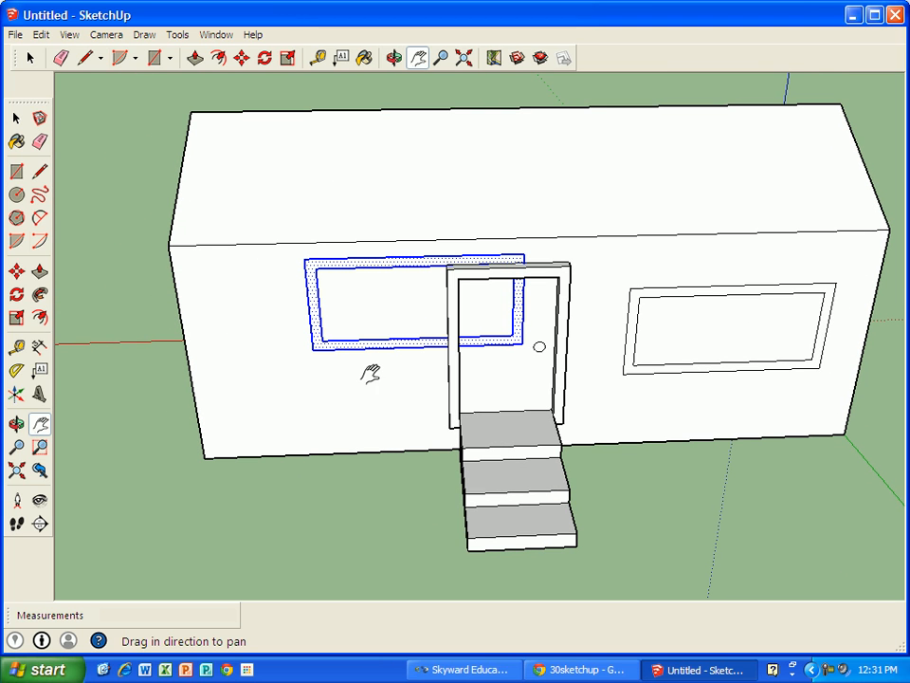
left_click(242, 58)
left_click(382, 269)
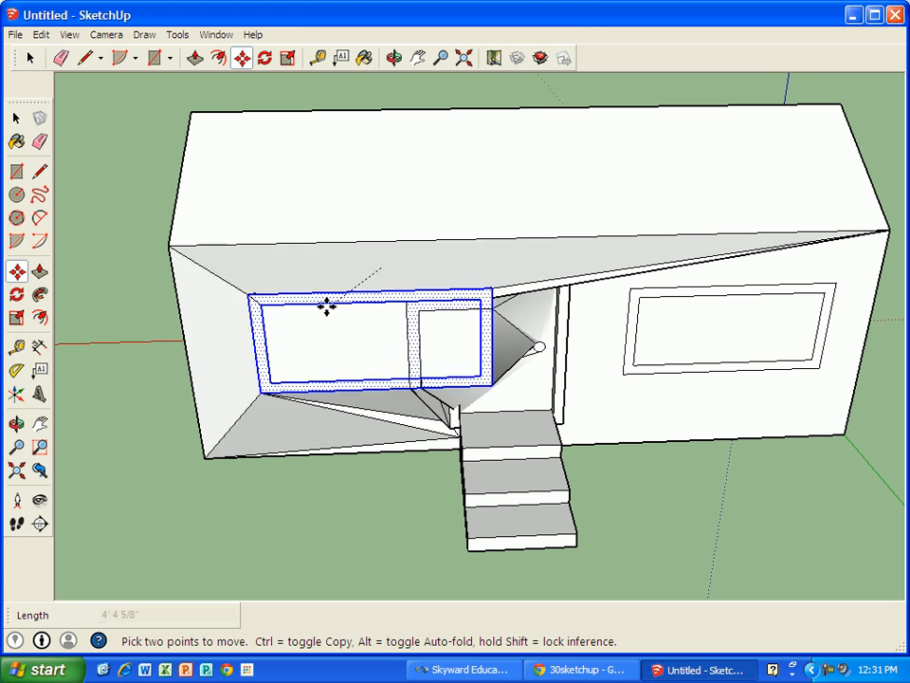
left_click(365, 290)
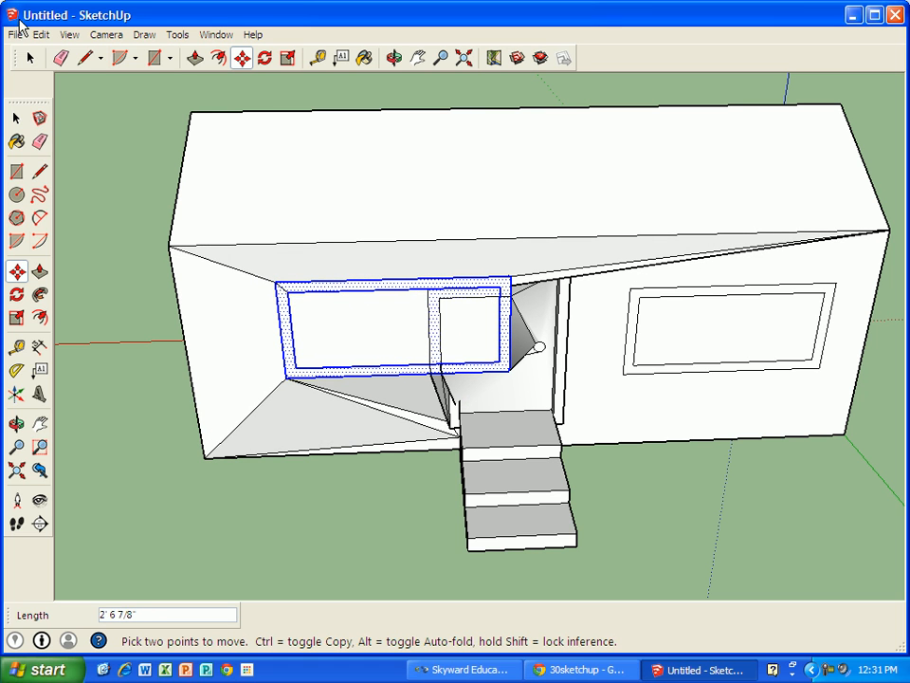
Undo both the move and the paste of the window copy.
left_click(44, 39)
left_click(50, 54)
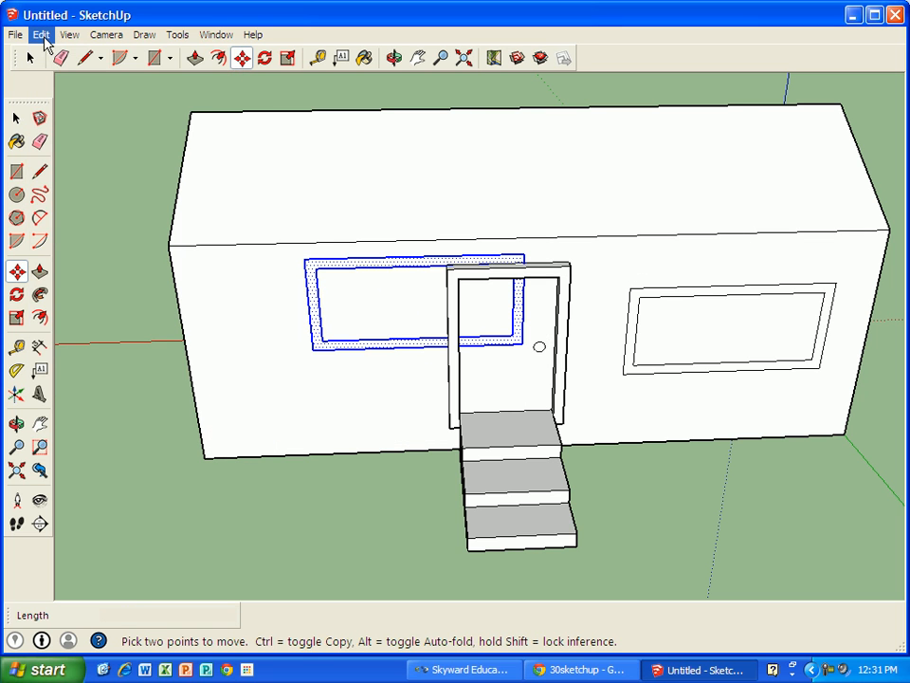
left_click(42, 35)
left_click(53, 53)
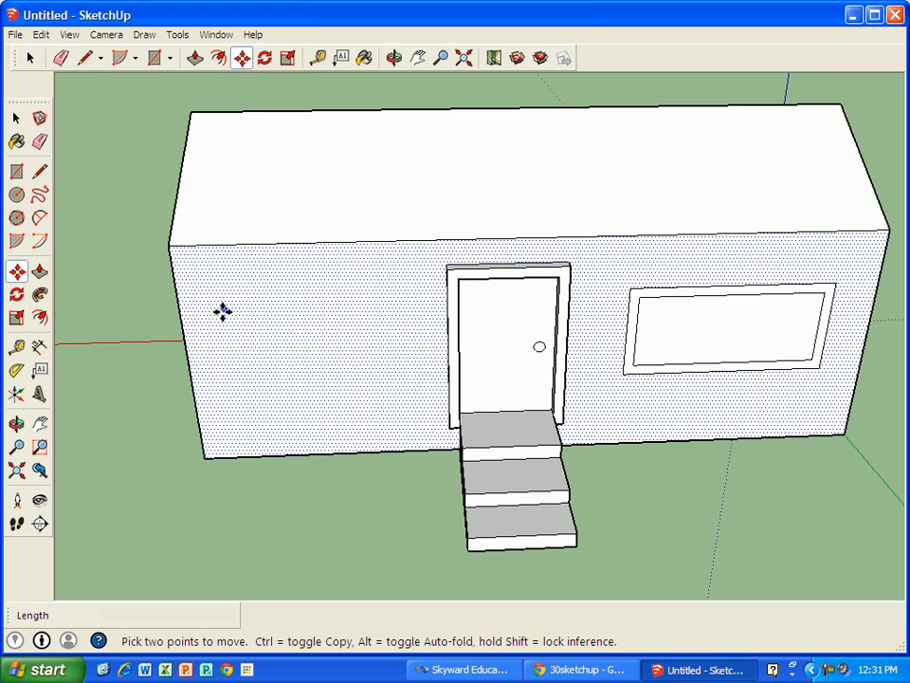
Paste the window onto the blank part of the front wall across the door, roughly level with the original window.
left_click(40, 35)
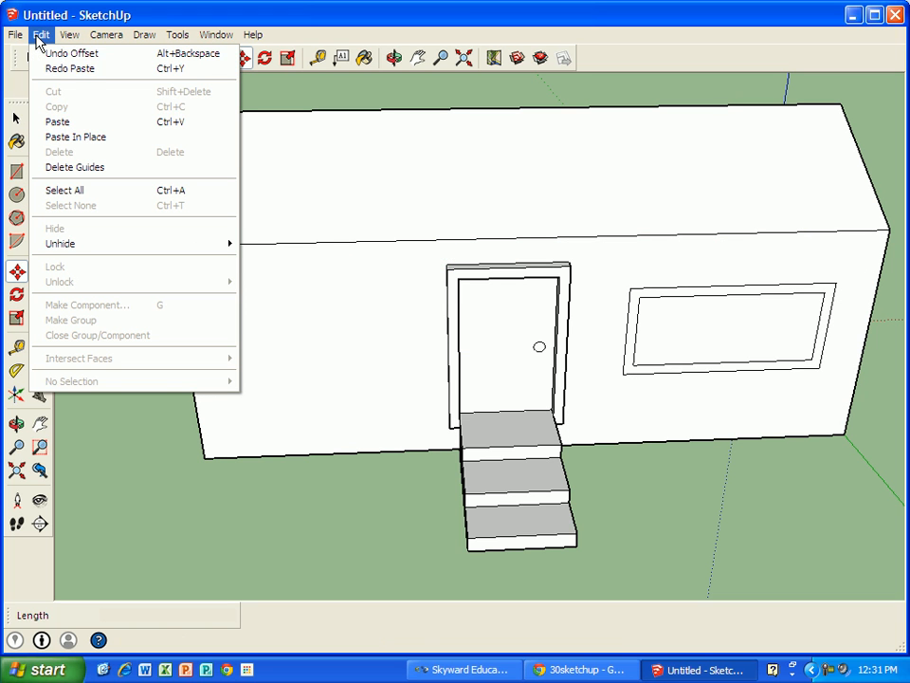
left_click(74, 123)
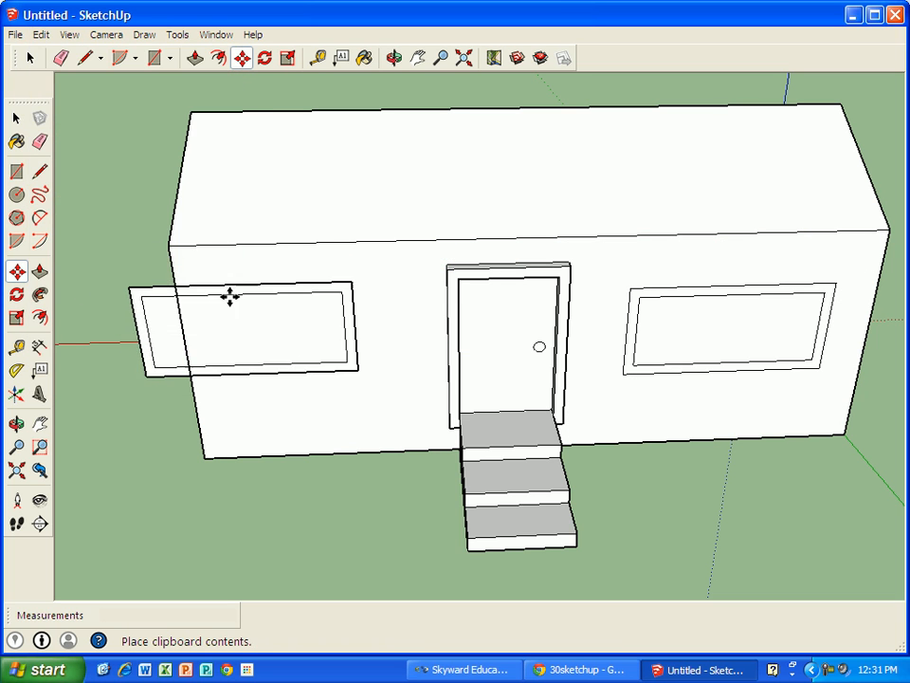
left_click(275, 302)
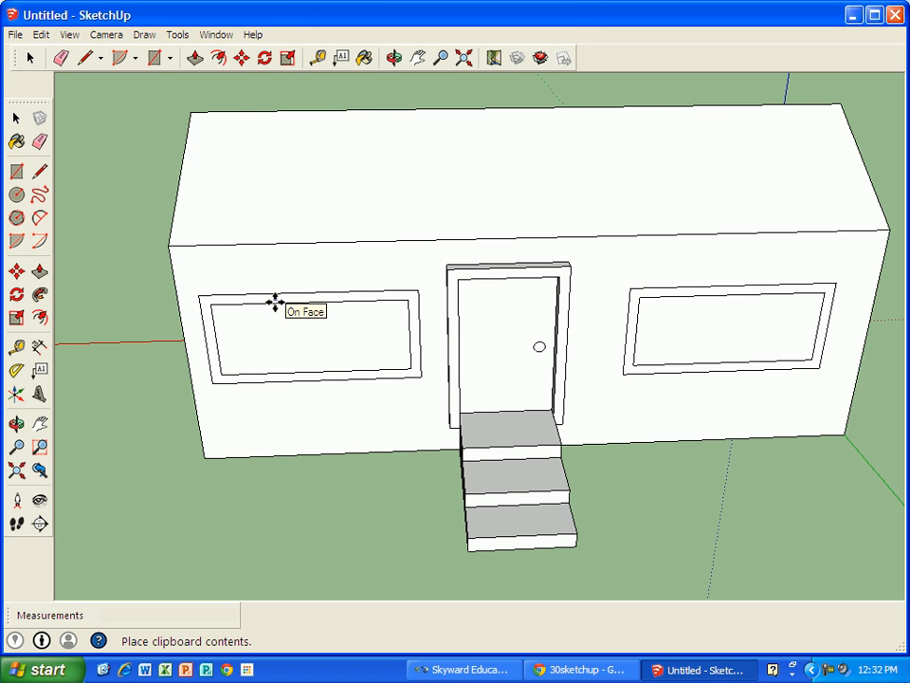
left_click(275, 301)
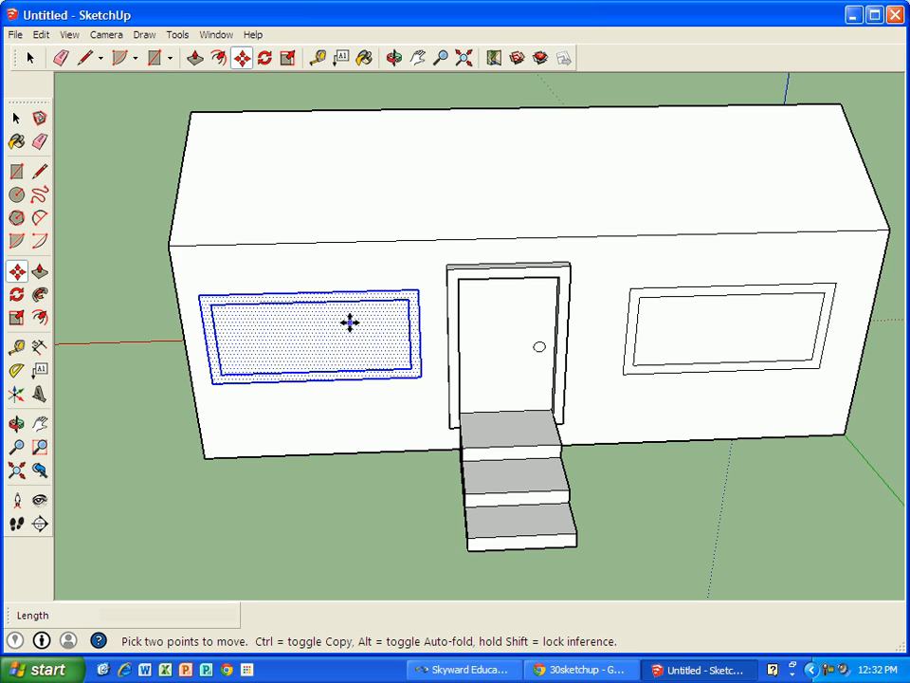
Push/Pull the gable end wall beside the pasted window outward by about 1' 5 1/4" to lengthen the house.
middle_click_drag(92, 305, 325, 260)
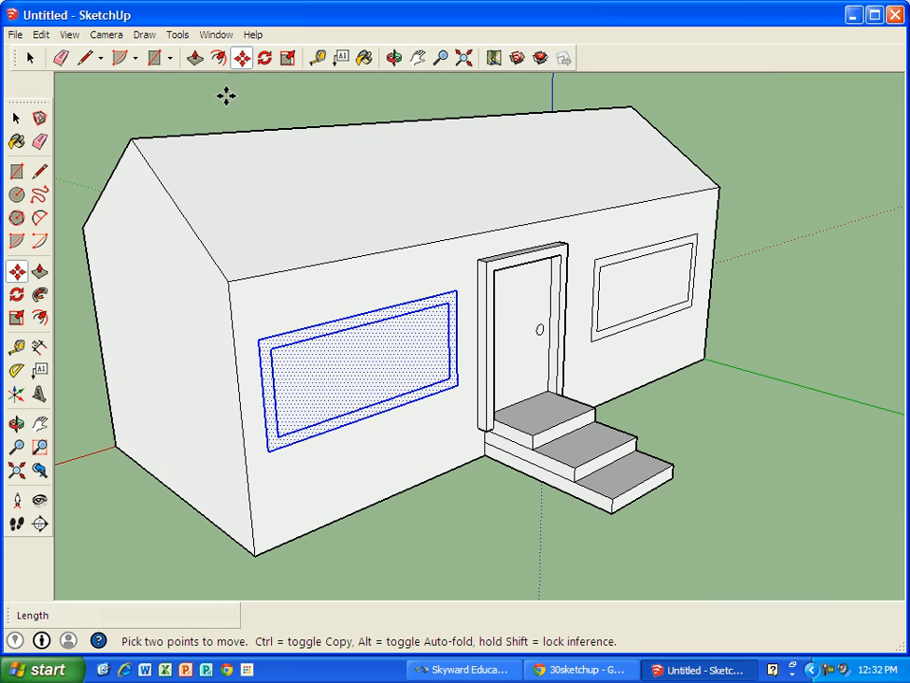
left_click(194, 58)
left_click_drag(157, 304, 117, 317)
middle_click_drag(117, 317, 171, 300)
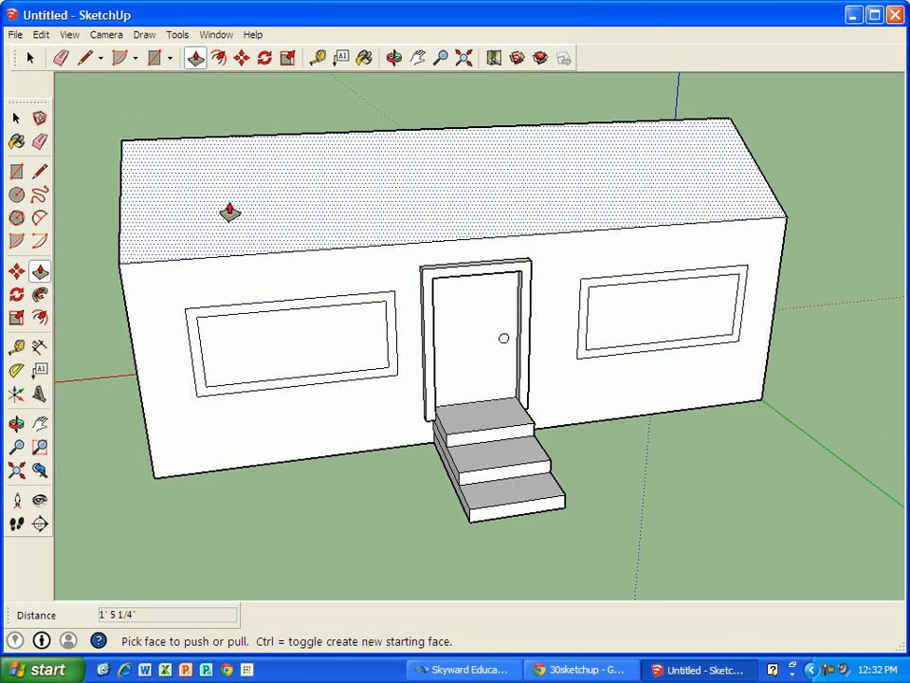
Draw a round window with a radius of about 2' 10 5/16" near one end of the house's blank back wall.
middle_click_drag(219, 350, 203, 321)
middle_click_drag(134, 331, 626, 366)
middle_click_drag(238, 224, 402, 292)
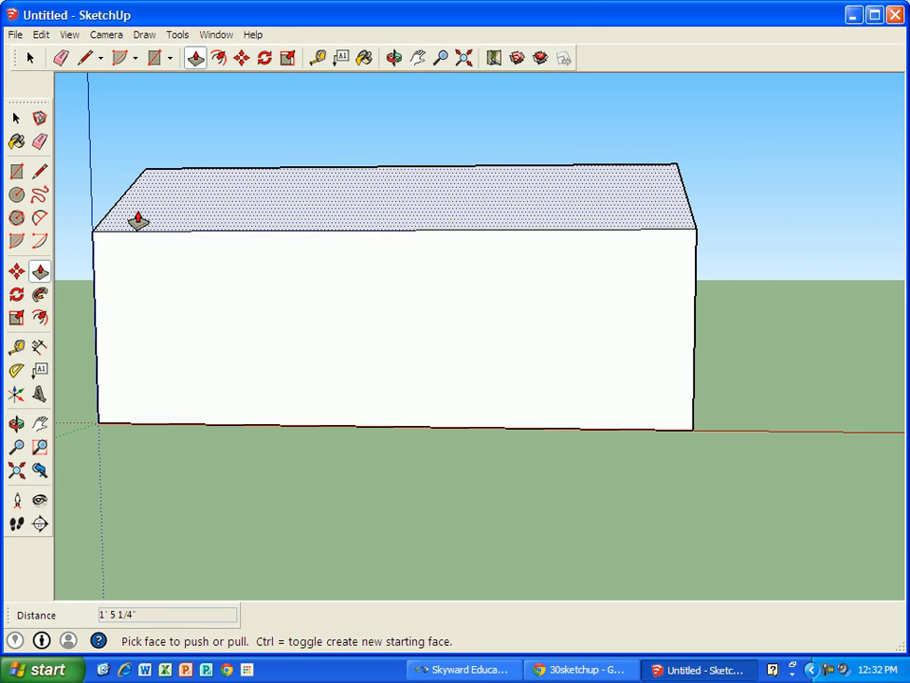
left_click(16, 194)
left_click(557, 303)
left_click(508, 327)
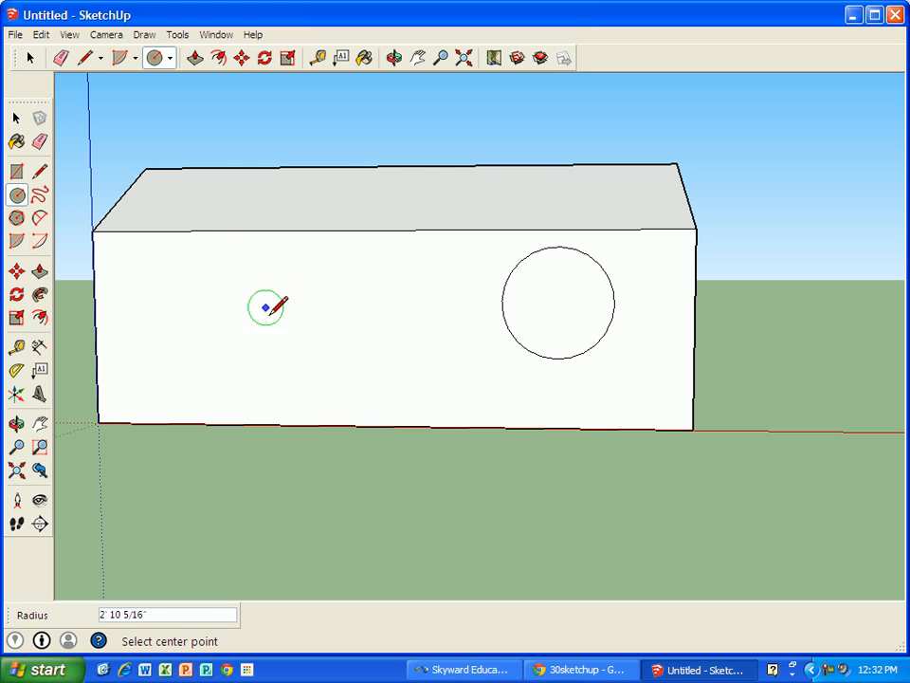
Try a second circle about 2' 8" in radius near the other end of the back wall and undo it.
left_click(238, 295)
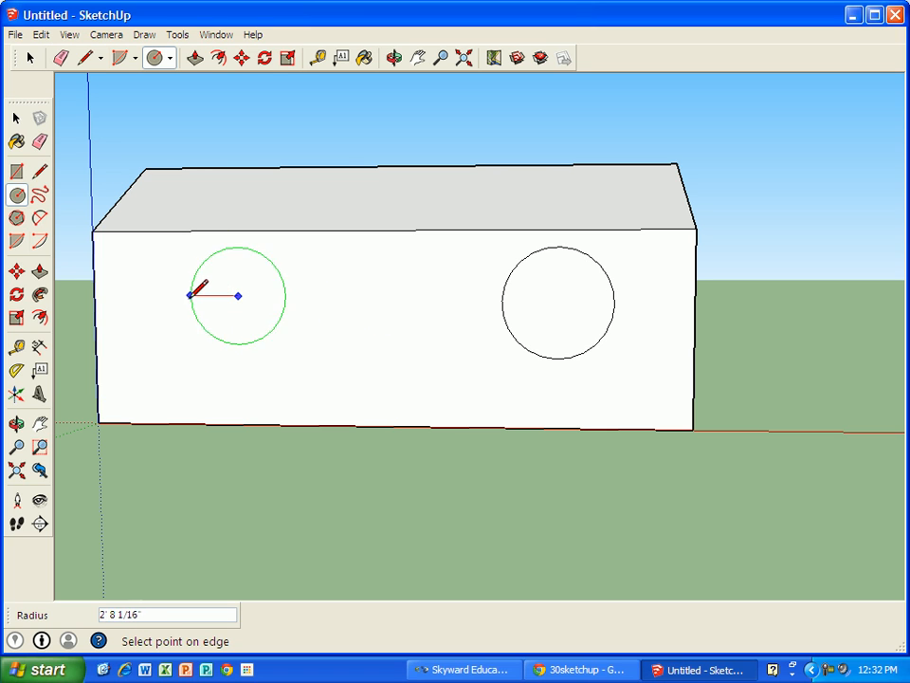
left_click(187, 295)
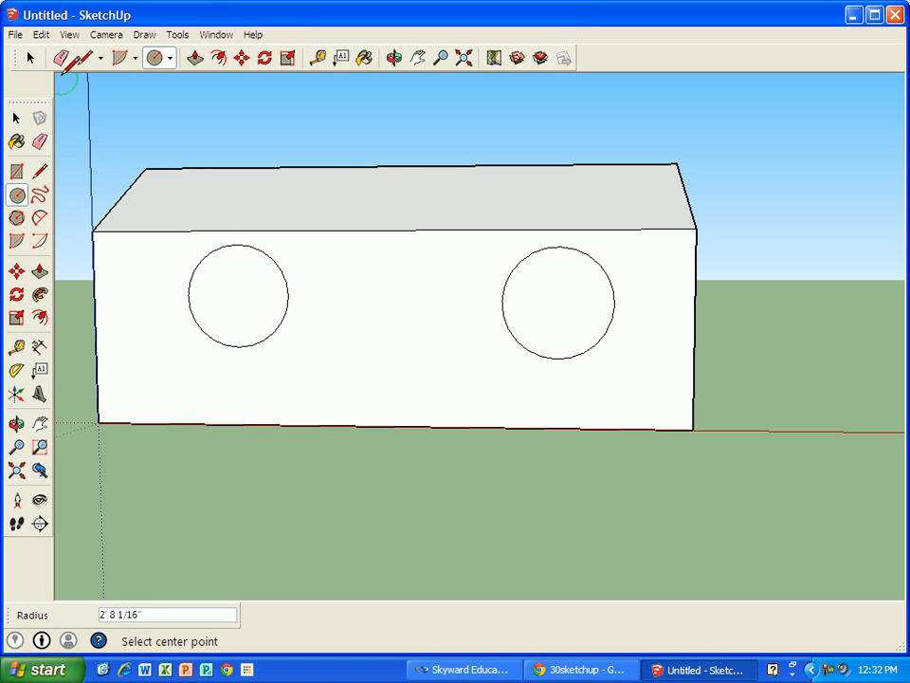
left_click(41, 35)
left_click(56, 53)
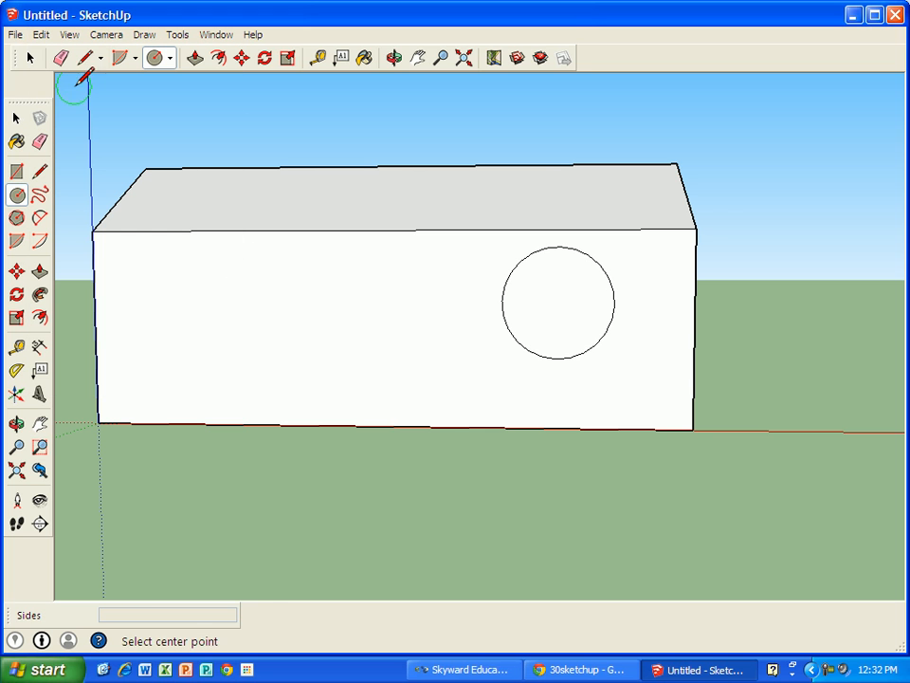
Try to copy the round window and paste it near the blank end of the back wall.
left_click(27, 58)
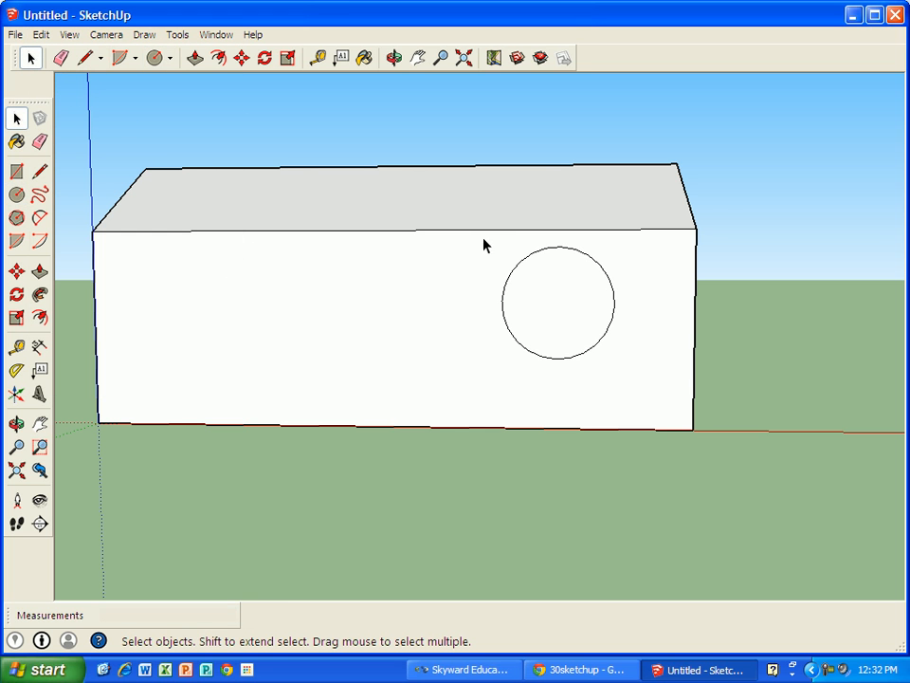
left_click_drag(519, 345, 650, 381)
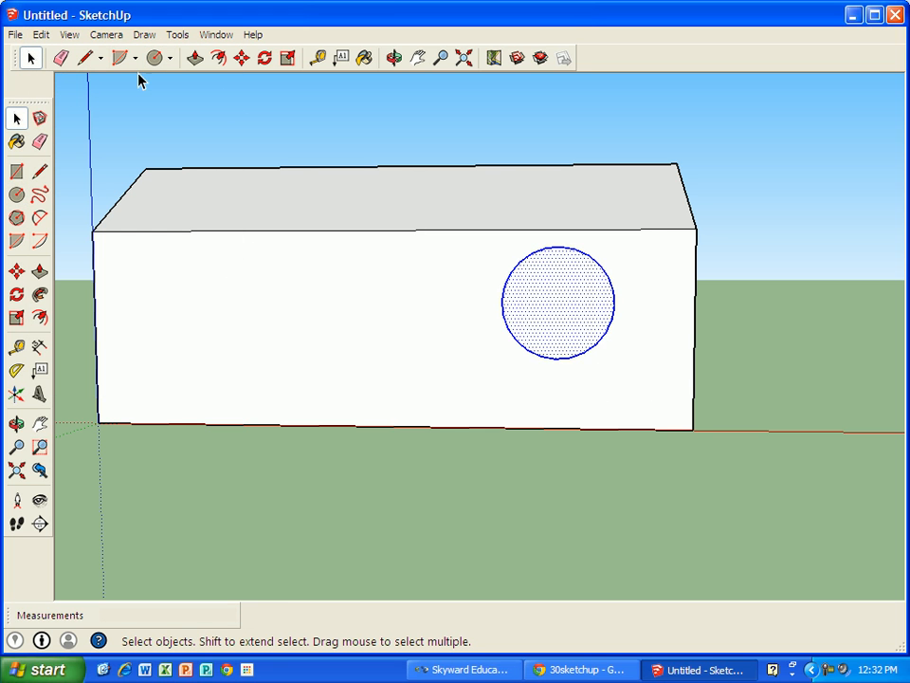
left_click(42, 35)
left_click(57, 108)
left_click(42, 35)
left_click(64, 122)
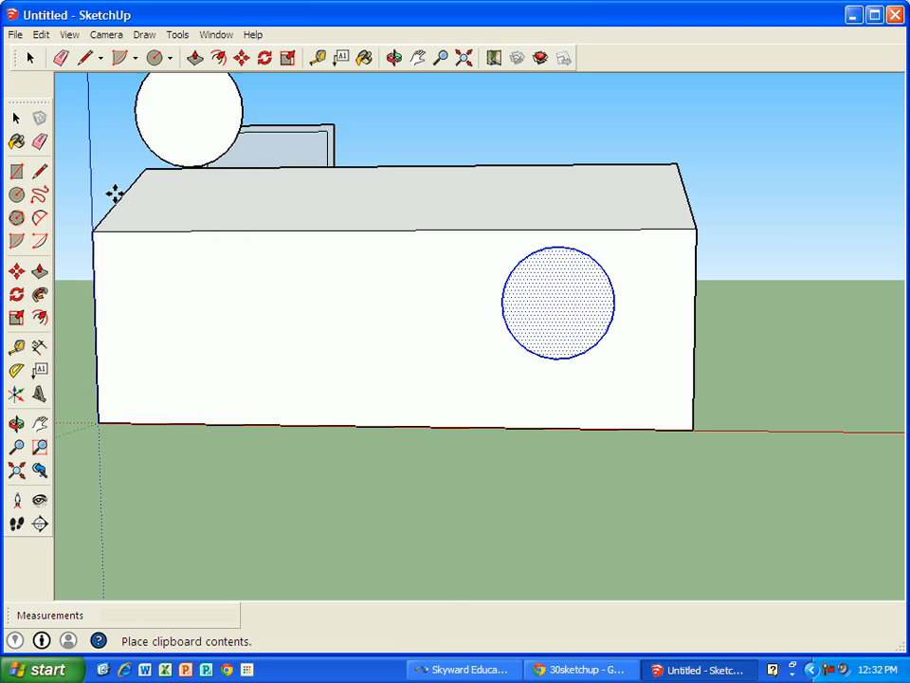
left_click(168, 356)
middle_click_drag(327, 252, 807, 369)
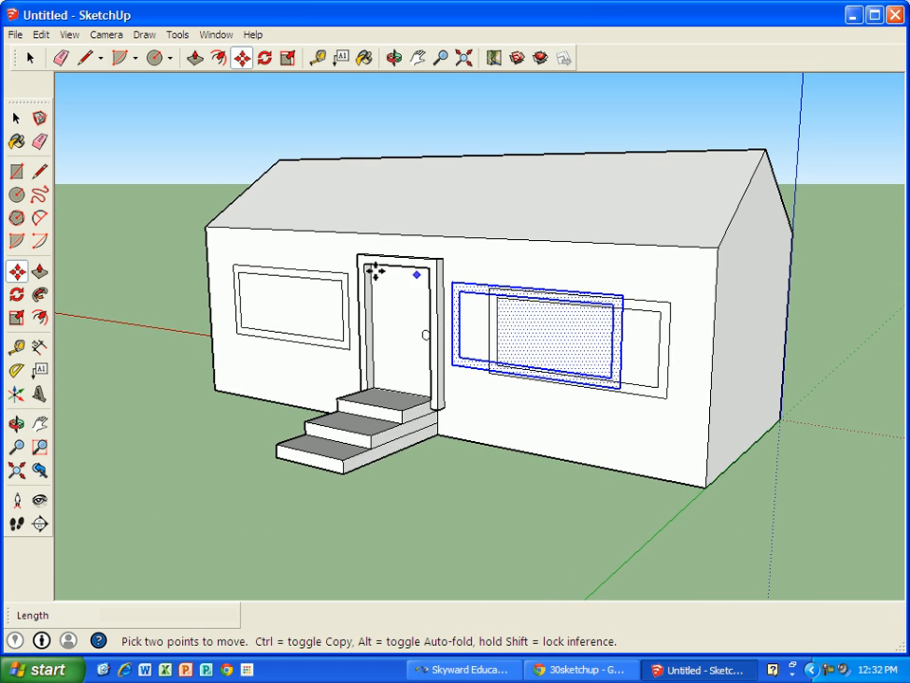
middle_click_drag(410, 268, 541, 315)
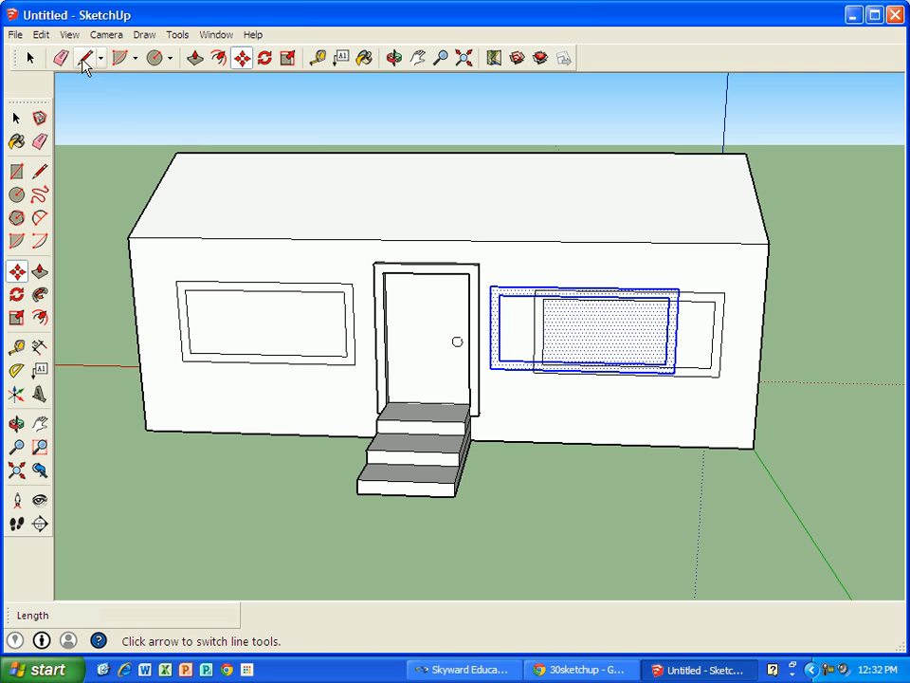
key("Escape")
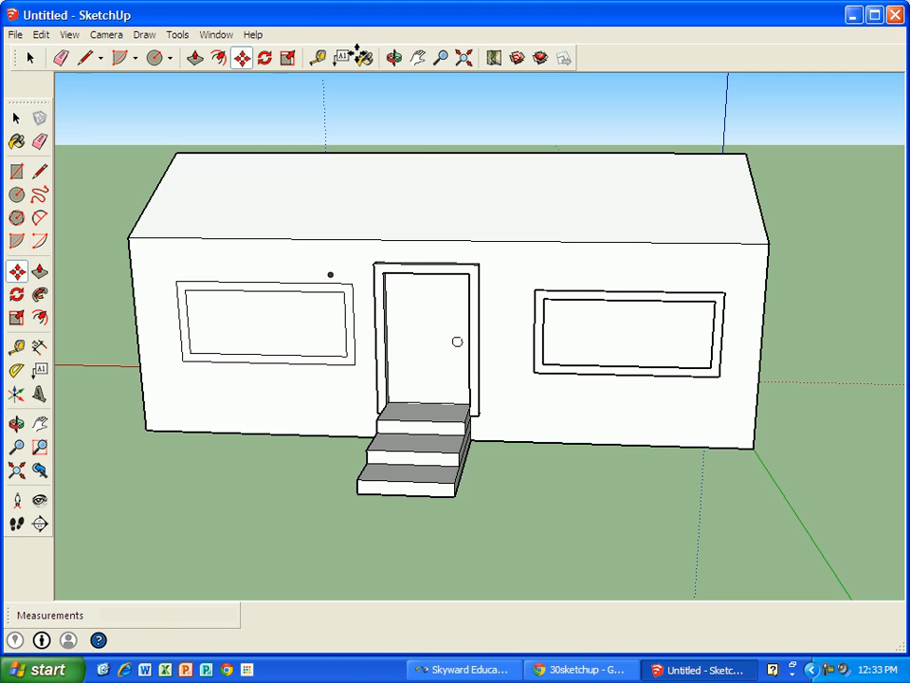
Paint both roof slopes with the Roofing_Shingles_GAF_Estates material from the Roofing library.
key("b")
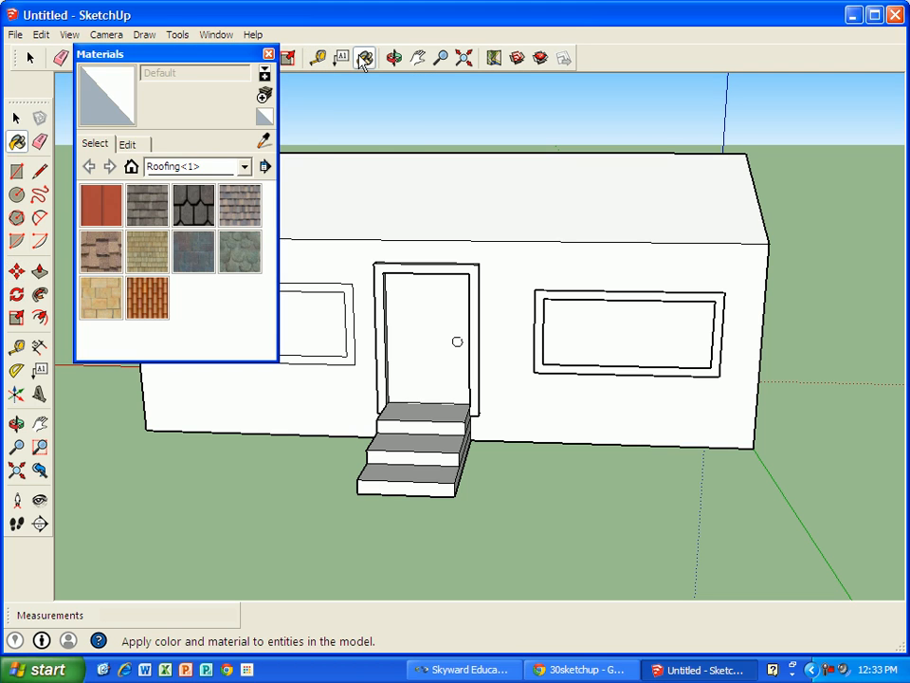
left_click(244, 166)
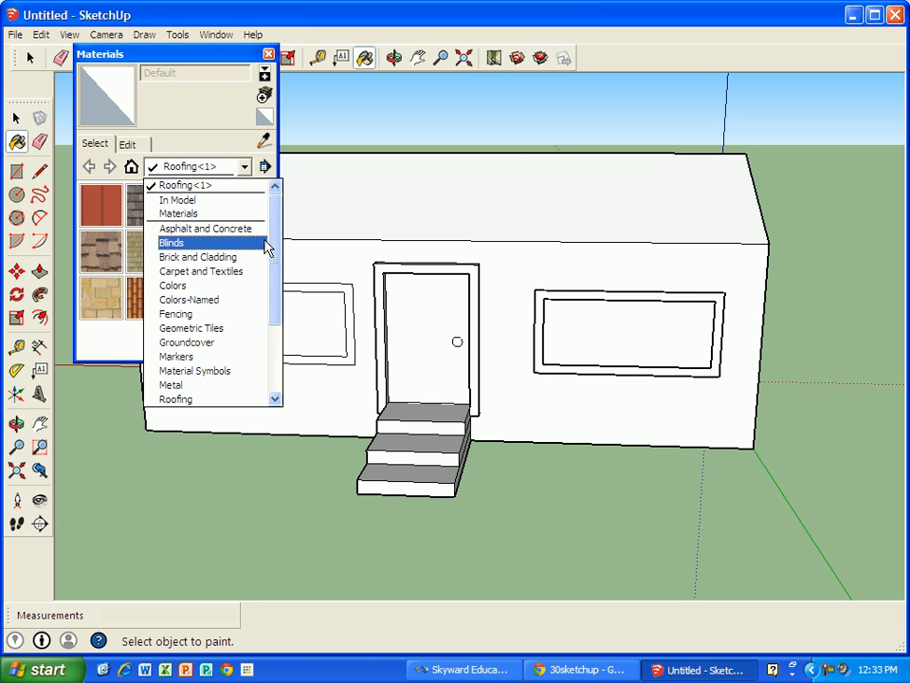
left_click_drag(278, 251, 268, 312)
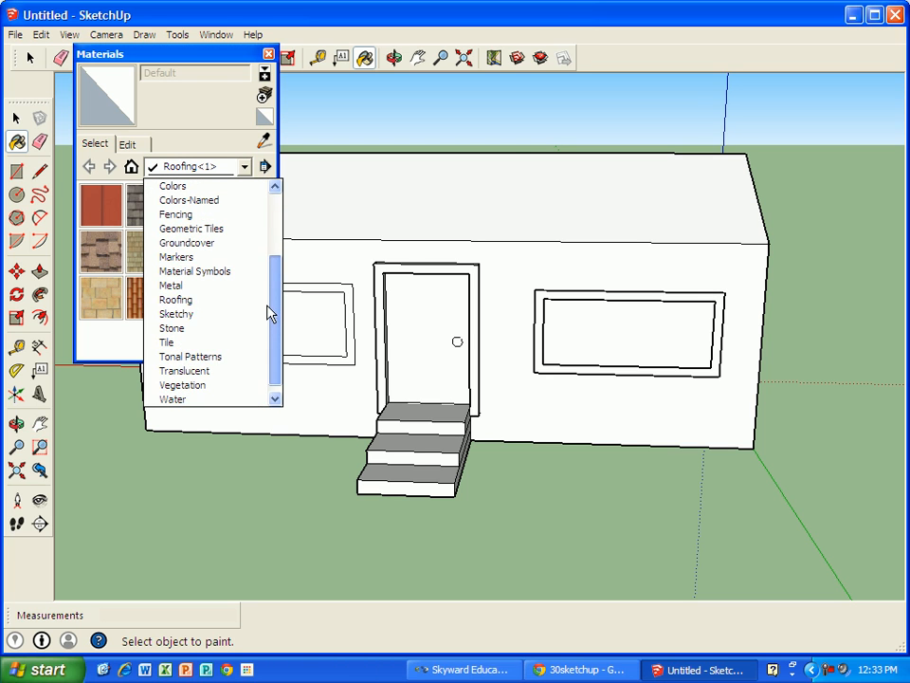
left_click(201, 301)
left_click(201, 211)
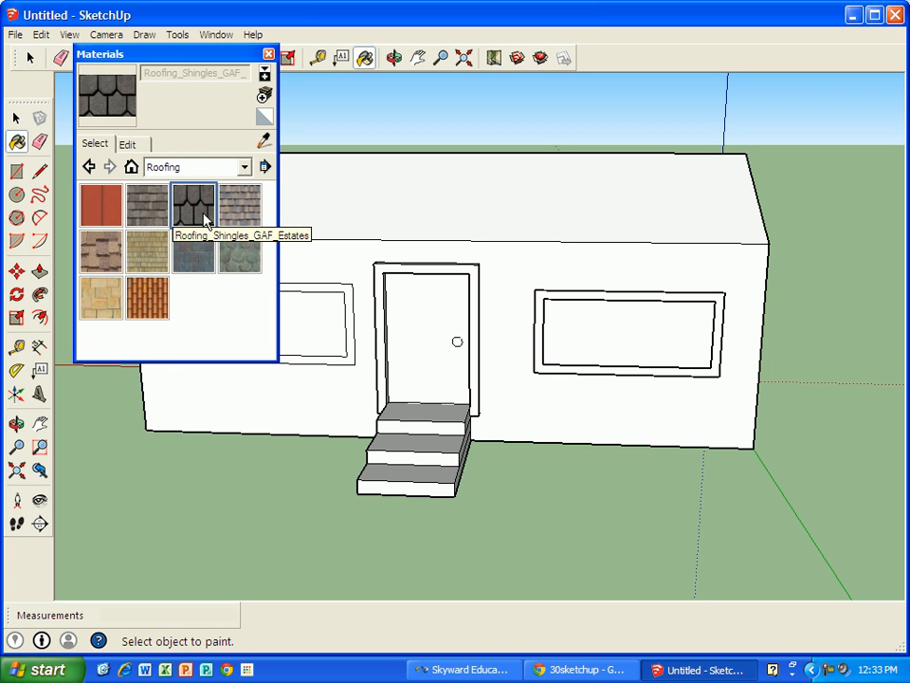
left_click(420, 185)
mouse_move(373, 203)
middle_mouse_down()
mouse_move(544, 247)
mouse_move(663, 252)
mouse_move(654, 260)
middle_mouse_up()
middle_click_drag(451, 237, 654, 227)
mouse_move(345, 279)
middle_mouse_down()
mouse_move(709, 338)
mouse_move(353, 319)
mouse_move(388, 325)
mouse_move(218, 341)
middle_mouse_up()
left_click(665, 280)
Paint the pane of the original front window with Translucent_Glass_Blue from the Translucent library.
middle_click_drag(365, 204, 275, 209)
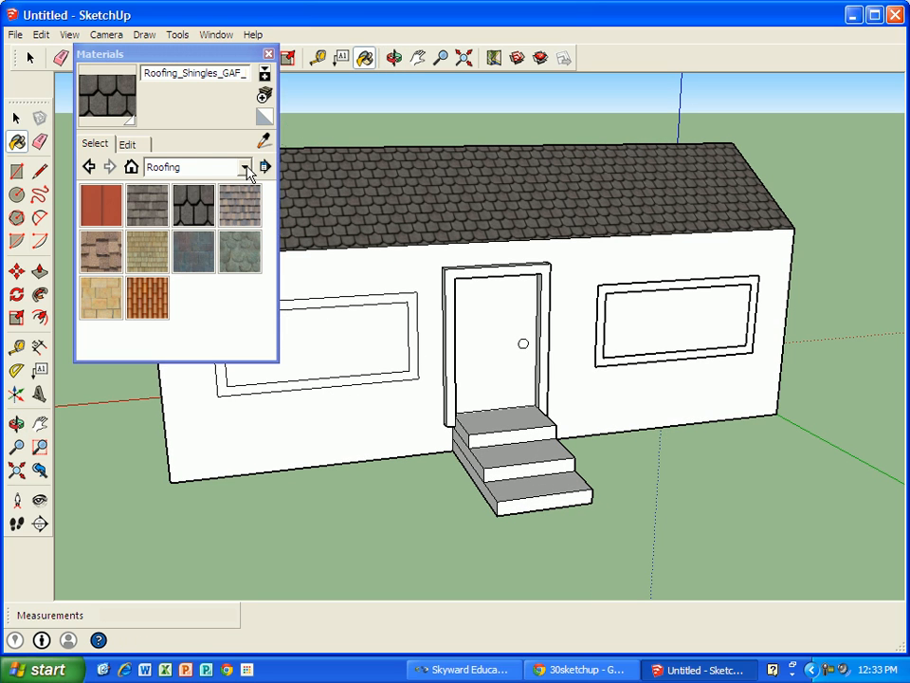
left_click(245, 168)
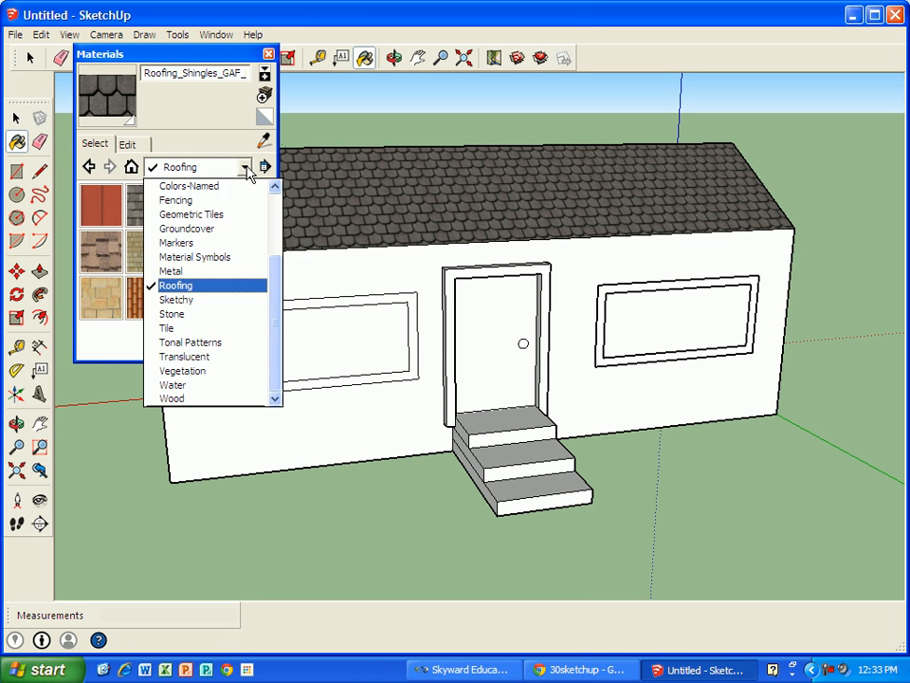
left_click(235, 357)
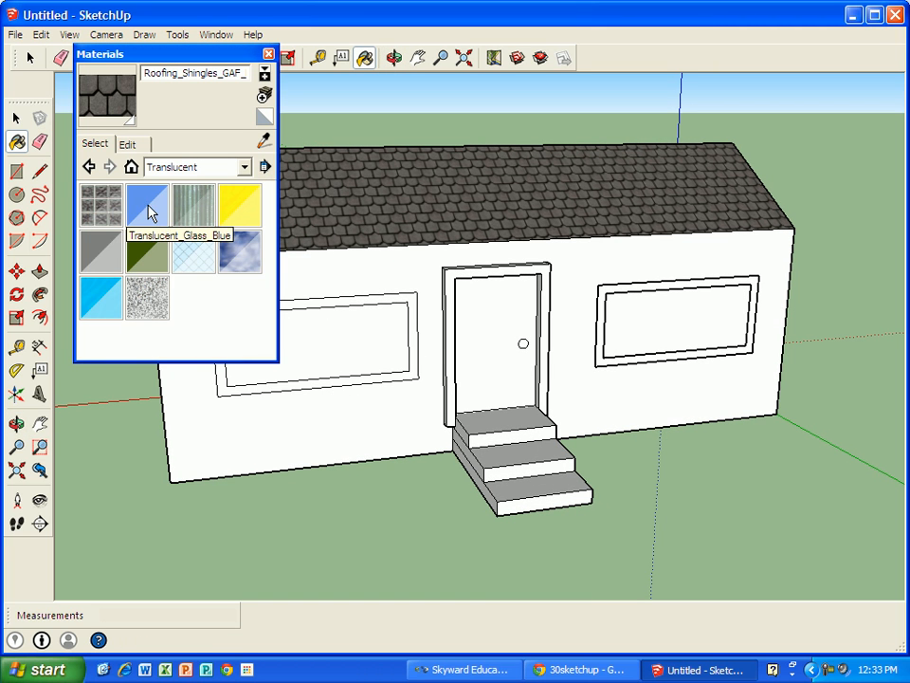
left_click(150, 213)
left_click(366, 335)
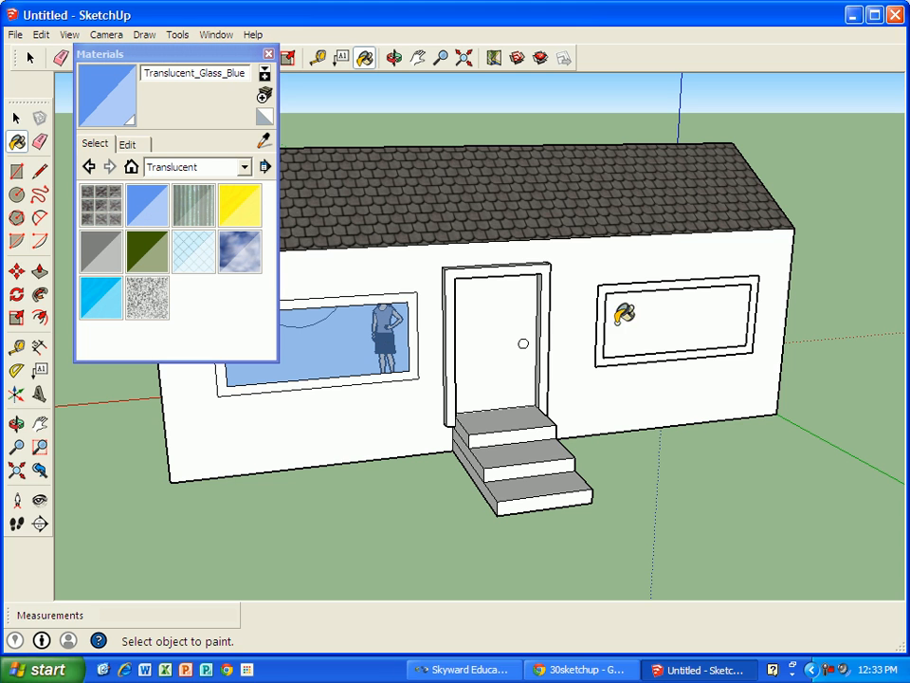
Try twice to paint the pasted front window's pane with Translucent_Glass_Blue, undo each fill and select the pane area.
left_click(698, 323)
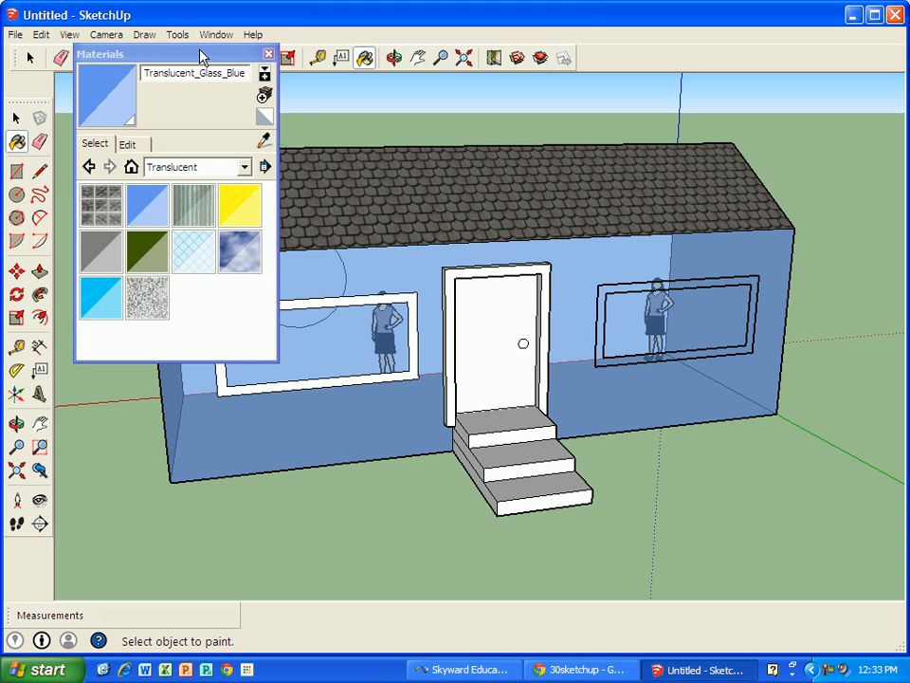
left_click(41, 34)
left_click(40, 52)
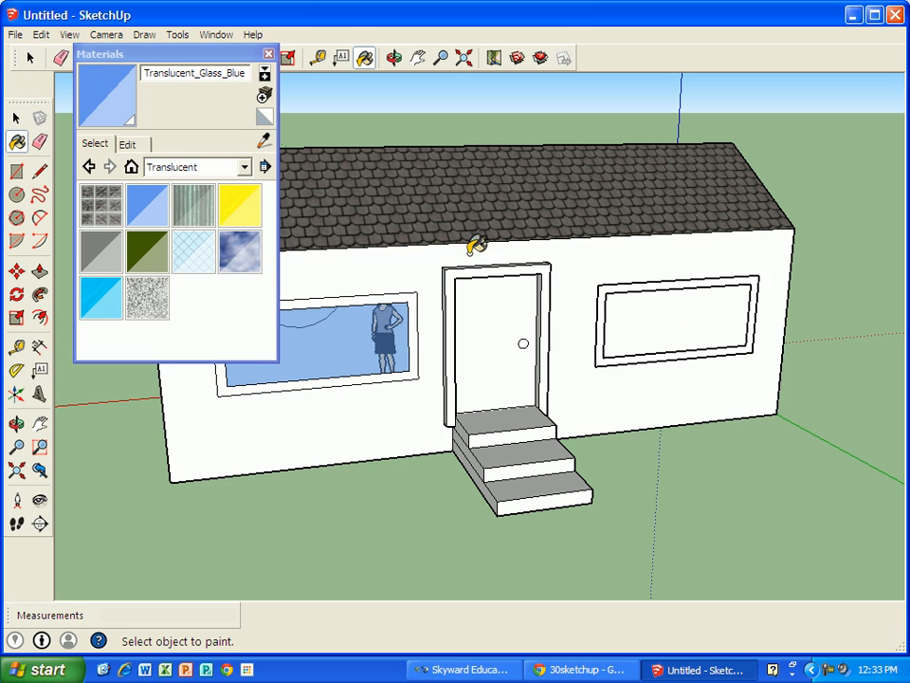
left_click(675, 305)
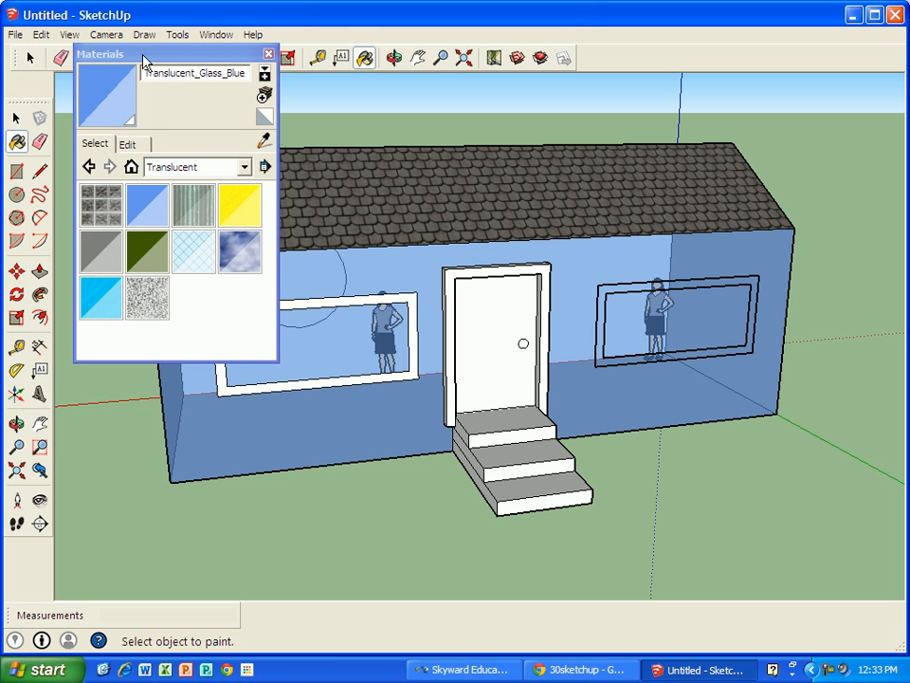
left_click(41, 34)
left_click(43, 52)
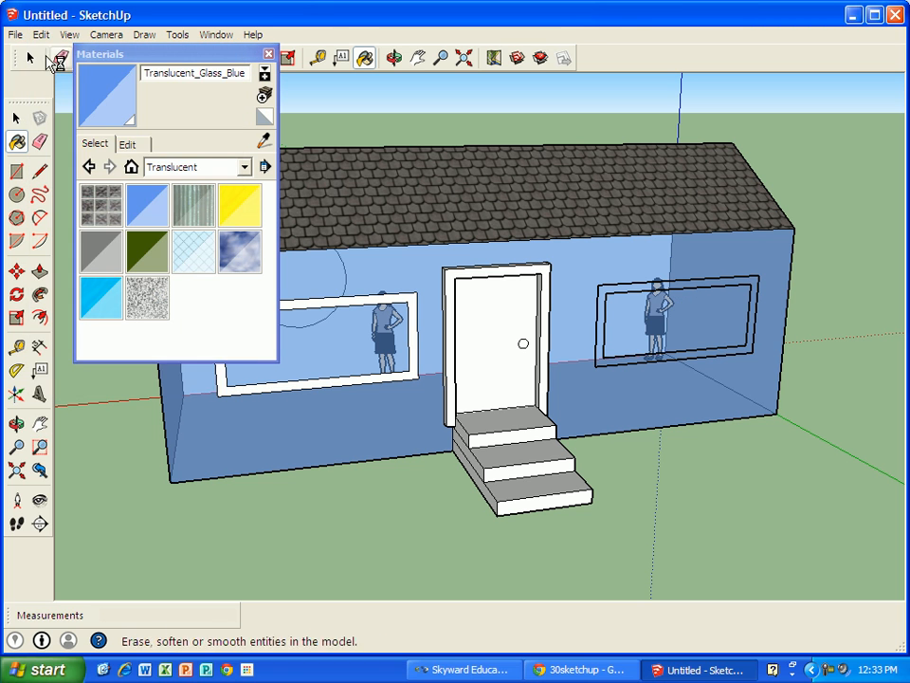
left_click(32, 59)
left_click(665, 319)
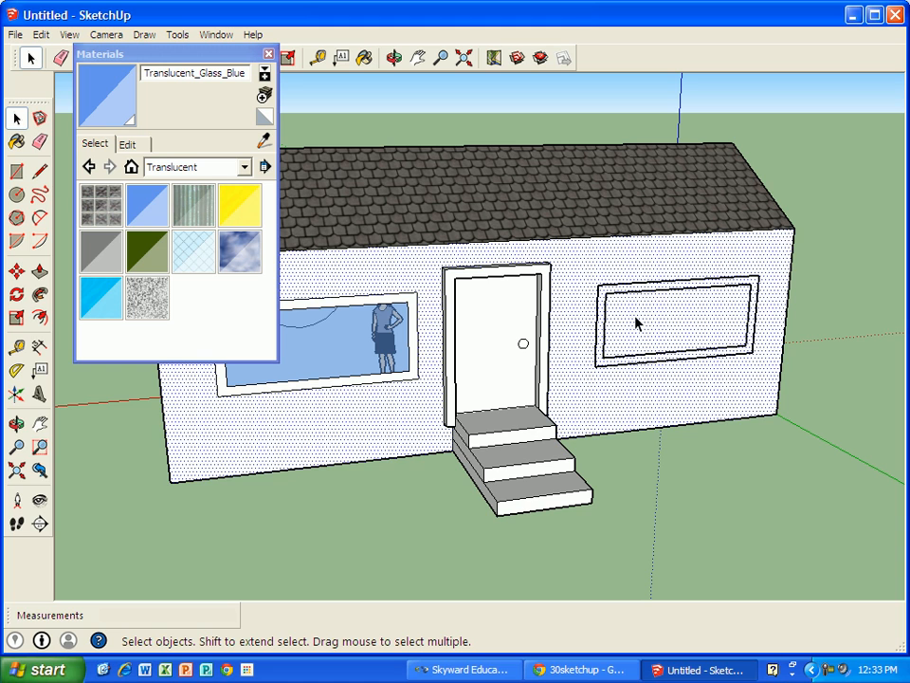
Paint the round window on the back wall with Translucent_Glass_Blue and close the materials window.
scroll(661, 335, "up", 1)
scroll(586, 338, "down", 2)
middle_click_drag(413, 332, 594, 355)
left_click(590, 353)
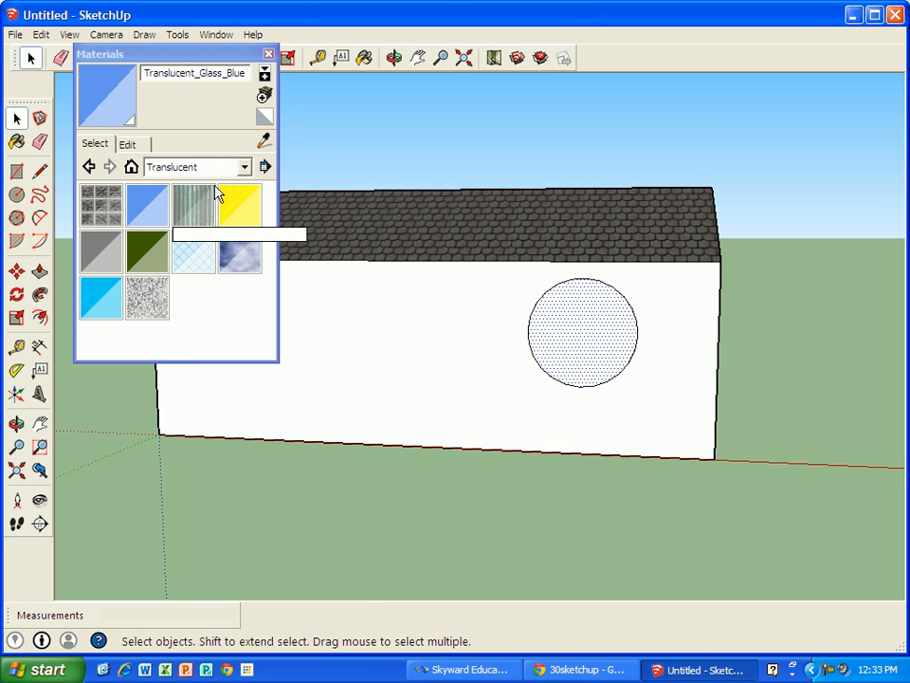
left_click(146, 207)
left_click(615, 316)
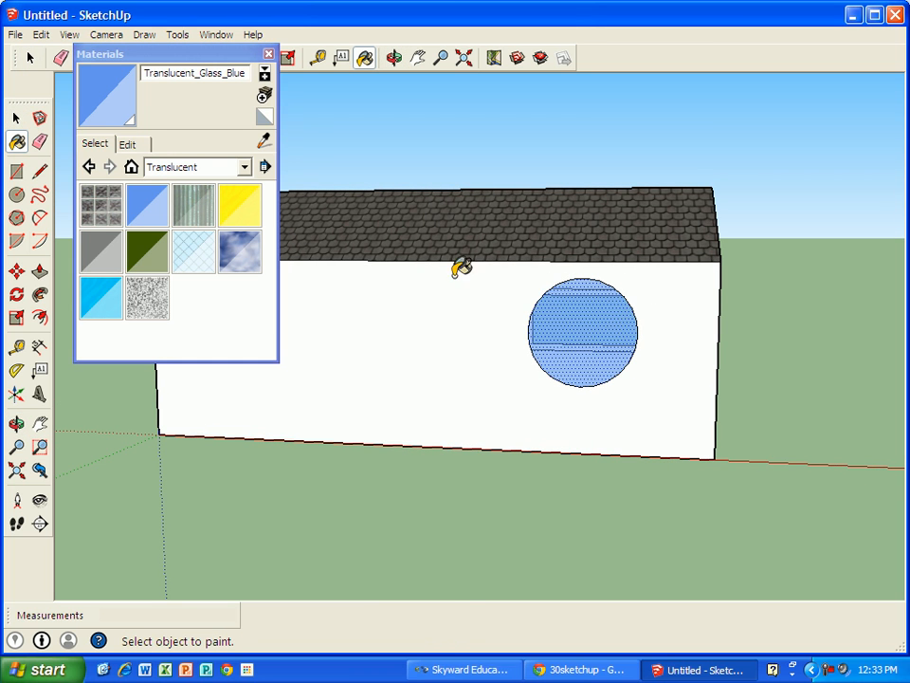
left_click(268, 54)
Delete the unglazed pasted window, frame and pane outline included, from the front wall.
middle_click_drag(396, 245, 526, 281)
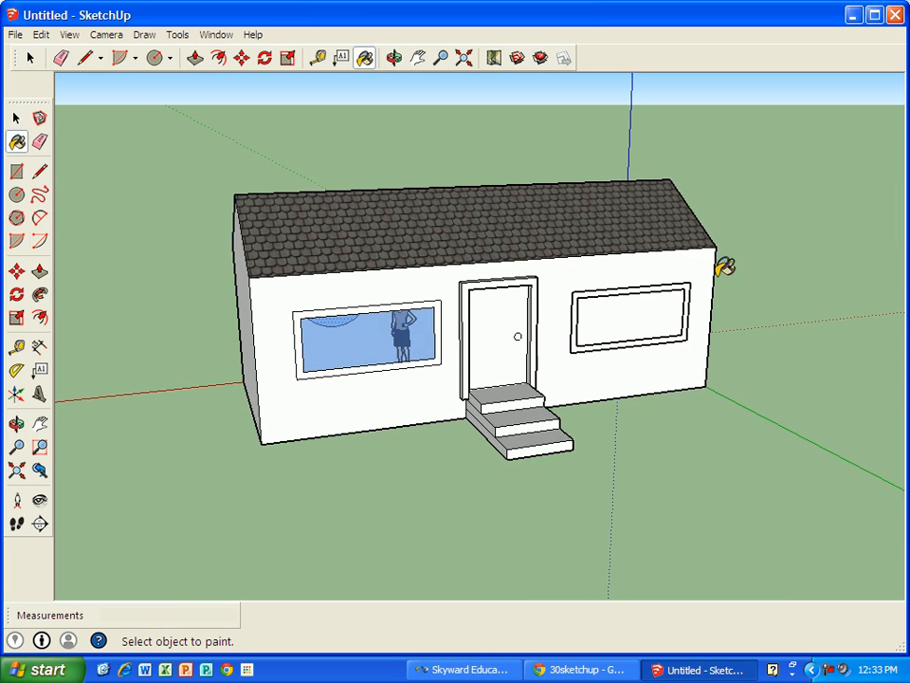
scroll(560, 198, "up", 2)
middle_click_drag(623, 320, 520, 303)
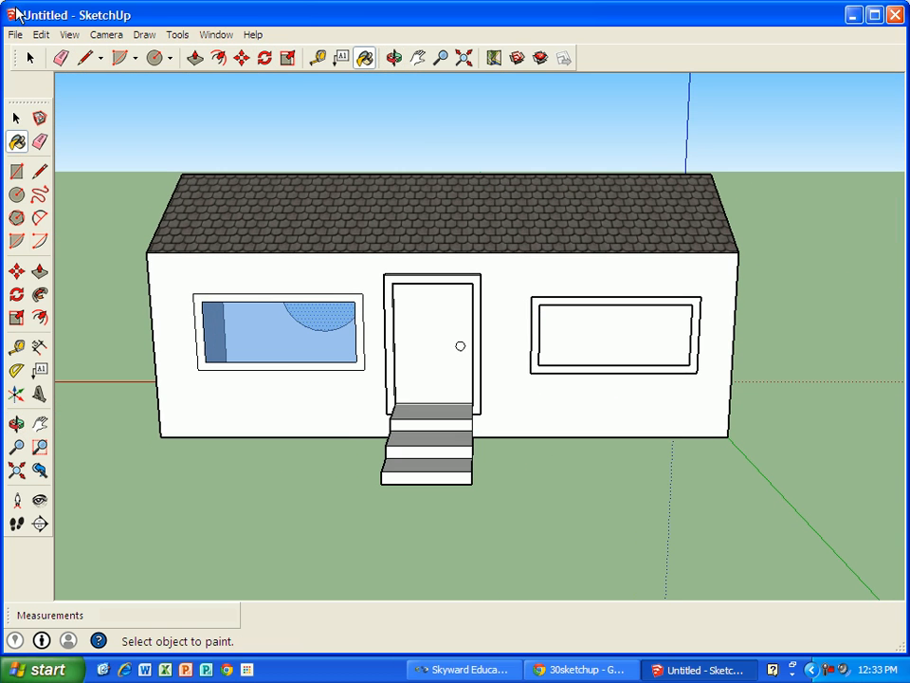
left_click(30, 58)
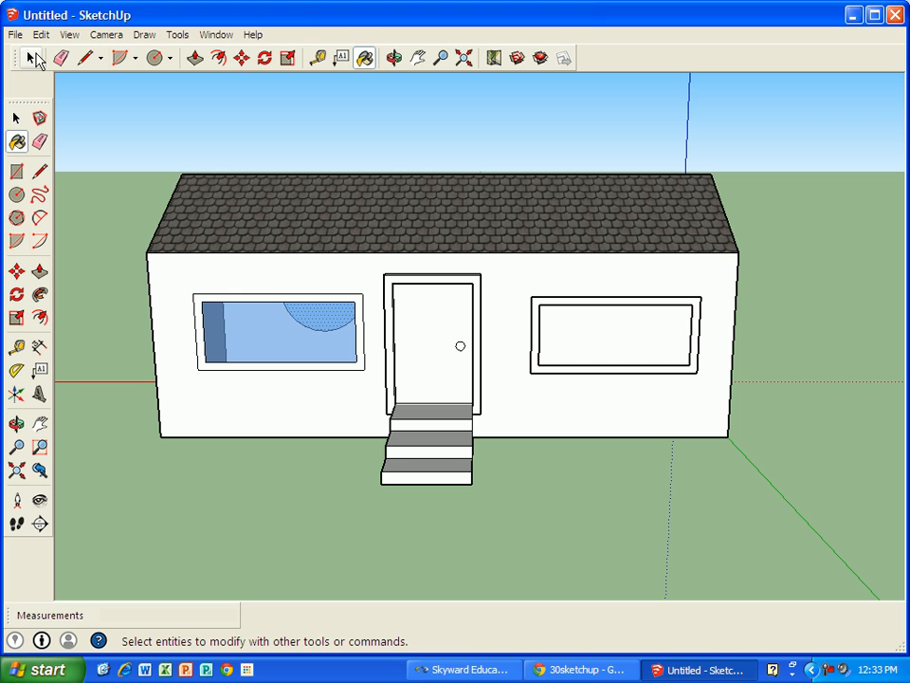
left_click(586, 333)
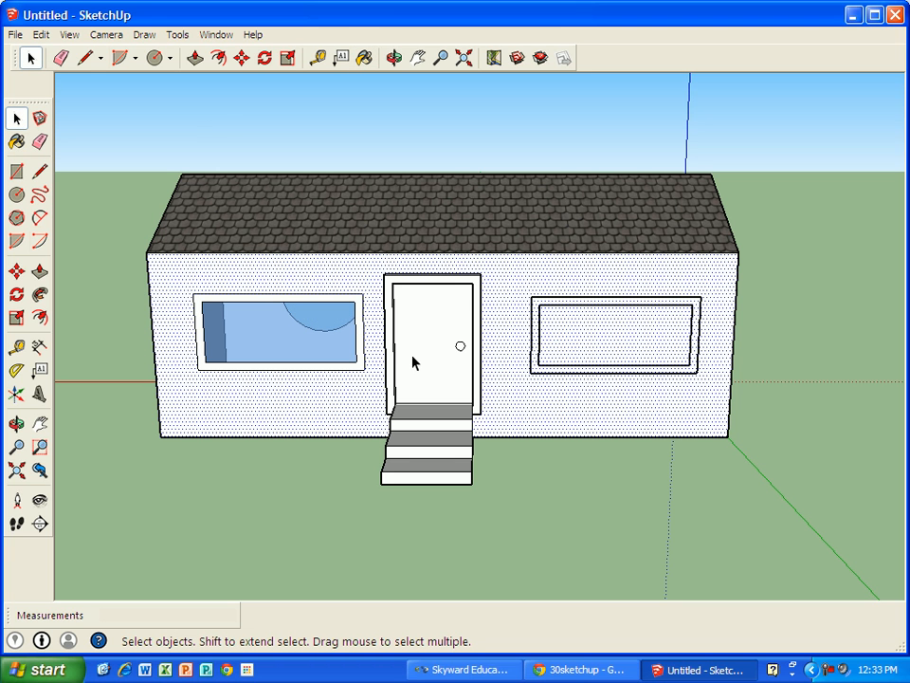
left_click(346, 248)
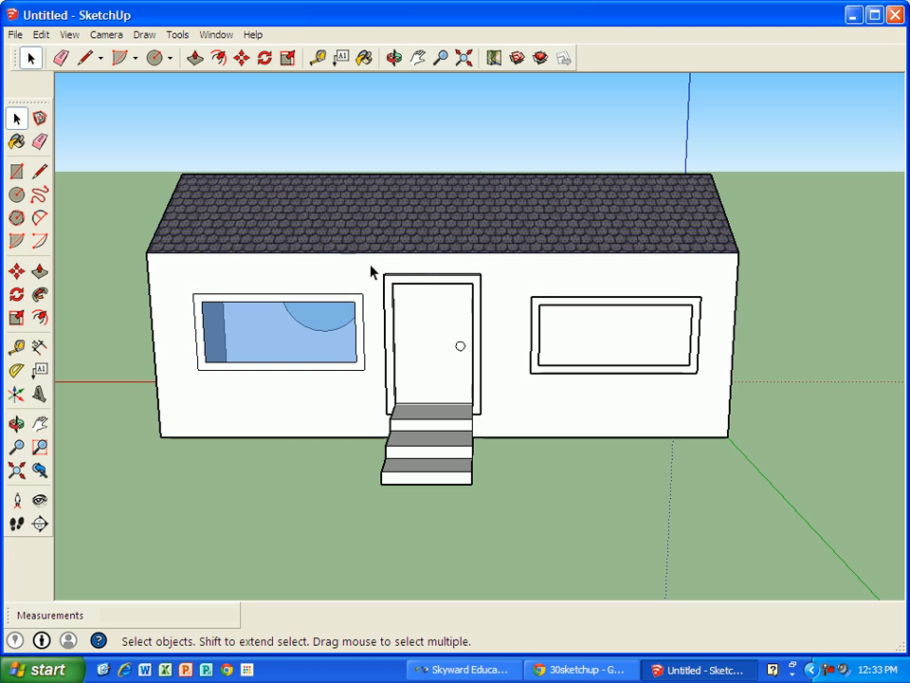
left_click_drag(502, 281, 726, 400)
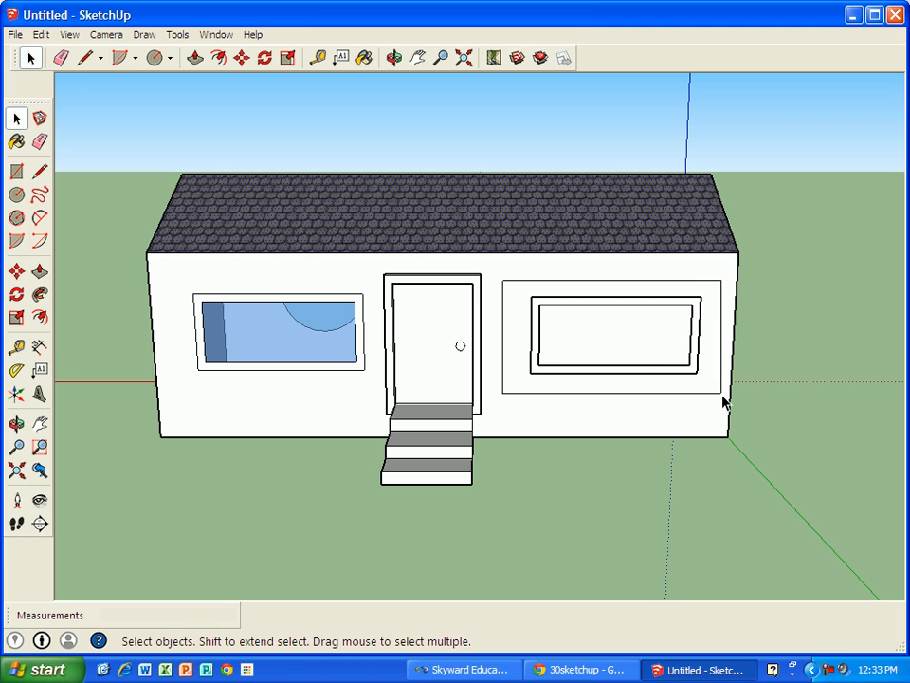
key("Delete")
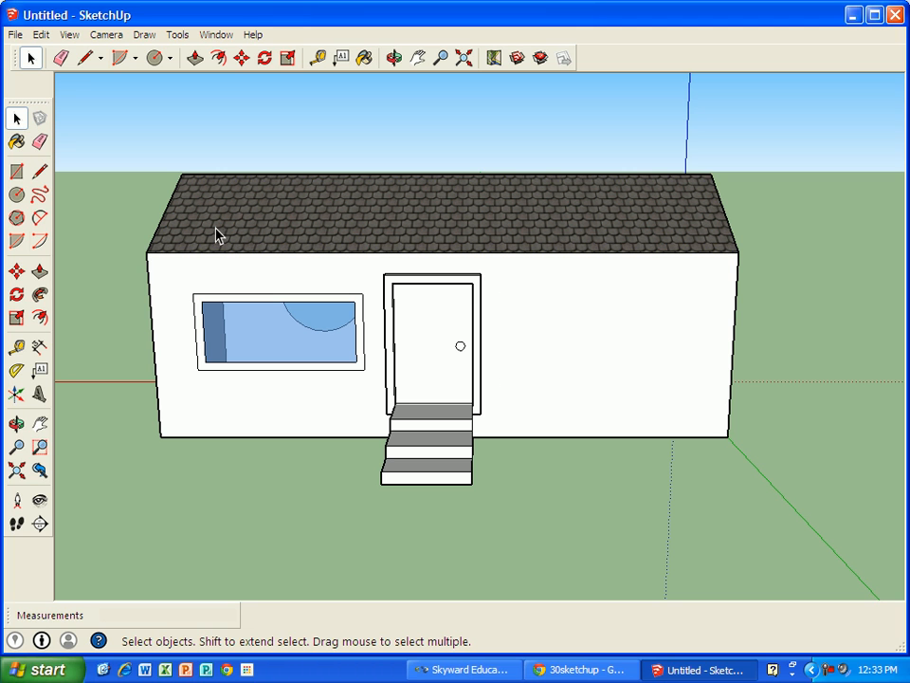
Copy the blue-glazed window and paste it on the blank part of the front wall across the door, level with the original.
mouse_move(190, 323)
left_mouse_down()
mouse_move(326, 385)
mouse_move(375, 382)
left_mouse_up()
left_click(41, 34)
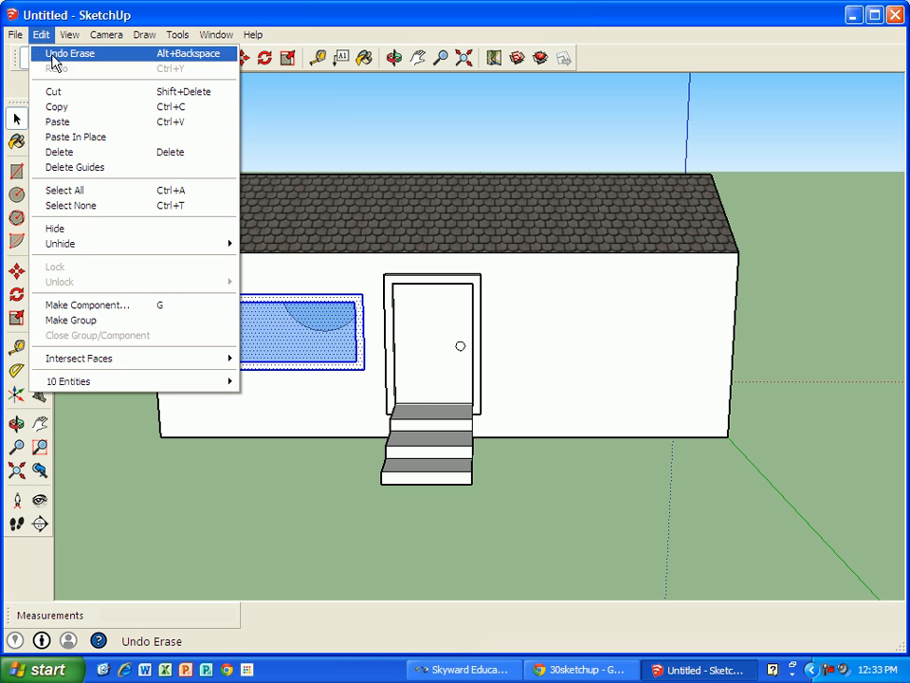
left_click(60, 109)
left_click(41, 34)
left_click(77, 121)
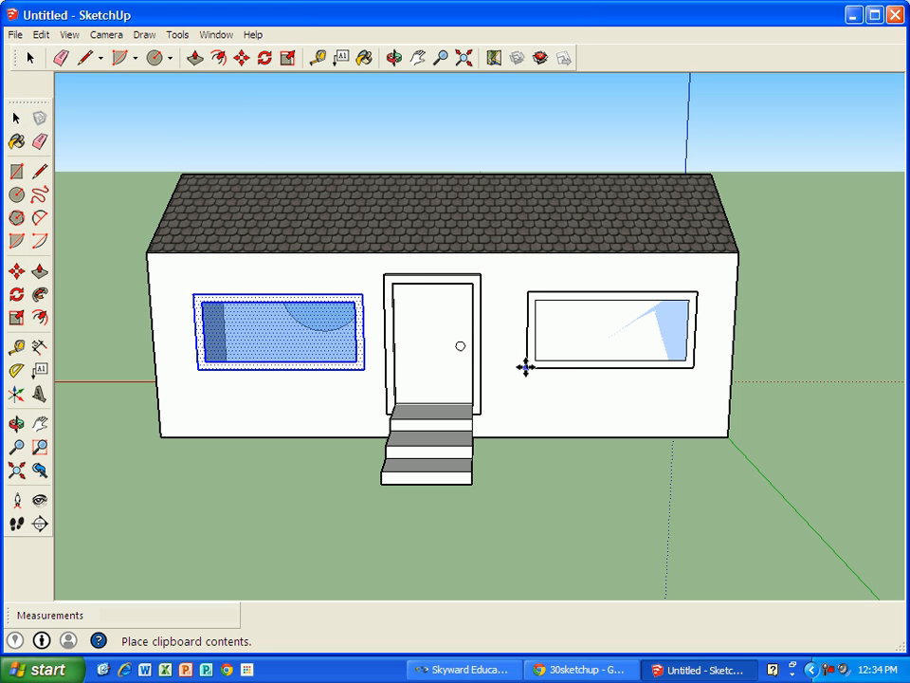
left_click(532, 370)
Start the Paint Bucket tool and show the Colors-Named material collection.
middle_click_drag(165, 365, 418, 379)
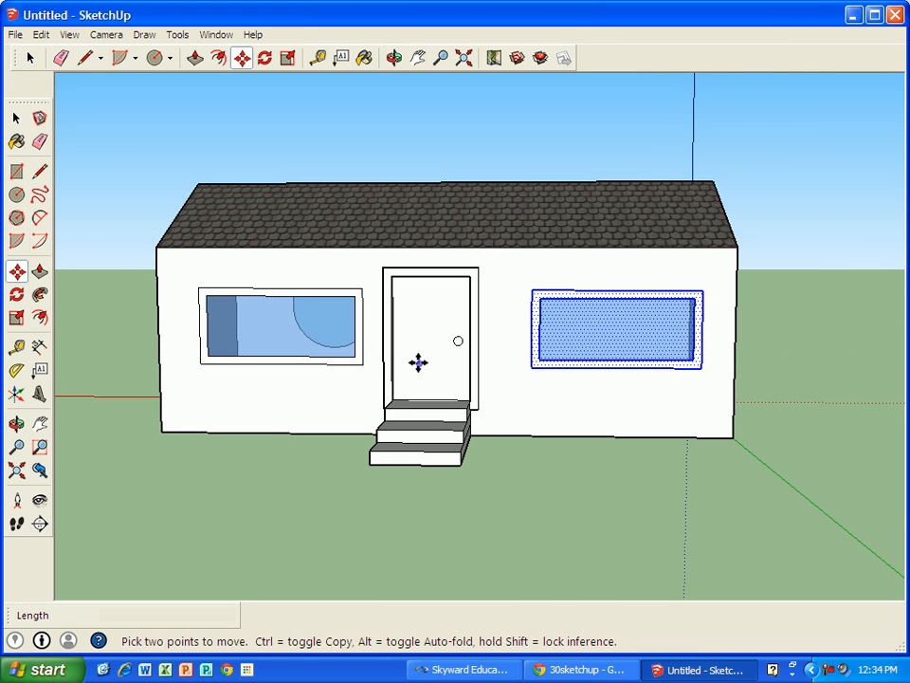
scroll(416, 357, "up", 2)
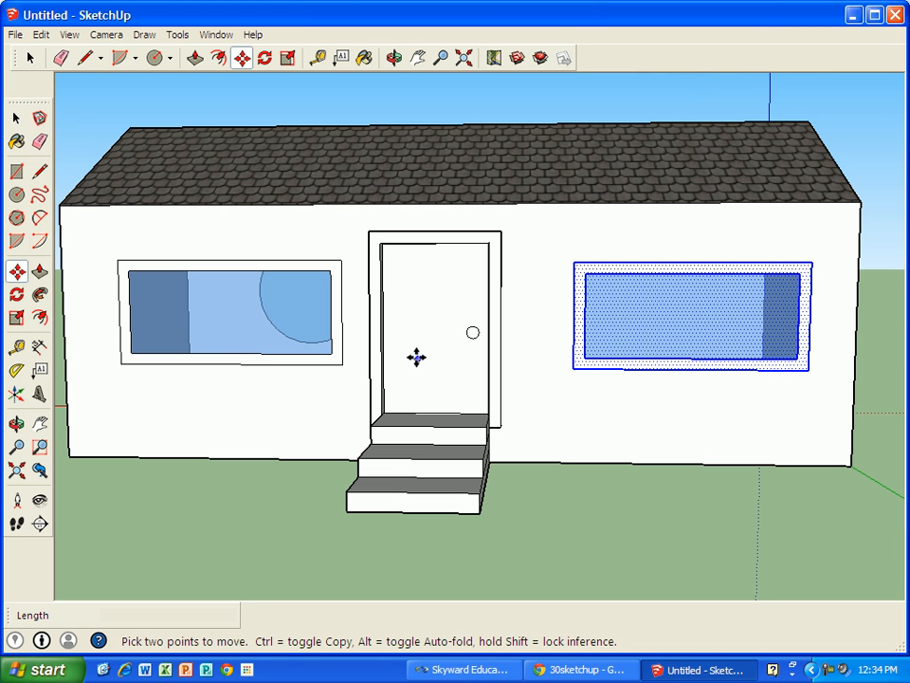
left_click(364, 58)
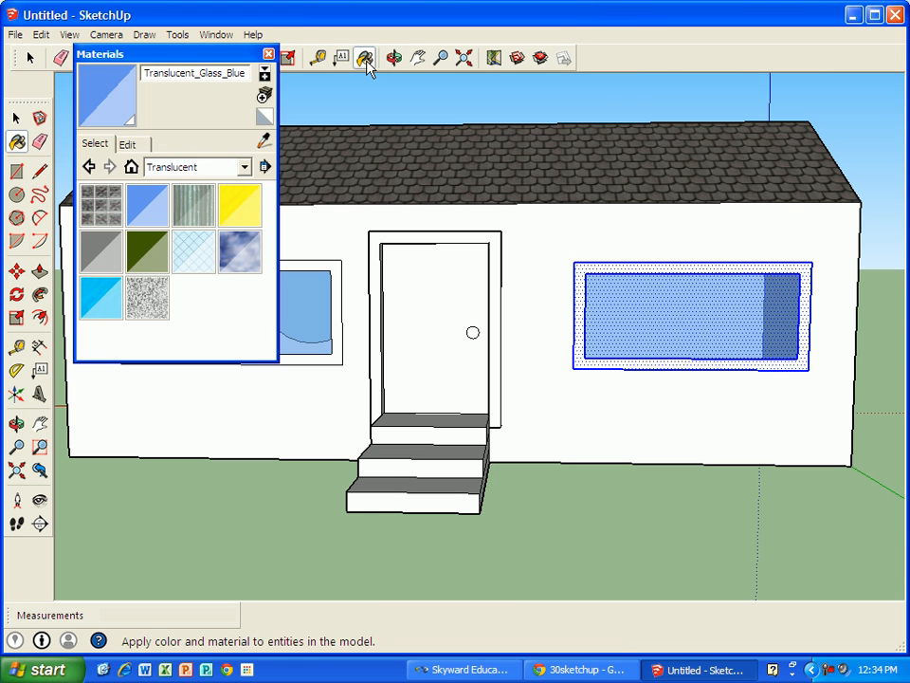
left_click(242, 171)
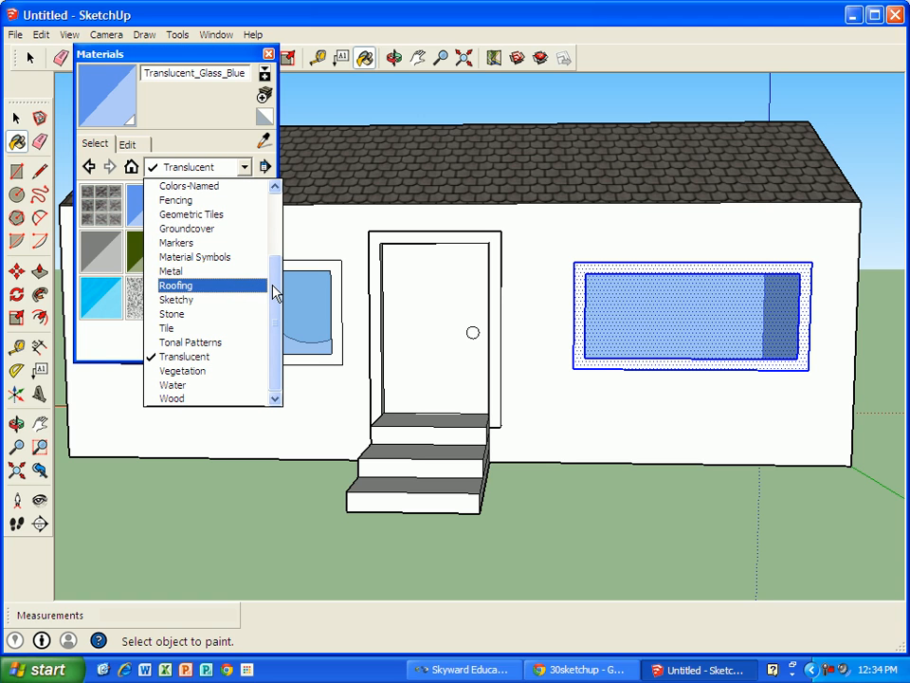
scroll(270, 284, "up", 1)
left_click(226, 199)
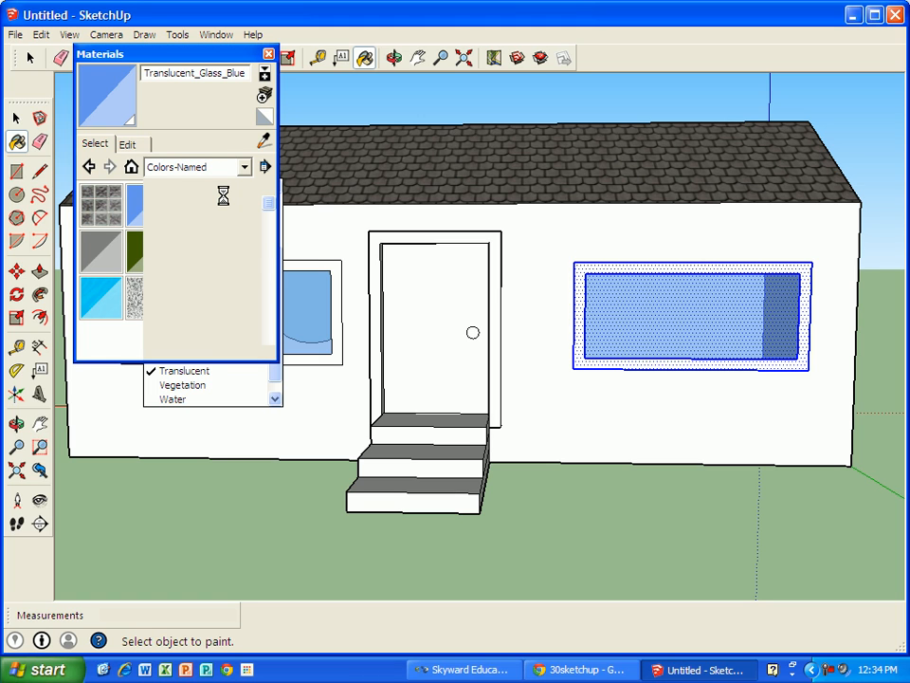
Try 0119_RosyBrown and 0050_LemonChiffon as paint colours on the front wall.
left_click_drag(269, 201, 270, 309)
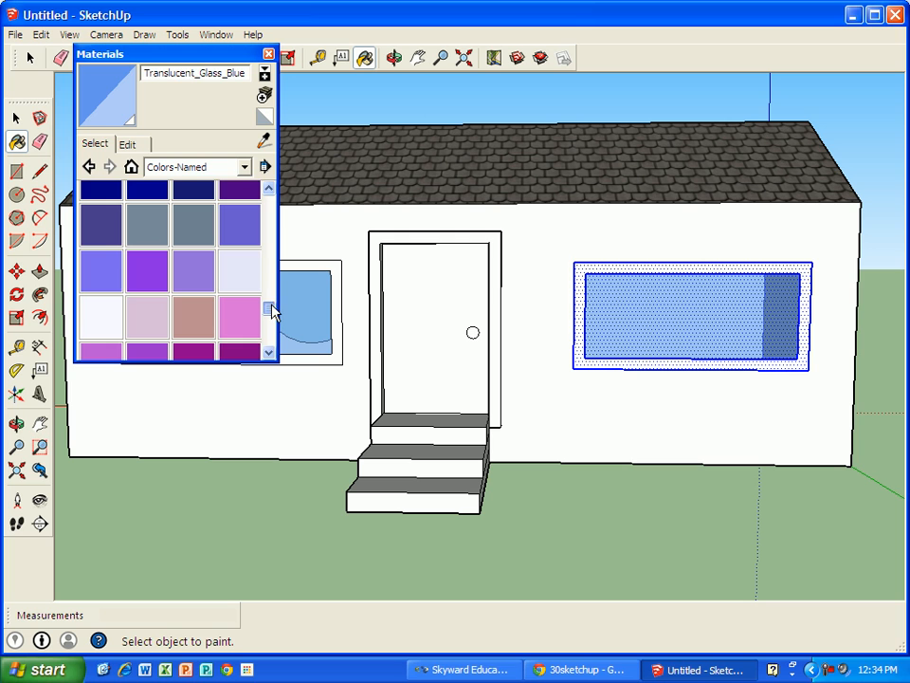
left_click(194, 317)
left_click(290, 387)
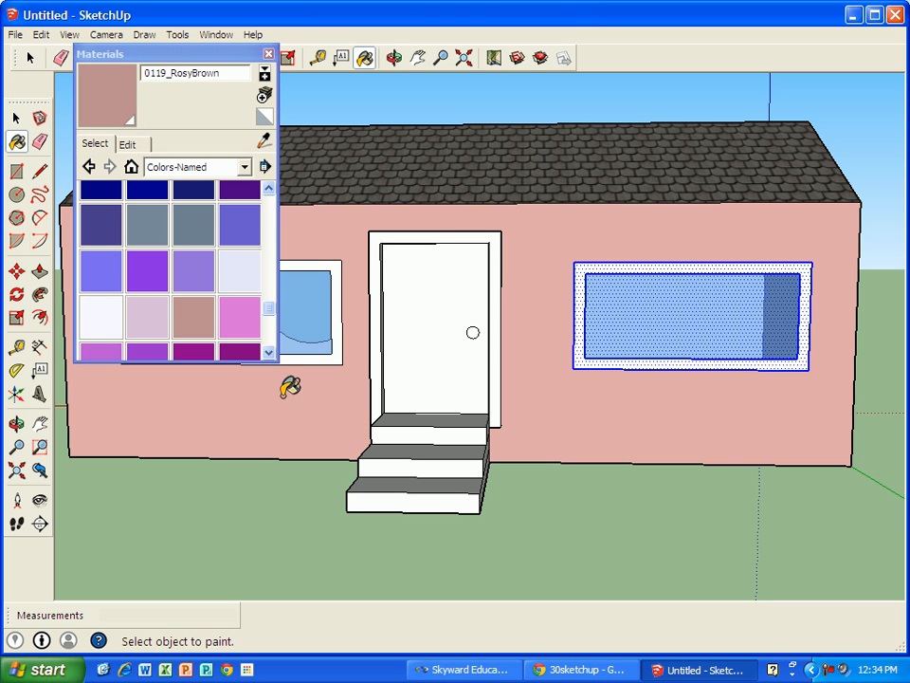
left_click_drag(270, 311, 272, 254)
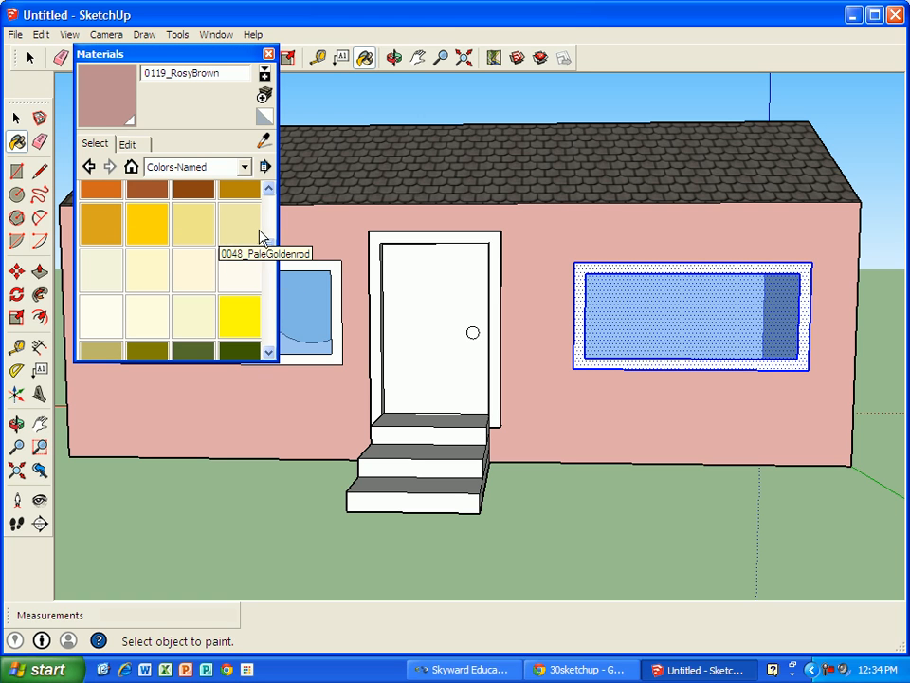
left_click_drag(269, 246, 268, 244)
left_click(148, 291)
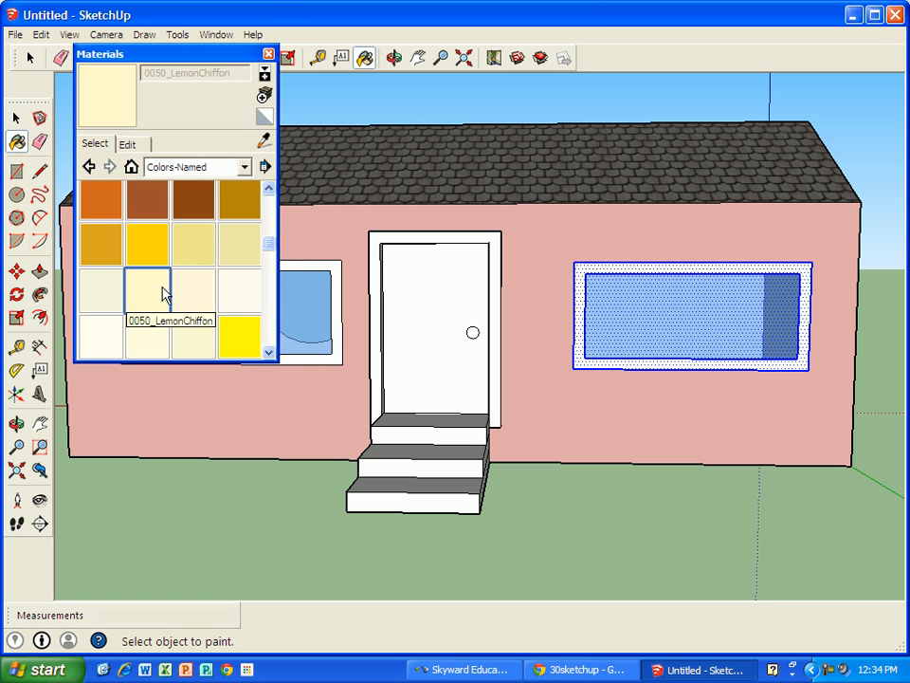
left_click(312, 389)
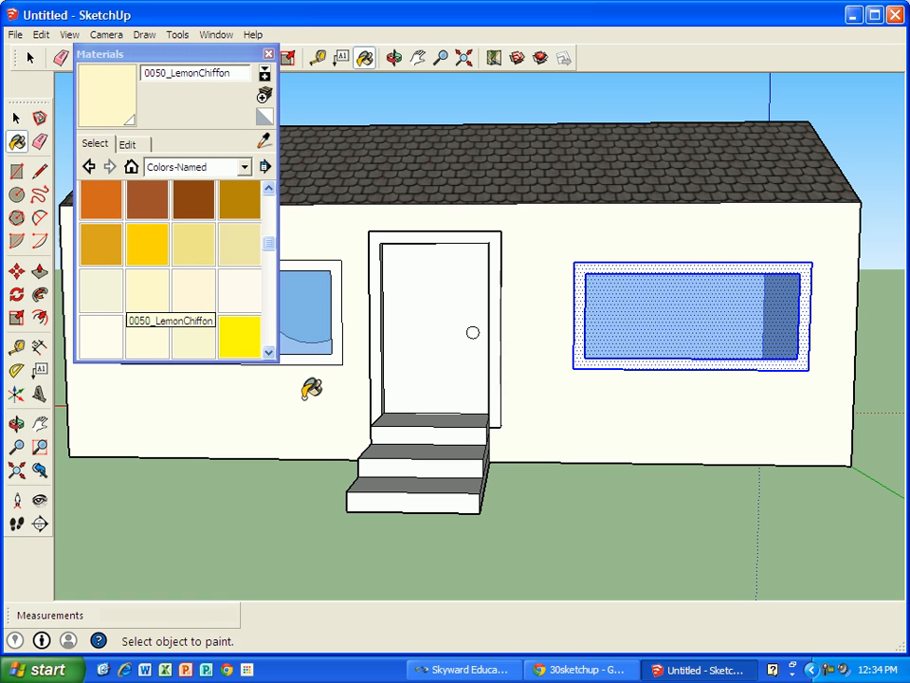
Paint the front wall with 0048_PaleGoldenrod and the frame of the unselected front window with 0043_SaddleBrown.
left_click(252, 254)
left_click(312, 412)
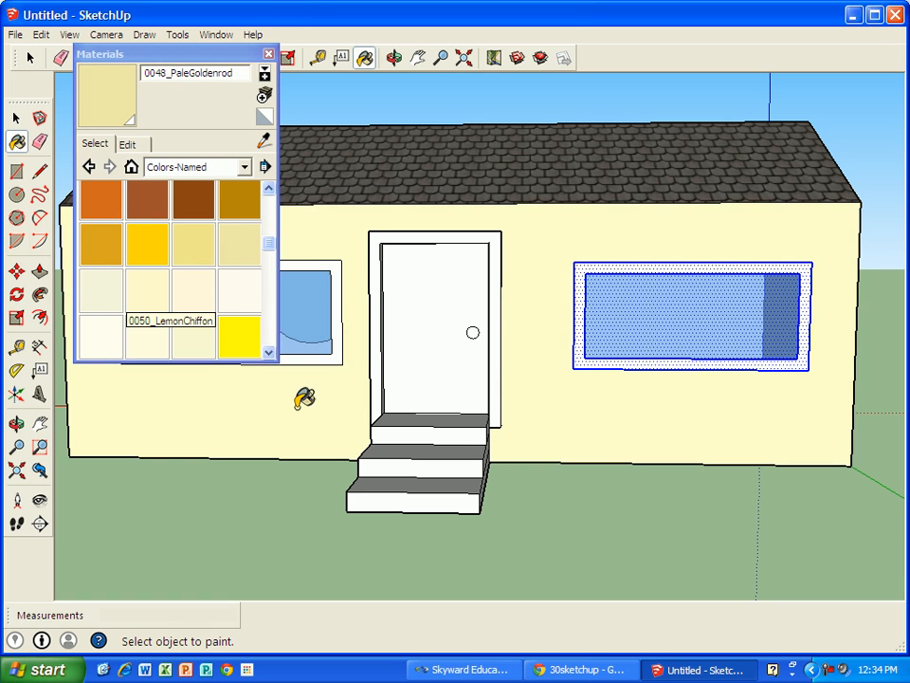
left_click(207, 202)
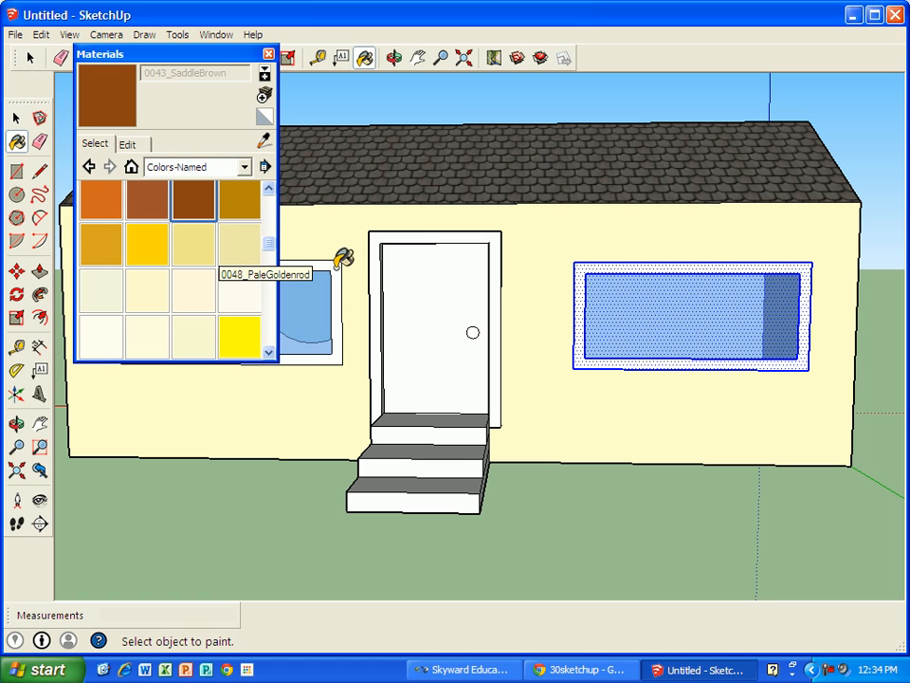
left_click(339, 263)
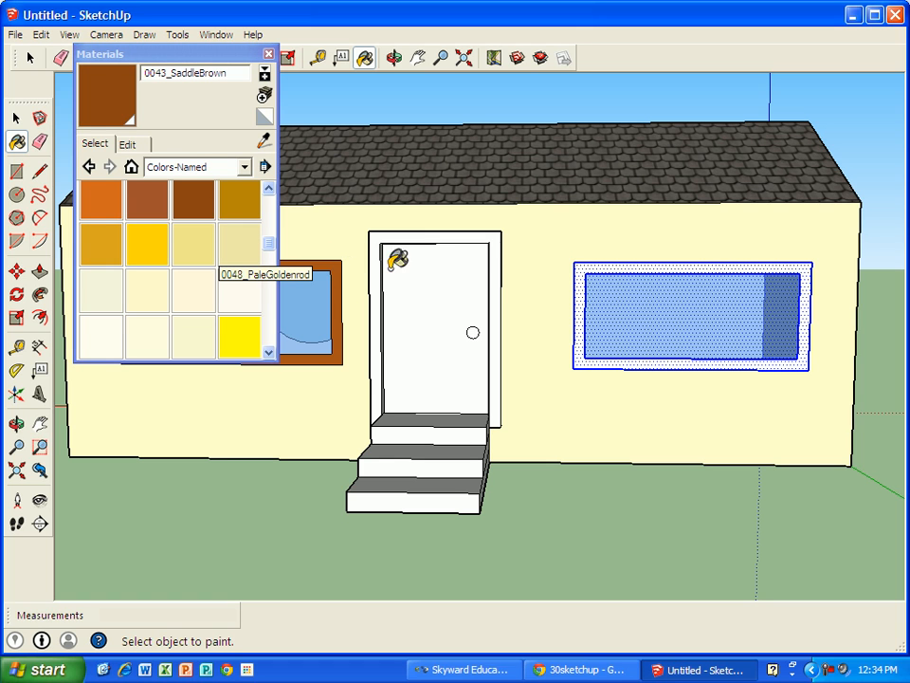
Try to paint the selected window's frame with 0043_SaddleBrown and undo the fill.
left_click(576, 274)
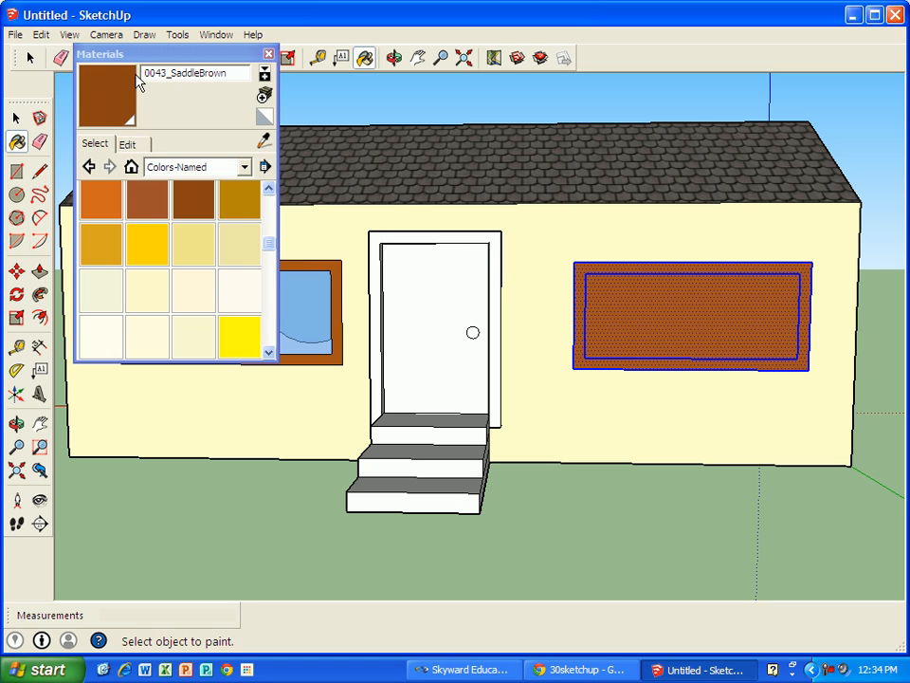
left_click(41, 34)
left_click(56, 53)
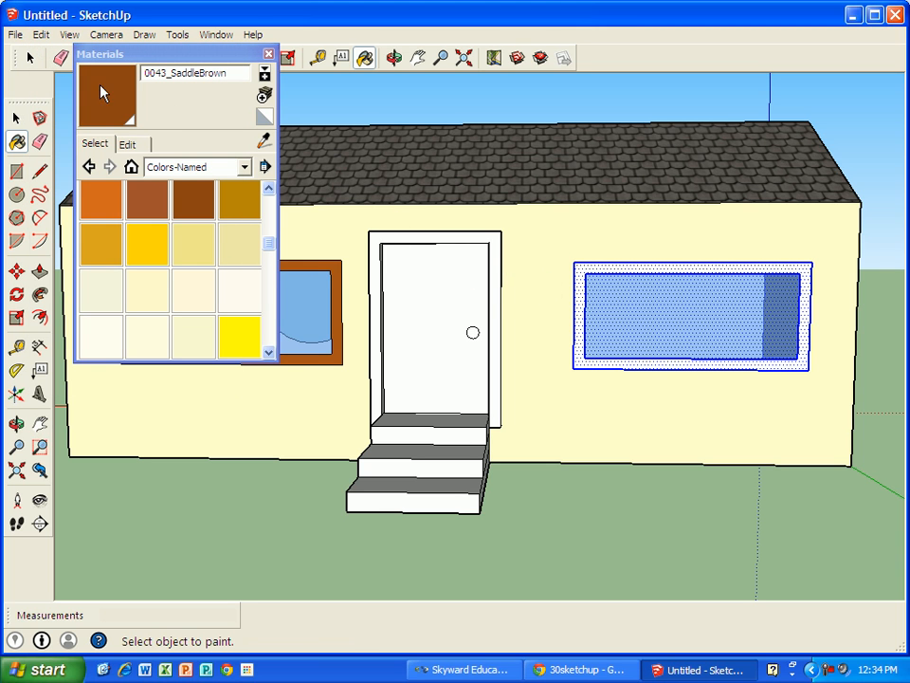
Select only the pasted front window's frame and paint it and the door frame with 0044_DarkGoldenrod.
left_click(30, 58)
left_click(583, 301)
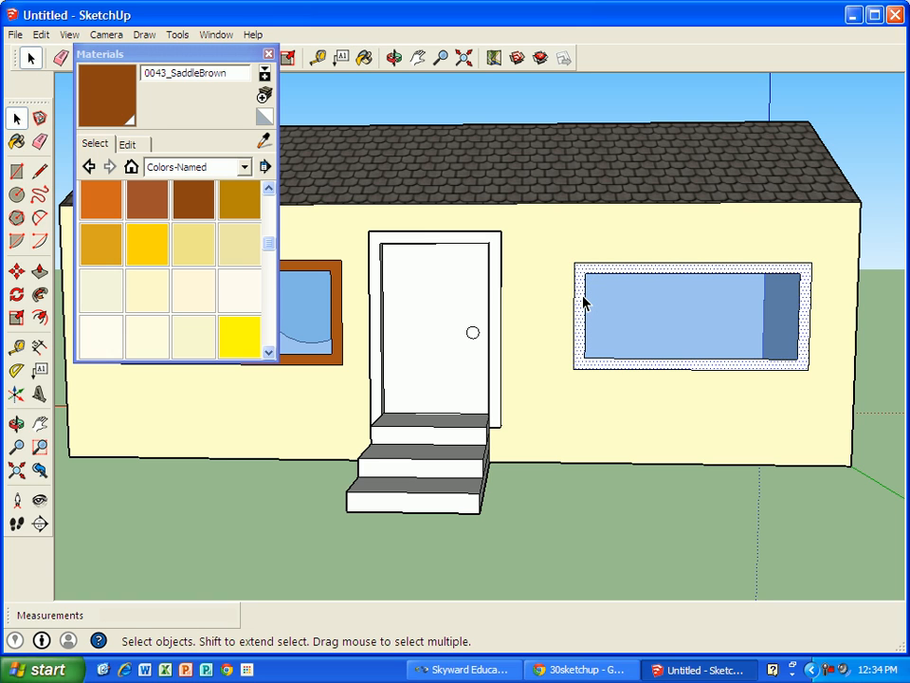
left_click(239, 199)
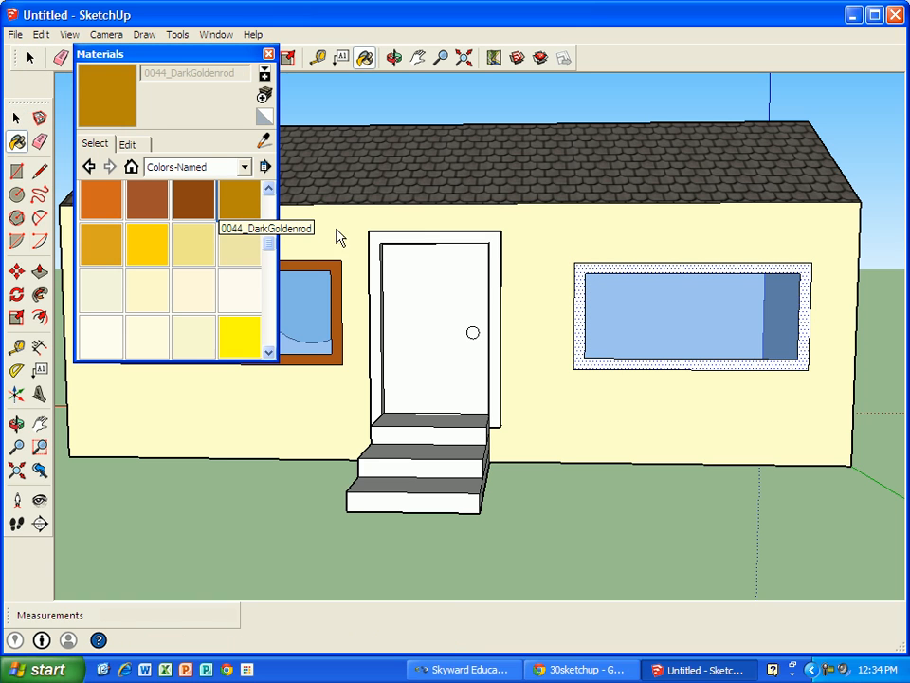
left_click(580, 289)
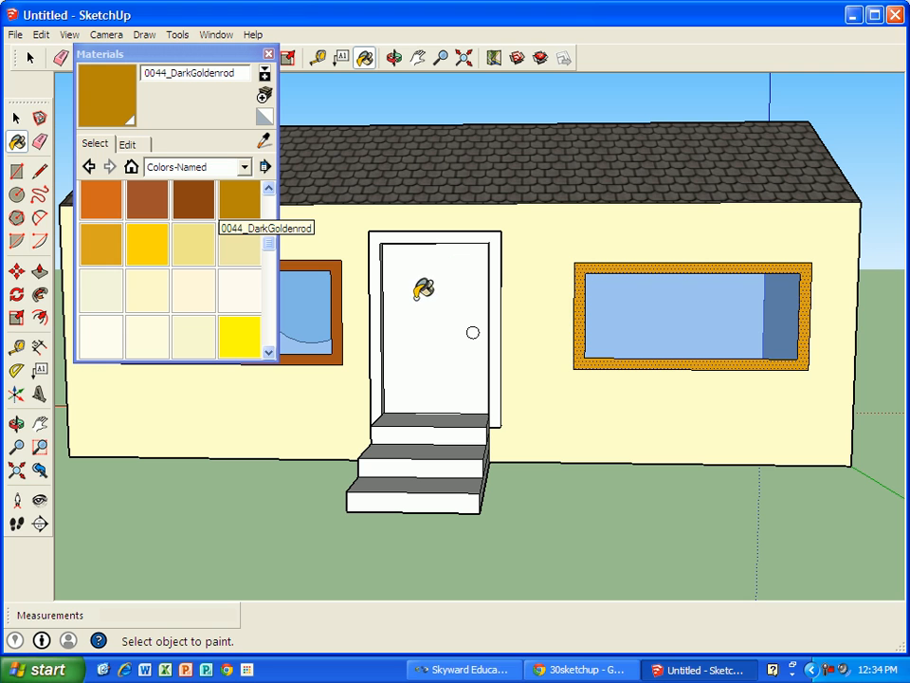
left_click(376, 289)
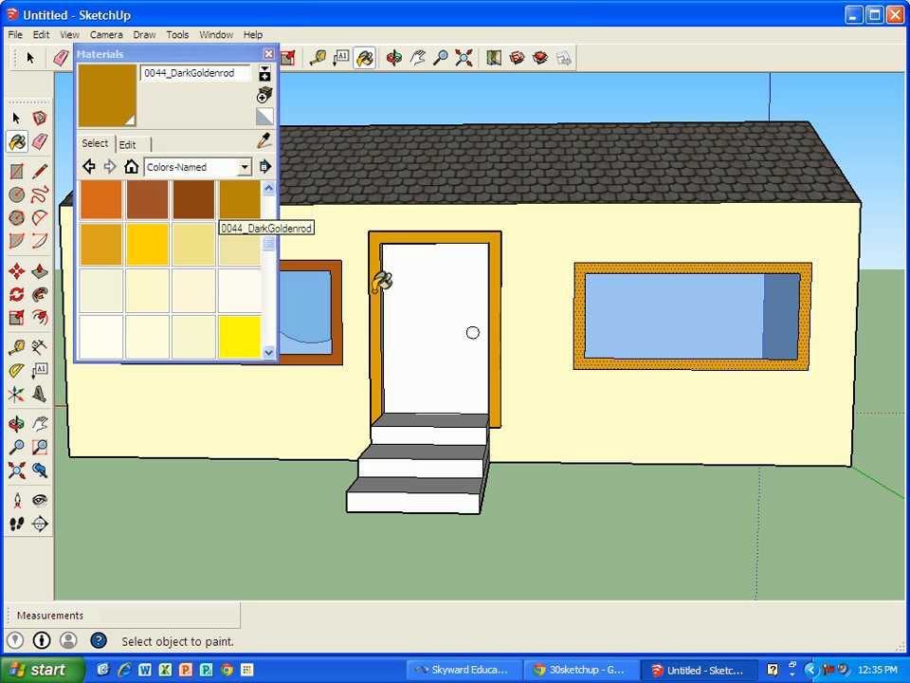
Paint the unpainted side walls of the house with 0048_PaleGoldenrod.
middle_click_drag(329, 315, 133, 379)
left_click(251, 245)
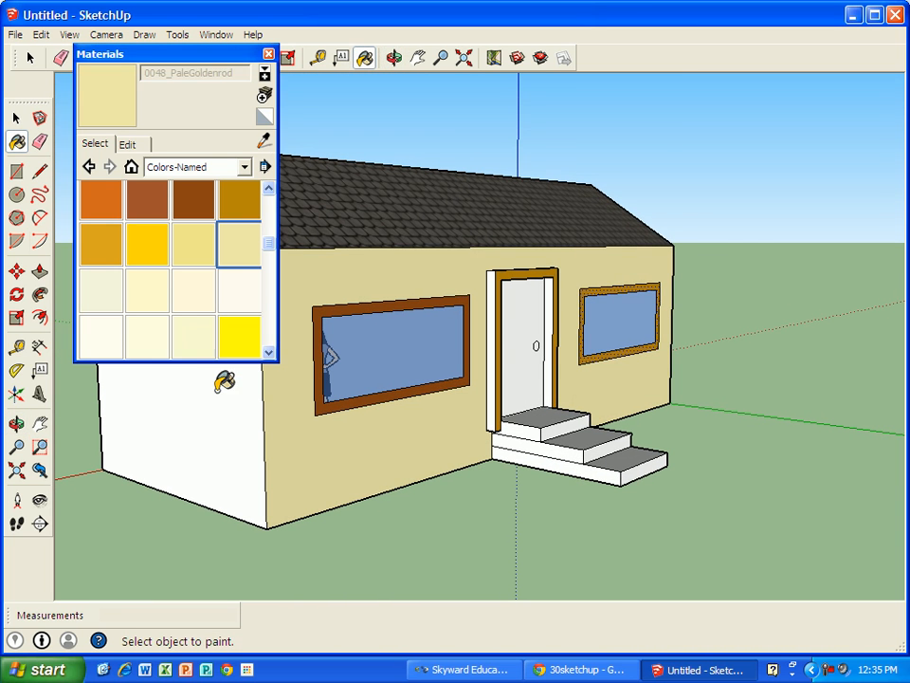
middle_click_drag(217, 404, 481, 400)
left_click(321, 400)
mouse_move(321, 400)
middle_mouse_down()
mouse_move(652, 396)
mouse_move(423, 410)
mouse_move(462, 373)
mouse_move(451, 449)
mouse_move(430, 431)
mouse_move(662, 432)
mouse_move(715, 423)
mouse_move(711, 413)
mouse_move(817, 424)
mouse_move(771, 431)
mouse_move(739, 417)
middle_mouse_up()
left_click(462, 373)
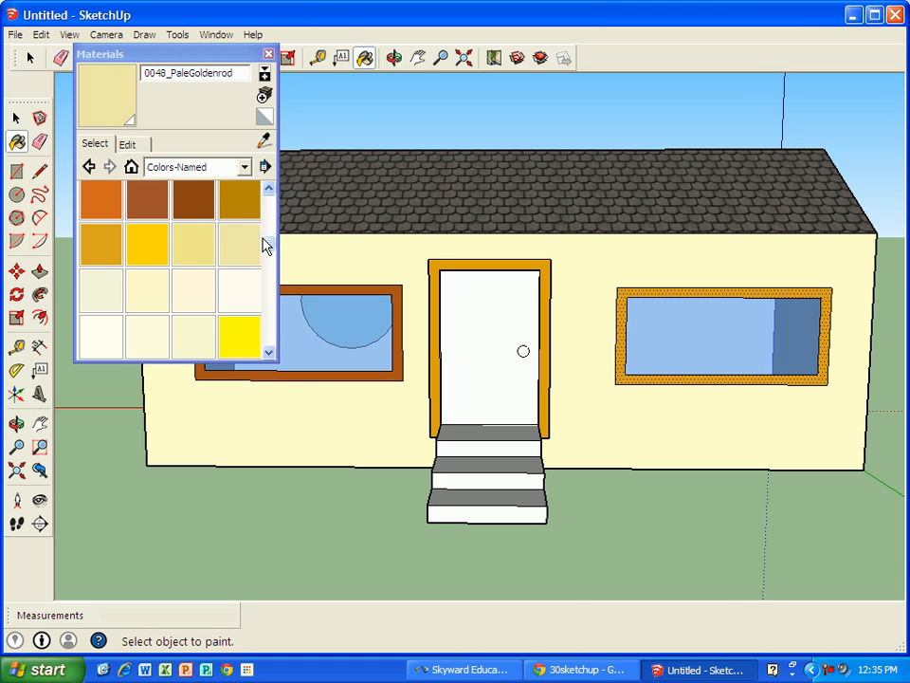
Try 0024_OrangeRed as the colour of the front door.
left_click_drag(269, 246, 270, 226)
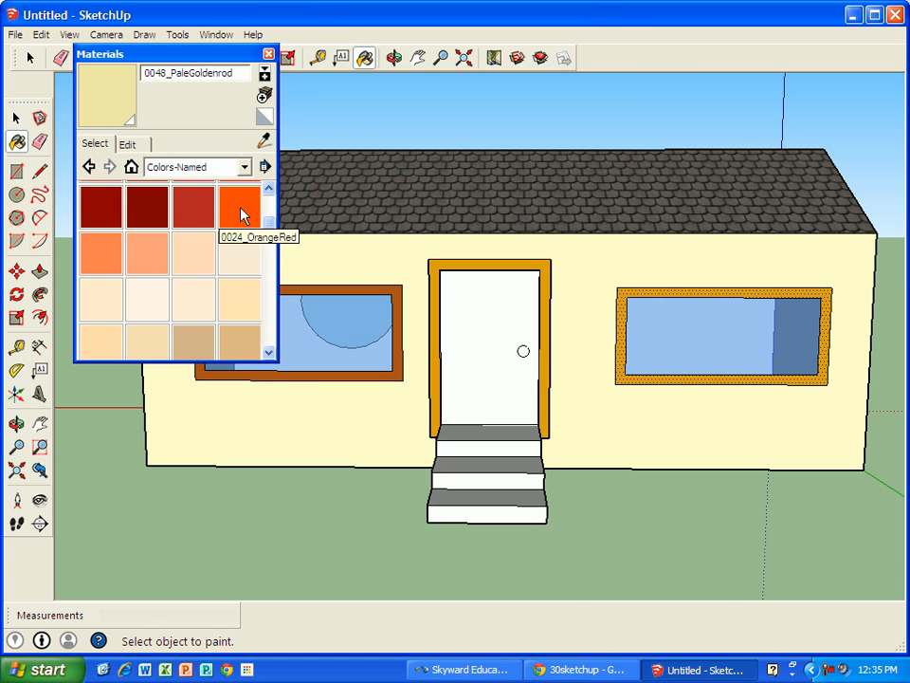
left_click(240, 208)
left_click(497, 334)
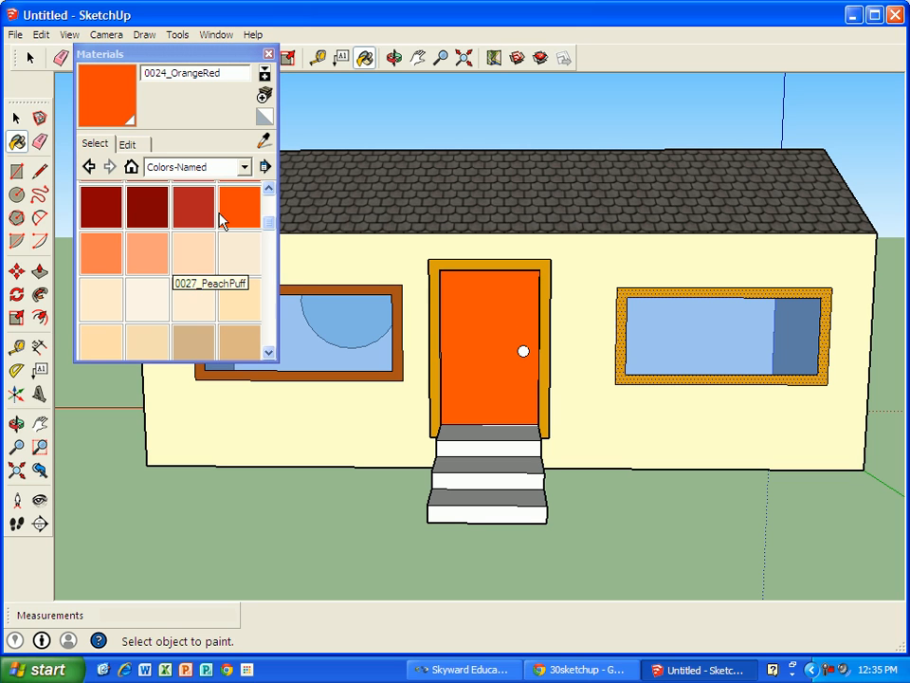
Paint the front door with 0020_Red.
left_click_drag(270, 227, 271, 218)
left_click(242, 298)
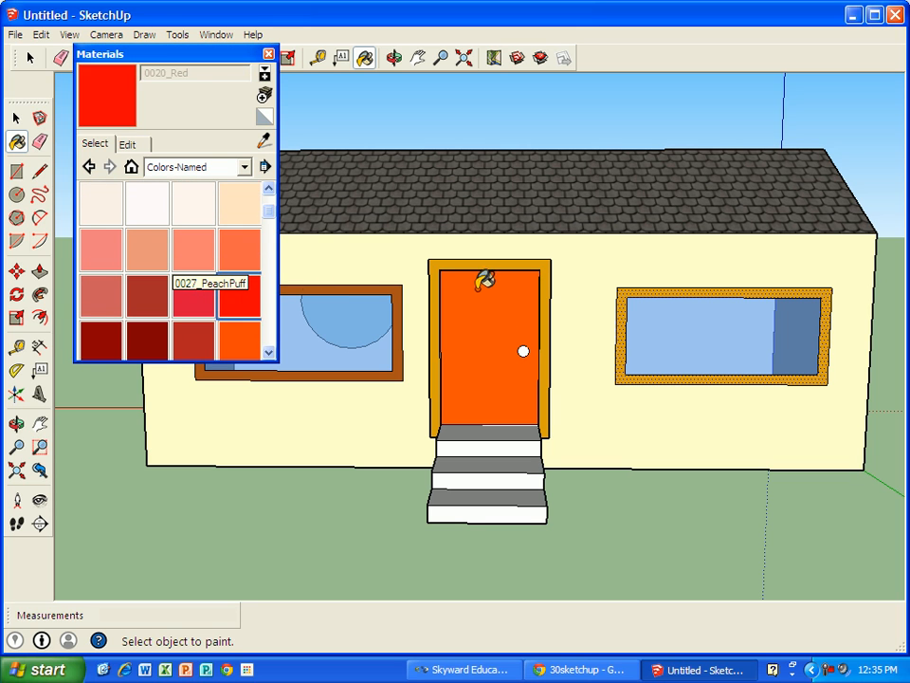
left_click(460, 284)
Paint the round doorknob with 0137_Black.
left_click_drag(268, 218, 264, 356)
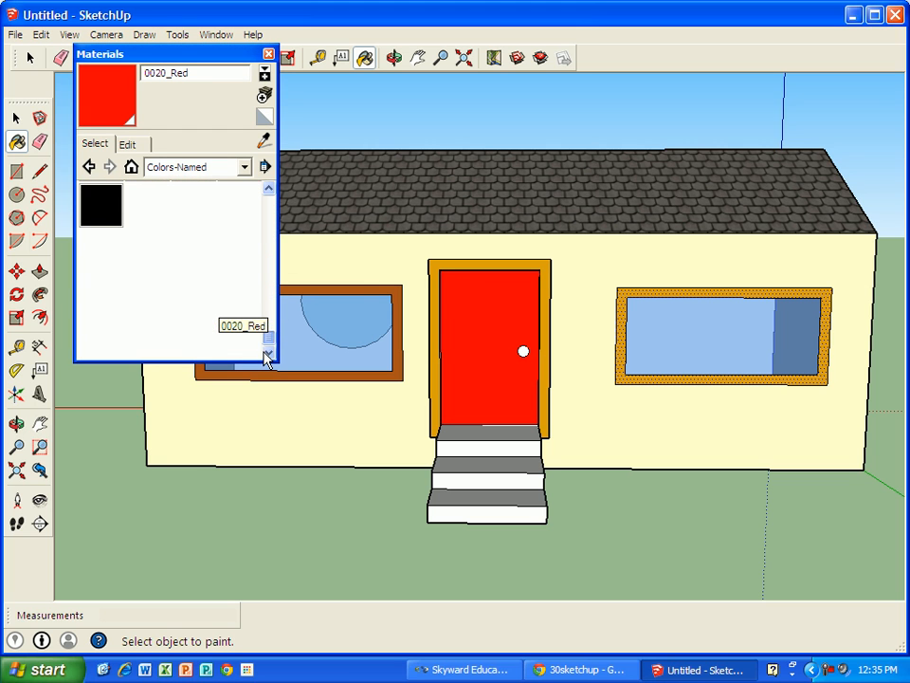
left_click(98, 212)
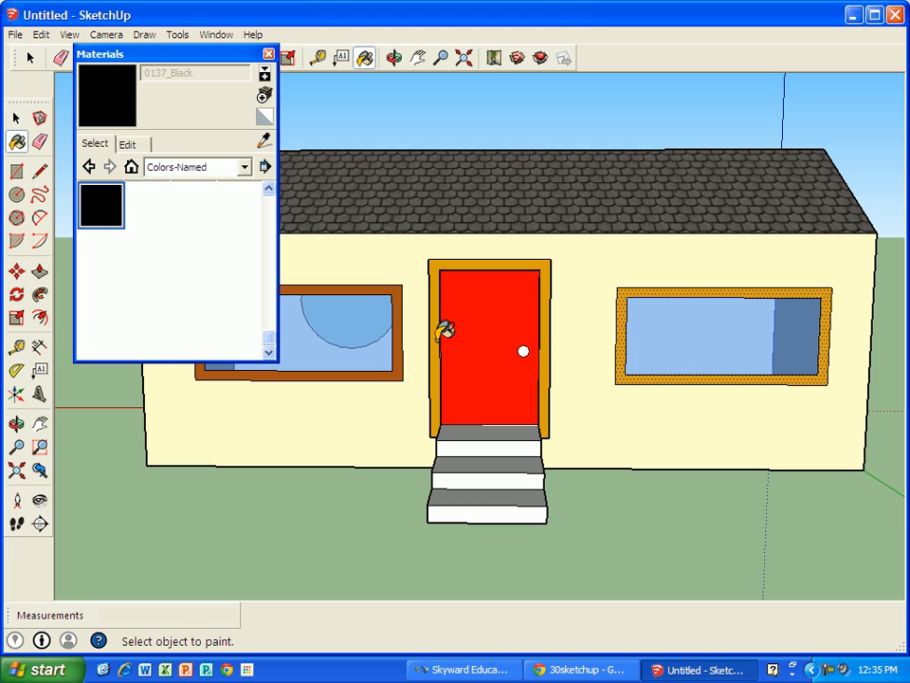
left_click(524, 350)
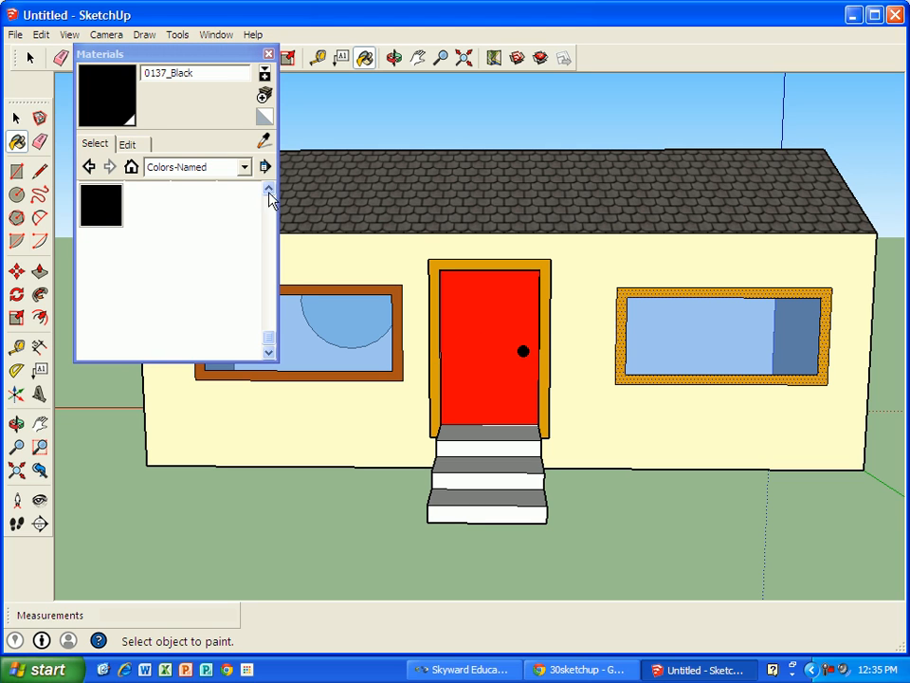
Paint the treads and front faces of the entrance steps with Stone_Marble from the Stone collection.
left_click(246, 169)
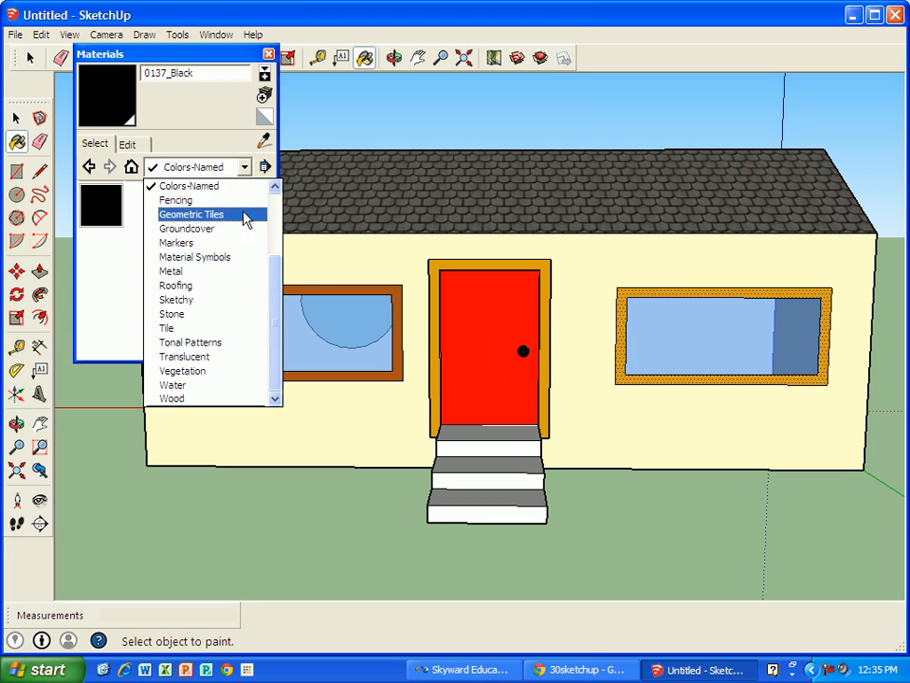
left_click(217, 314)
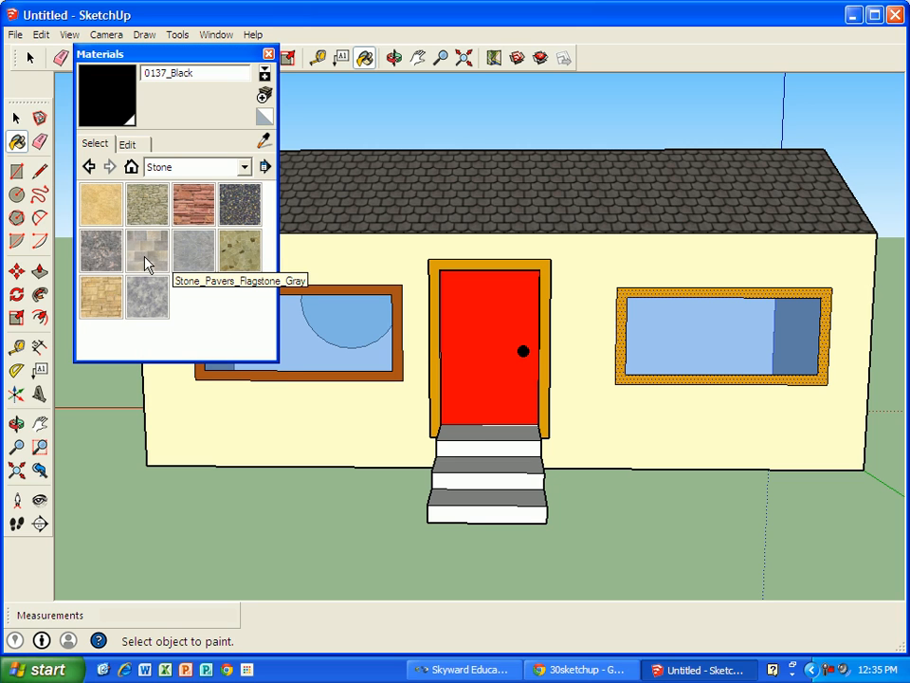
left_click(101, 262)
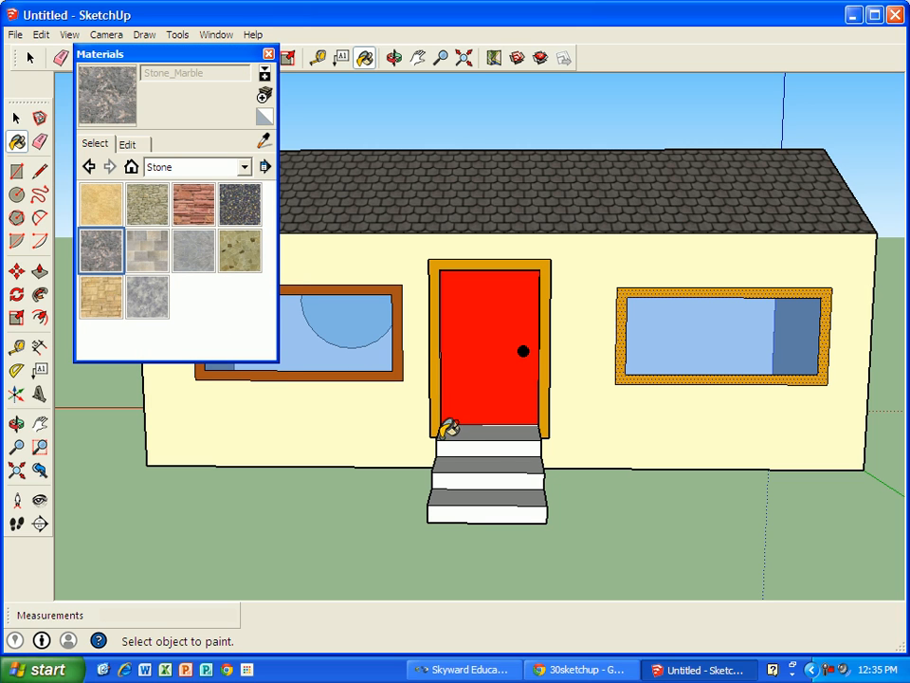
left_click(490, 510)
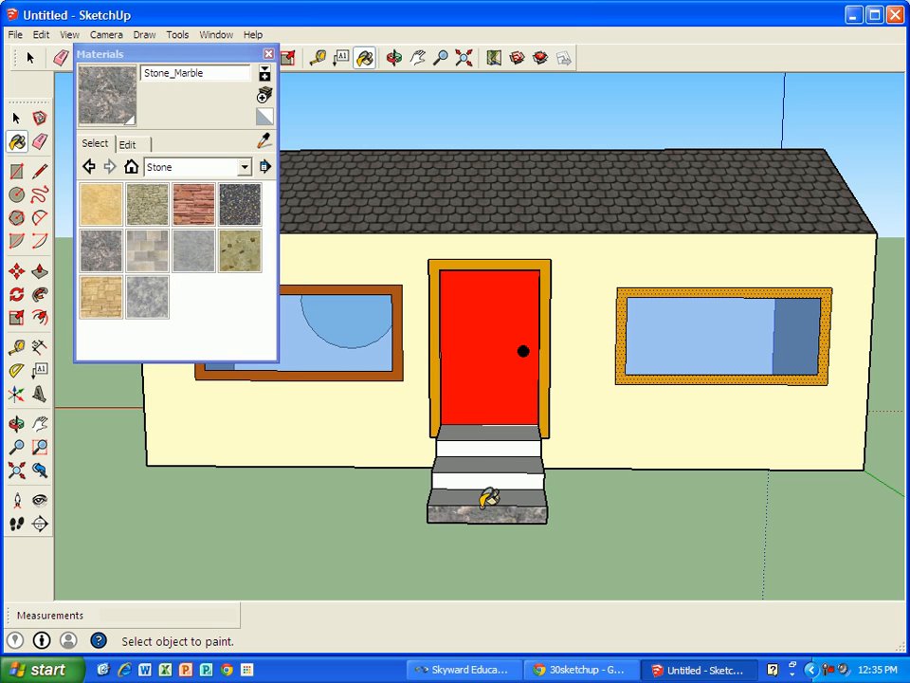
left_click(489, 497)
left_click(494, 471)
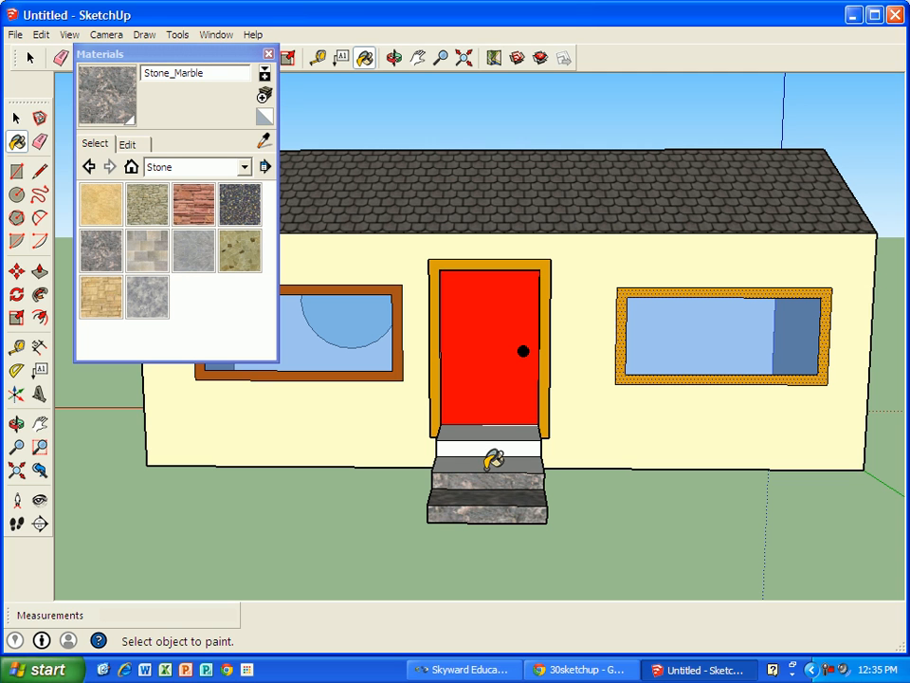
left_click(494, 460)
left_click(494, 428)
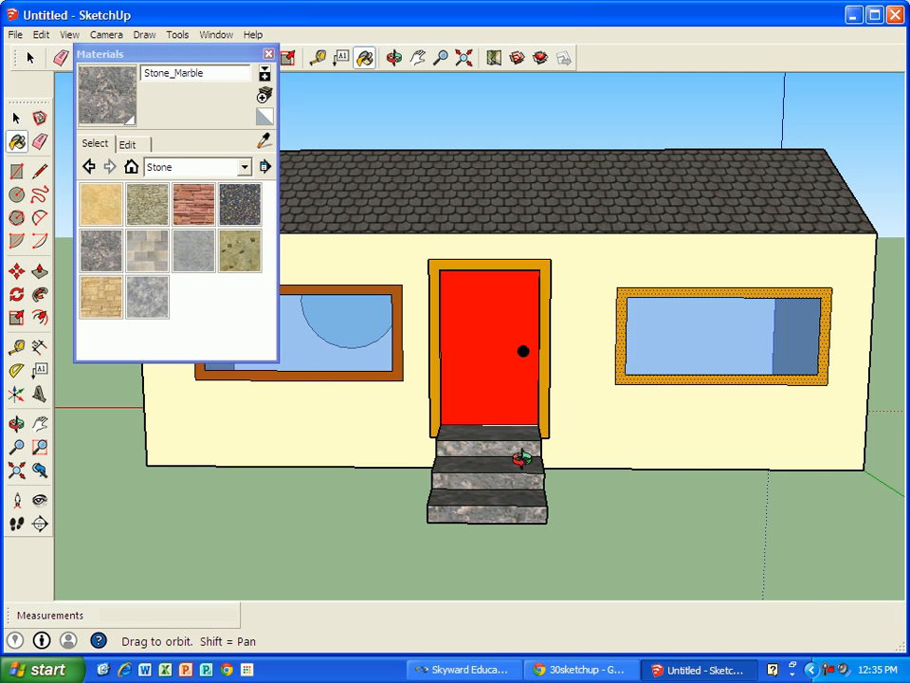
Paint the side faces of the entrance steps on both sides with Stone_Marble.
middle_click_drag(524, 451, 319, 447)
left_click(450, 483)
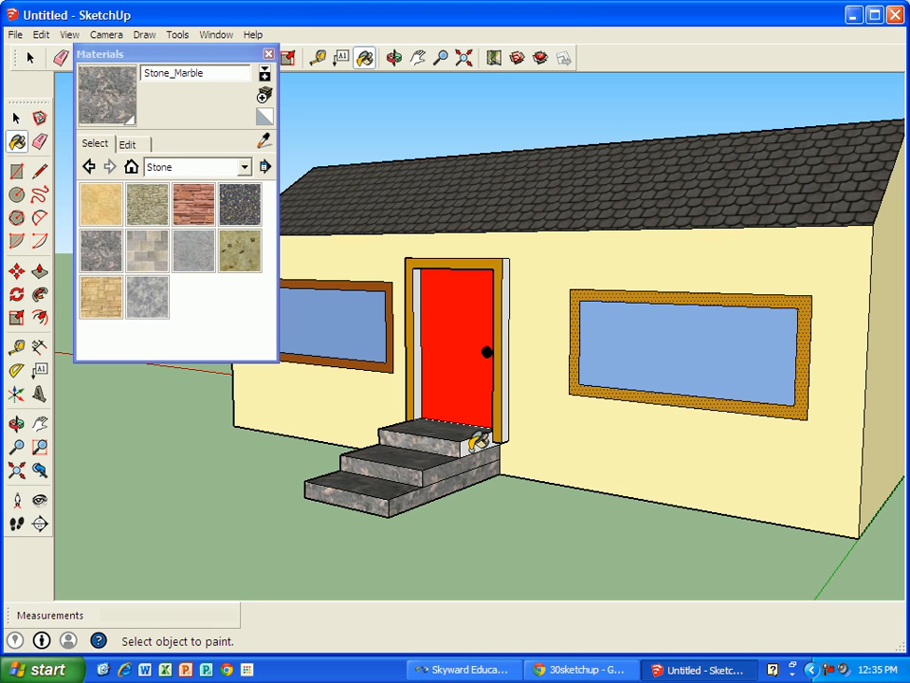
middle_click_drag(370, 424, 773, 465)
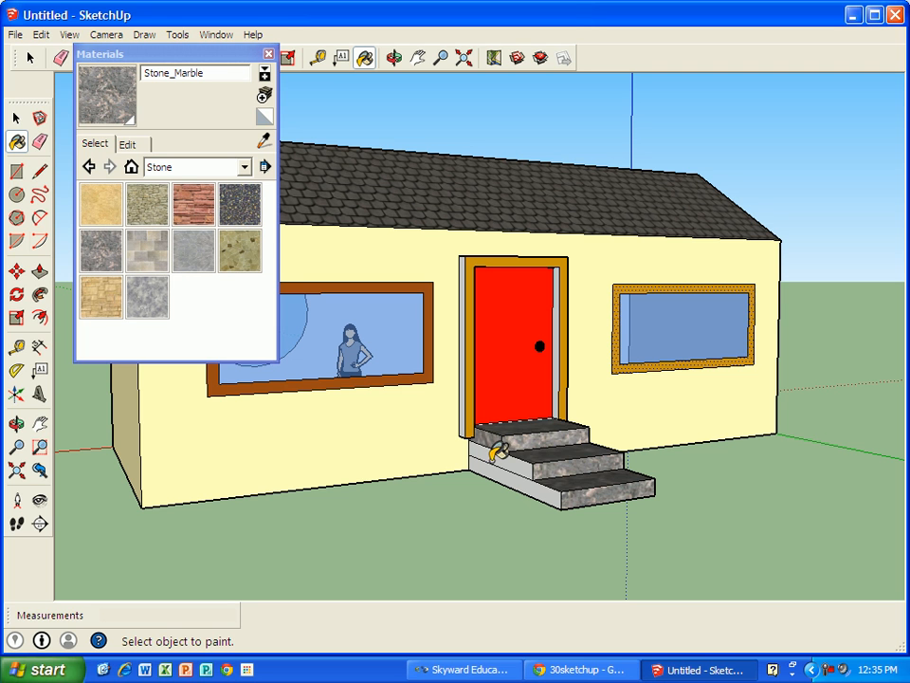
left_click(494, 453)
left_click(509, 473)
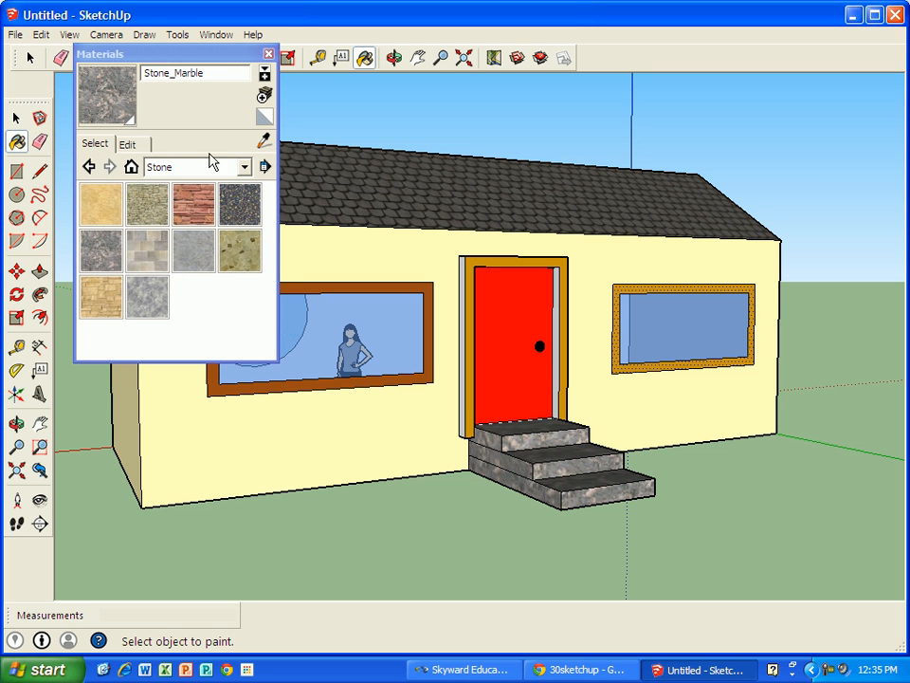
Close the materials window and examine the painted house from several angles, ending with the front.
left_click(270, 55)
middle_click_drag(181, 208, 69, 291)
mouse_move(389, 302)
middle_mouse_down()
mouse_move(391, 366)
mouse_move(285, 377)
mouse_move(597, 370)
mouse_move(266, 371)
mouse_move(319, 389)
mouse_move(570, 406)
mouse_move(615, 375)
middle_mouse_up()
key("b")
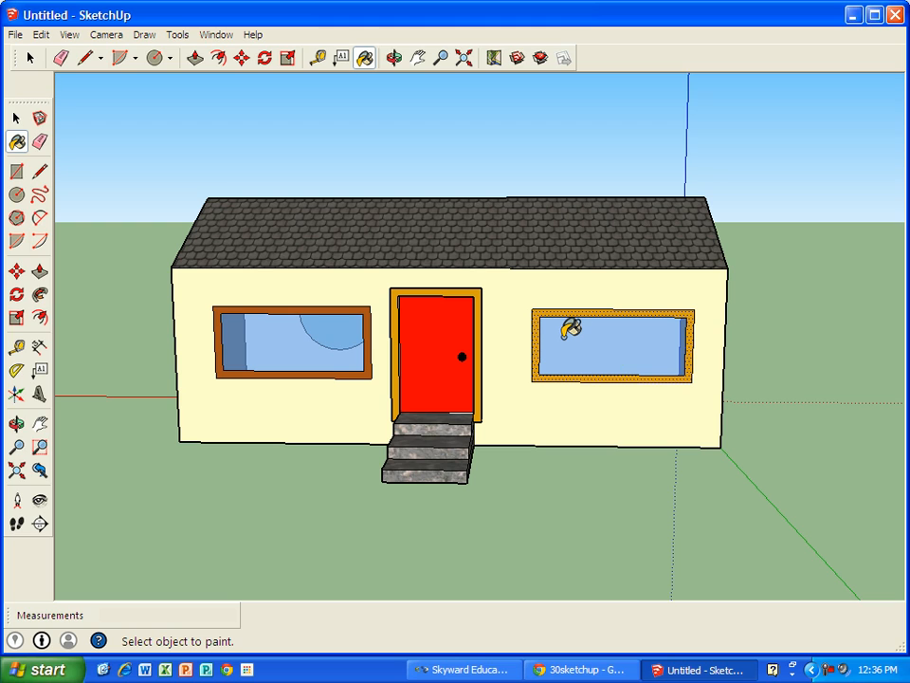